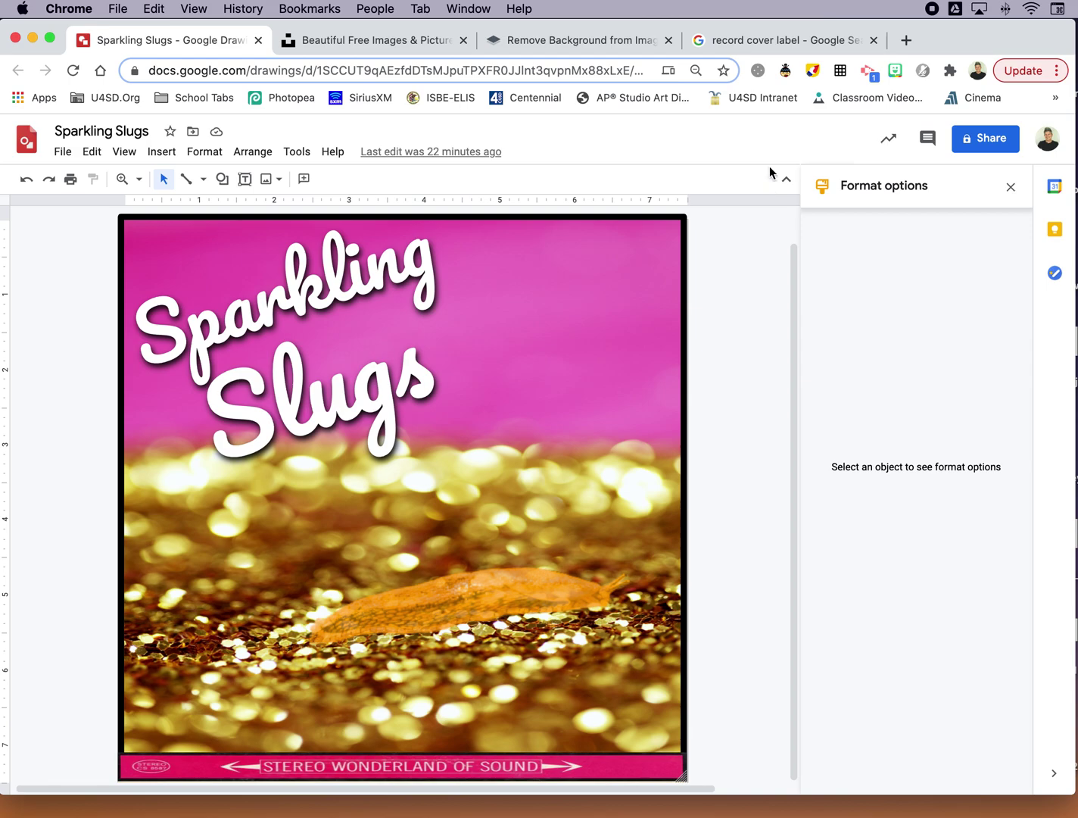
Step: From a new tab, go to Google Drive and start a new blank Google drawing
left_click(906, 39)
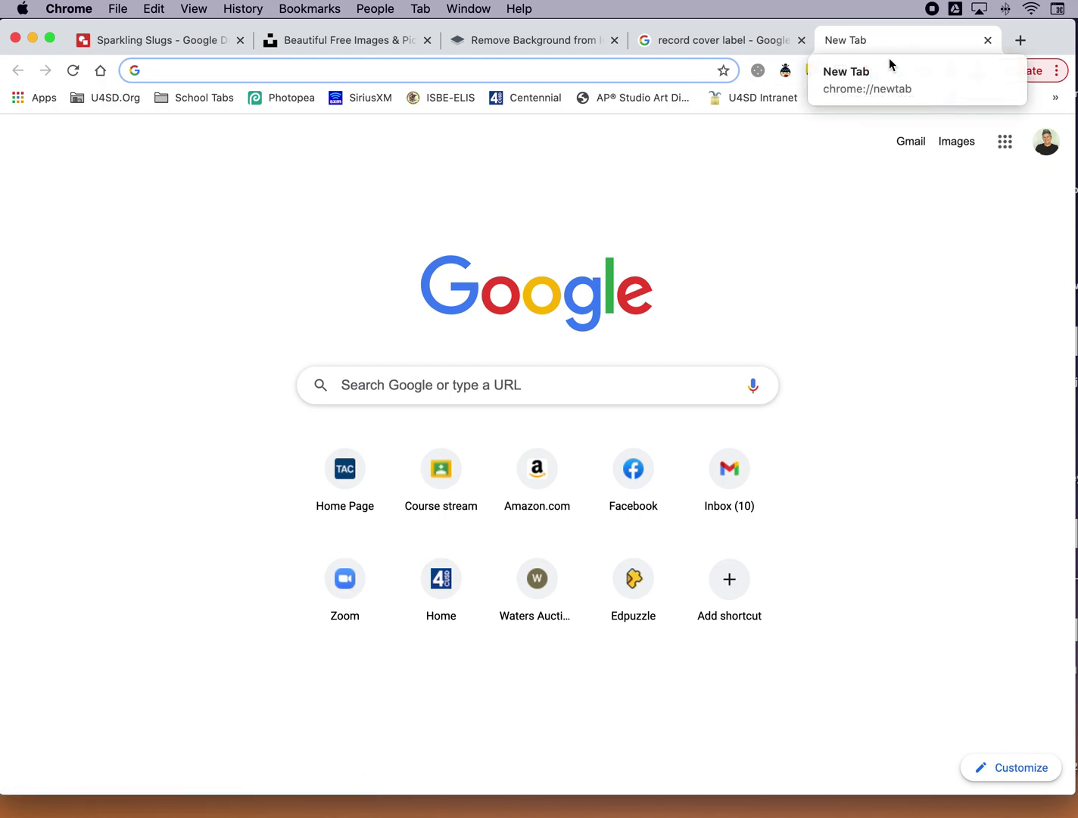
left_click(1006, 146)
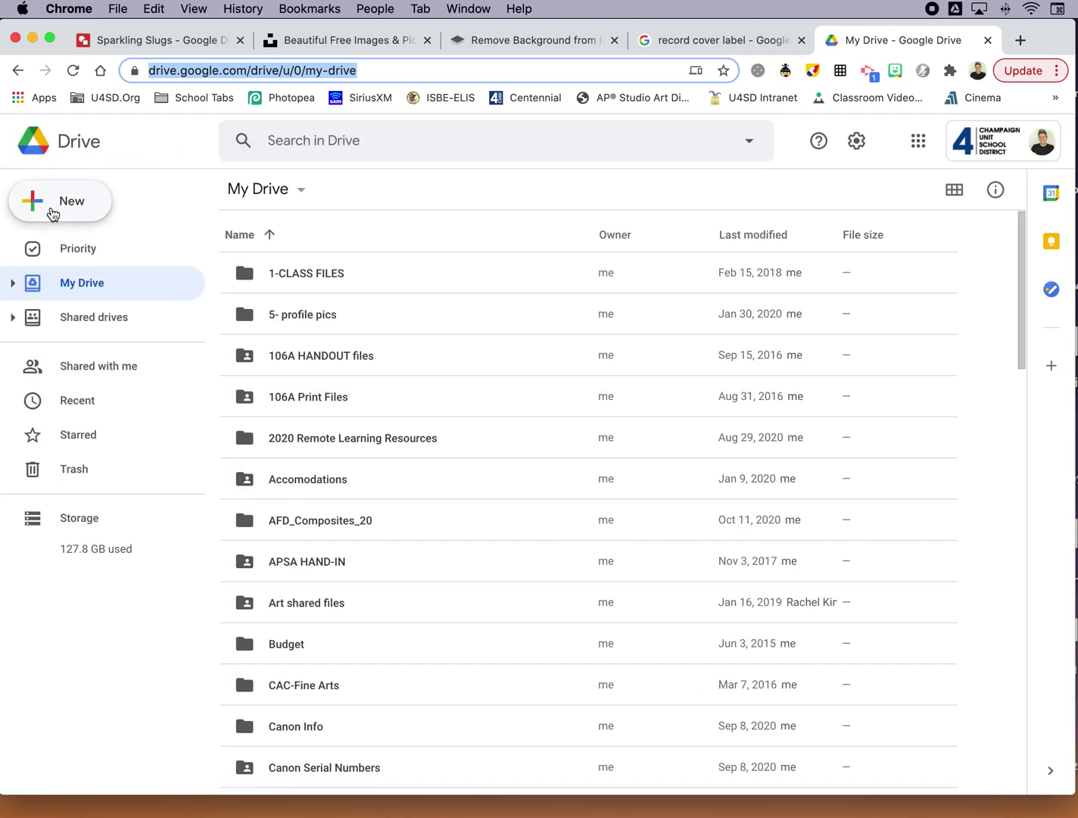
left_click(53, 211)
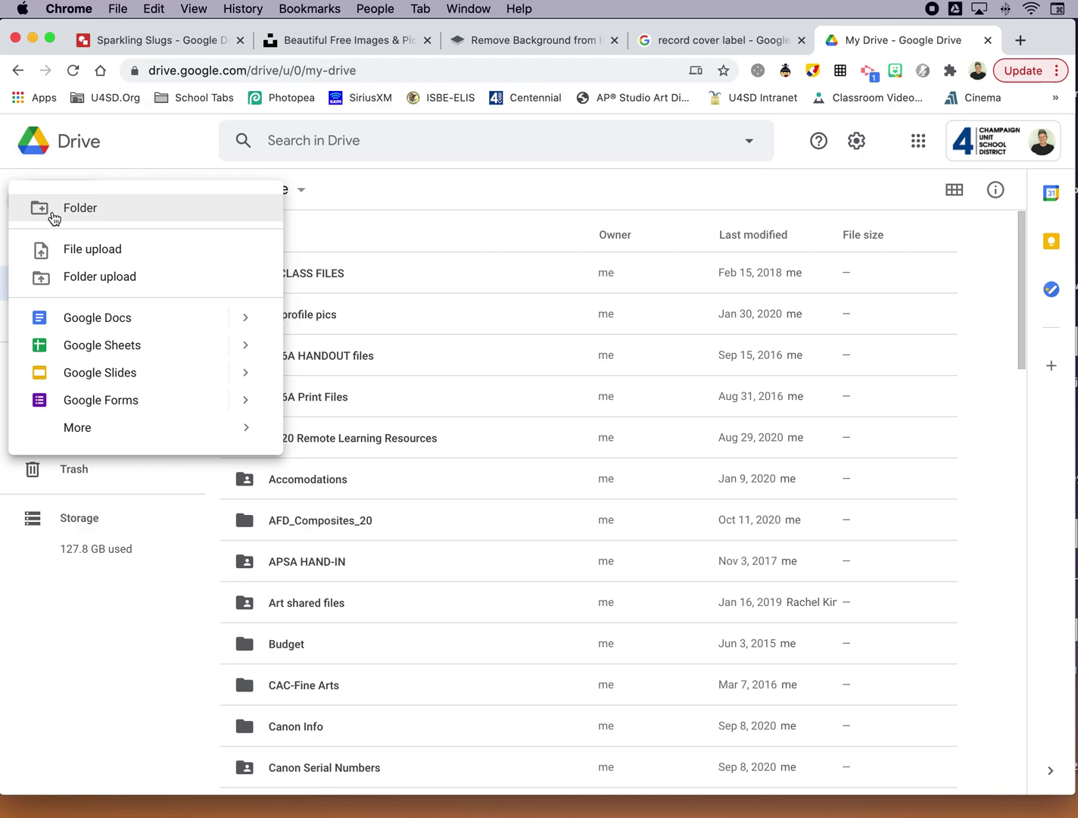
mouse_move(50, 429)
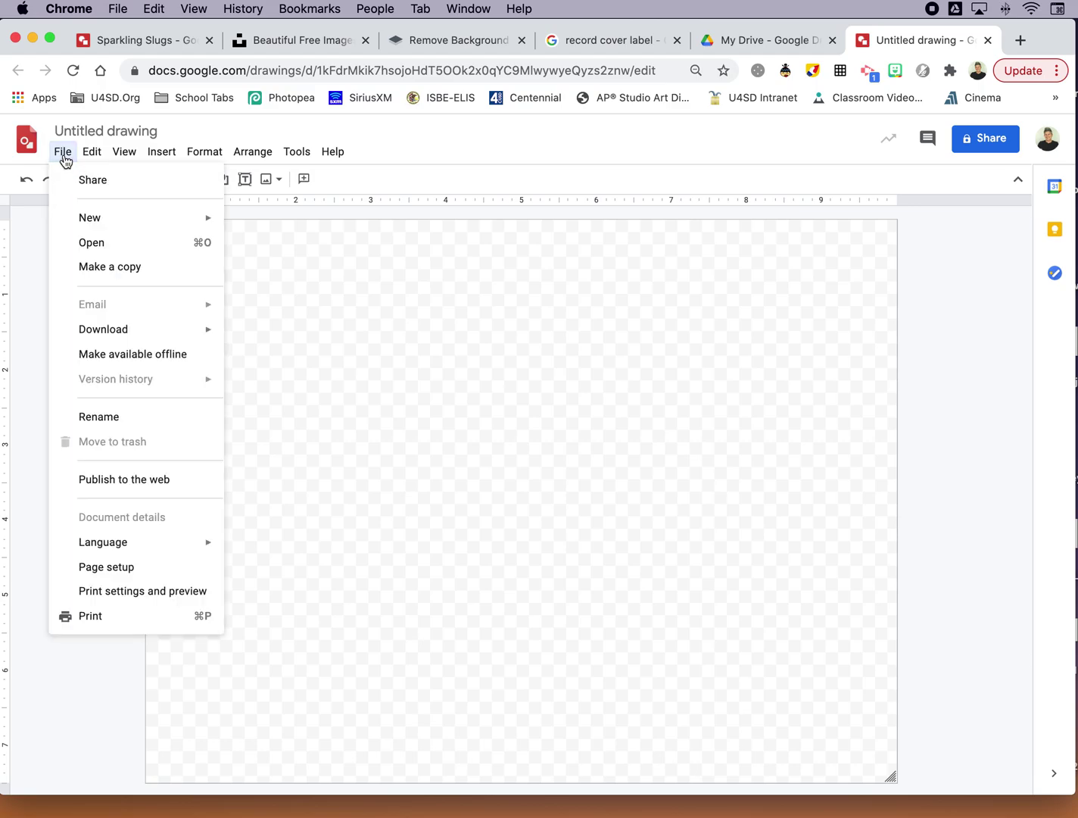
Step: Give the page a custom size of 7.5 × 7.5 inches
left_click(88, 570)
left_click(507, 437)
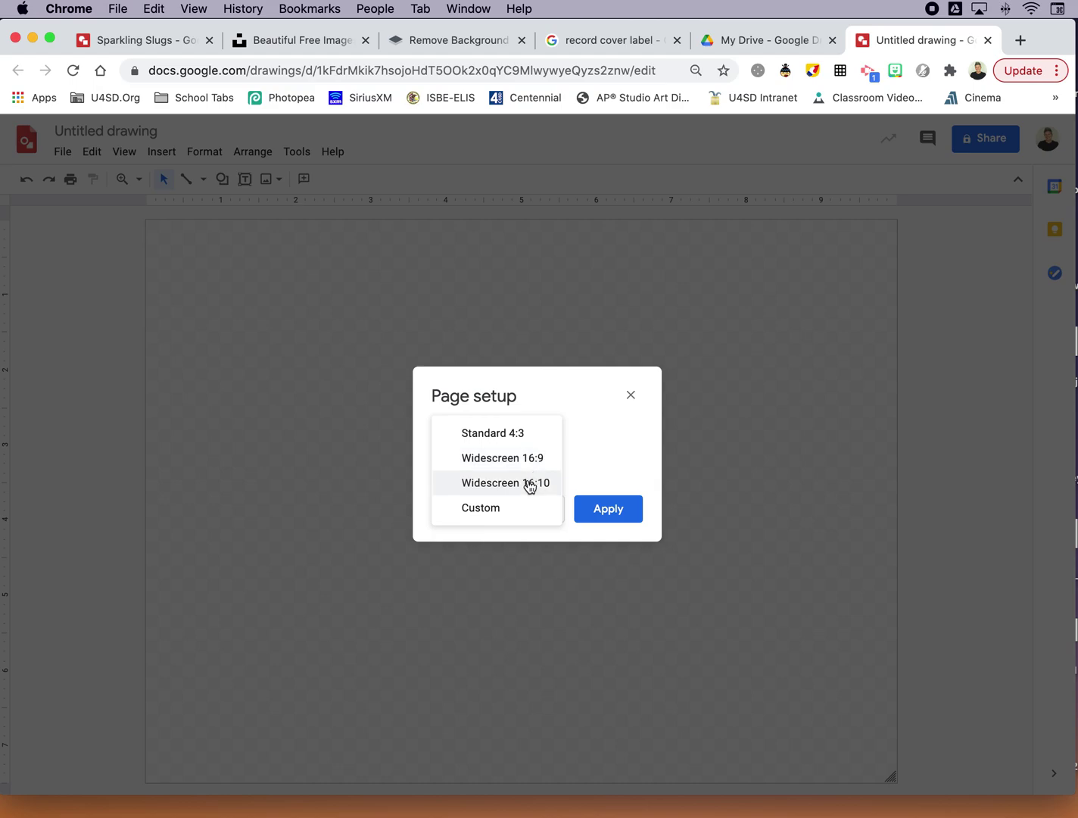
left_click(498, 508)
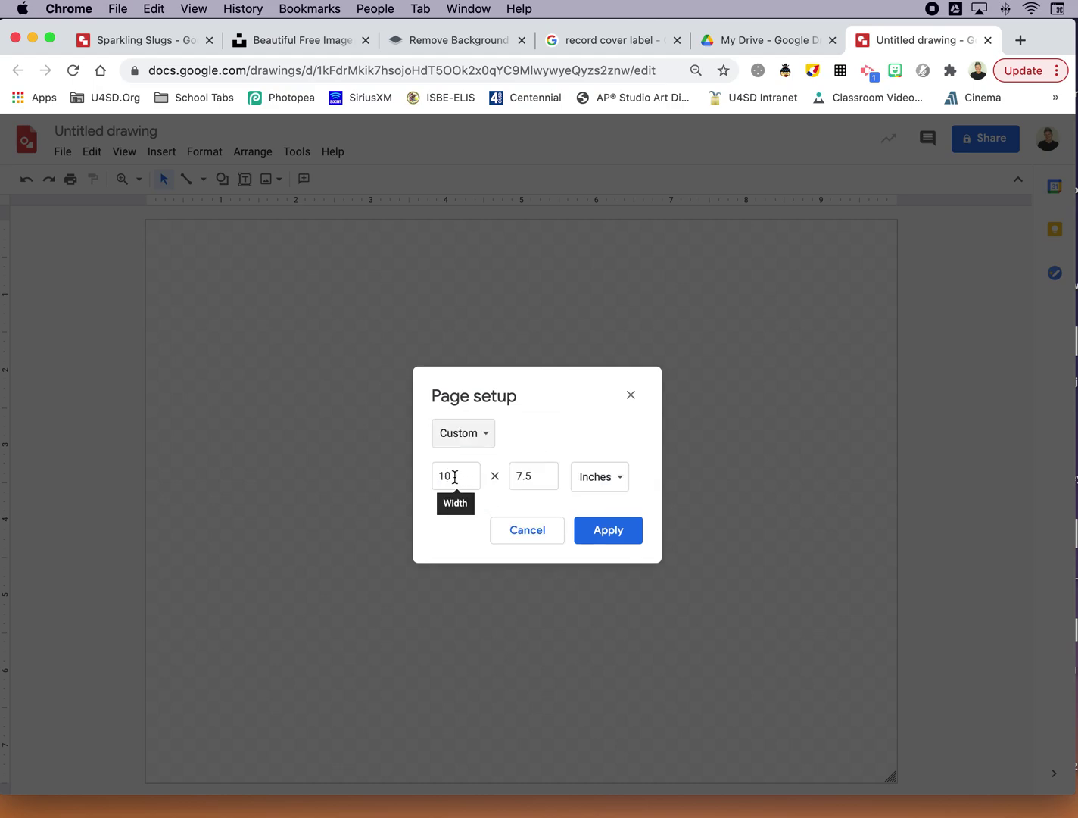
left_click_drag(454, 478, 433, 477)
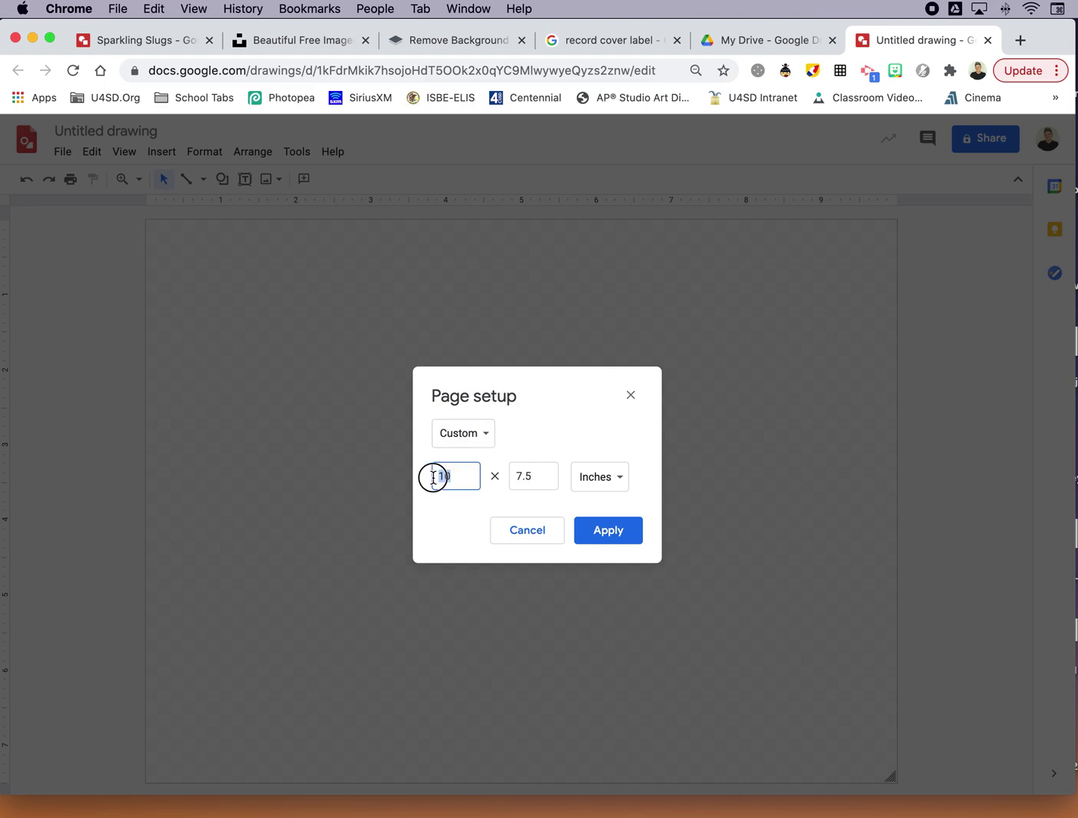
type("7.5")
left_click(608, 530)
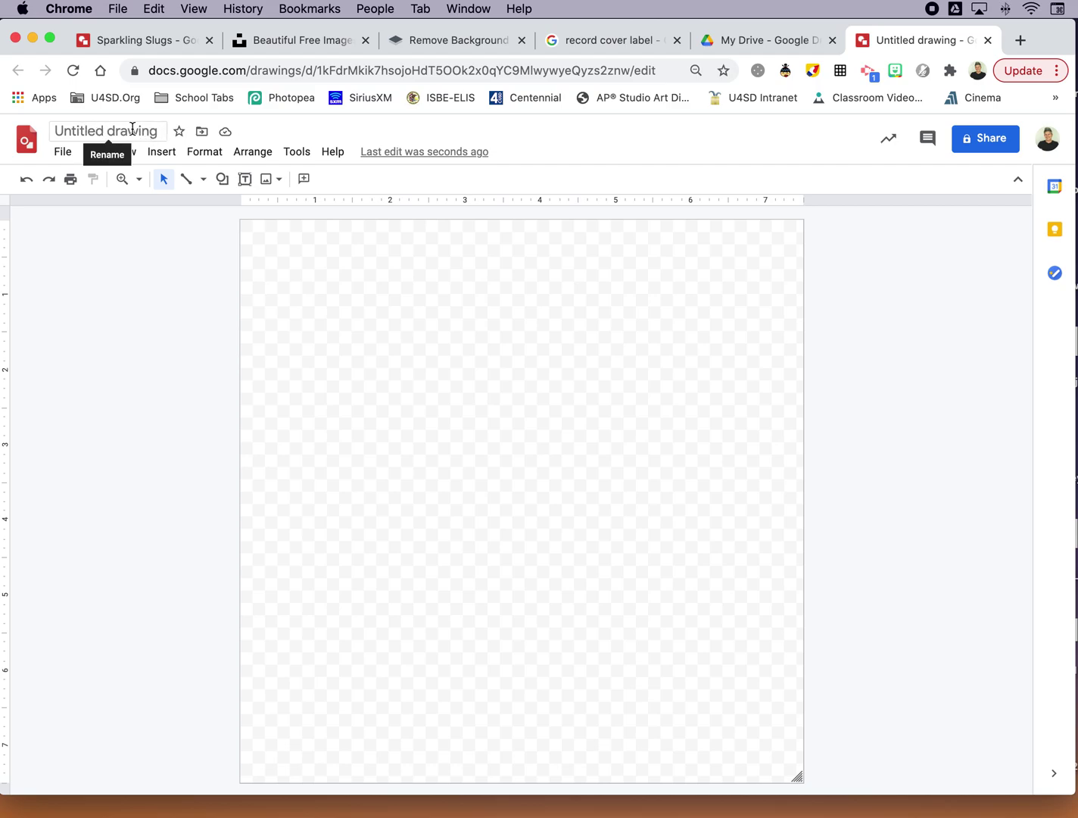
Step: Change the title from 'Untitled drawing' to 'Sparkling Slugs LP', fixing typos along the way
left_click(135, 136)
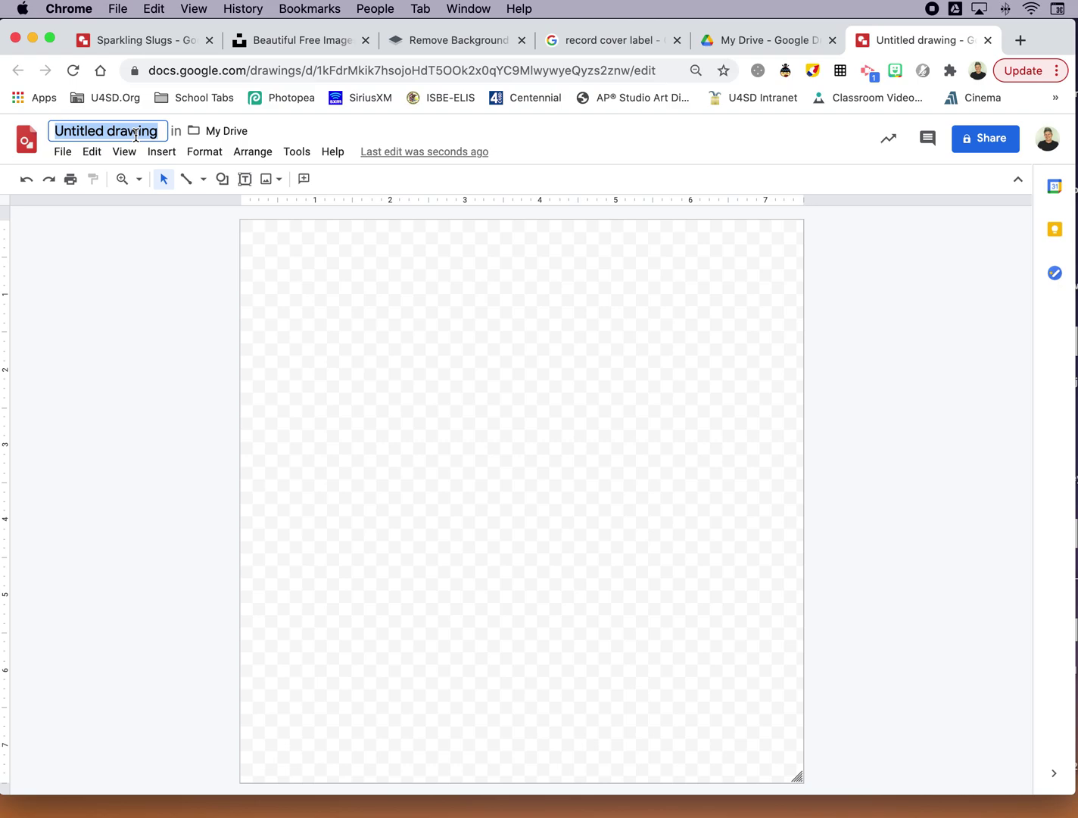
type("Spl")
key("BackSpace")
type("a")
key("BackSpace")
type("ar")
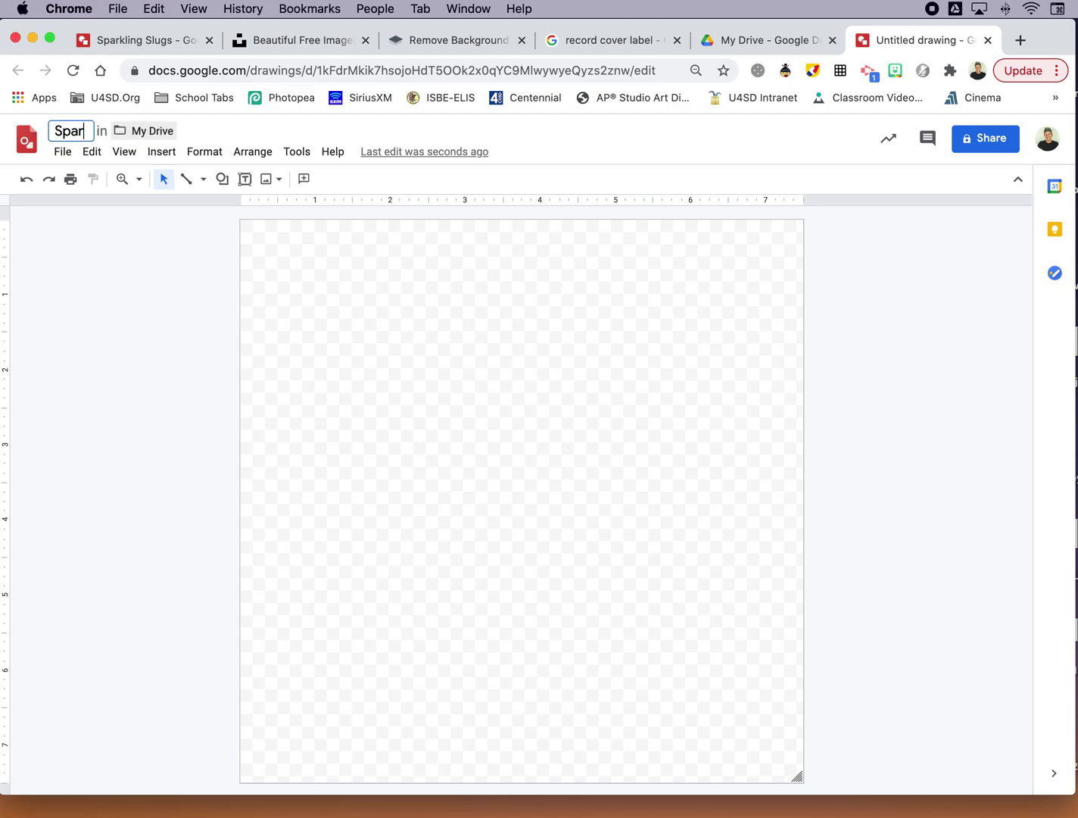
type("kling Sl")
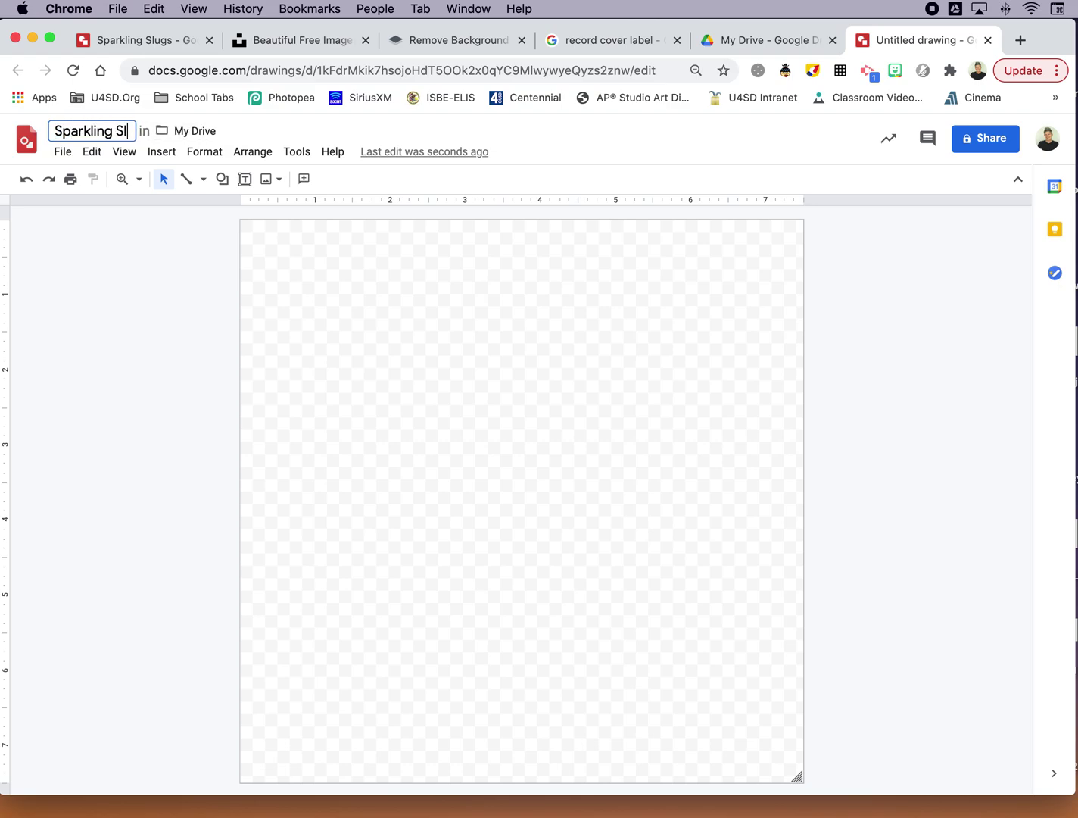
type("ugs LP")
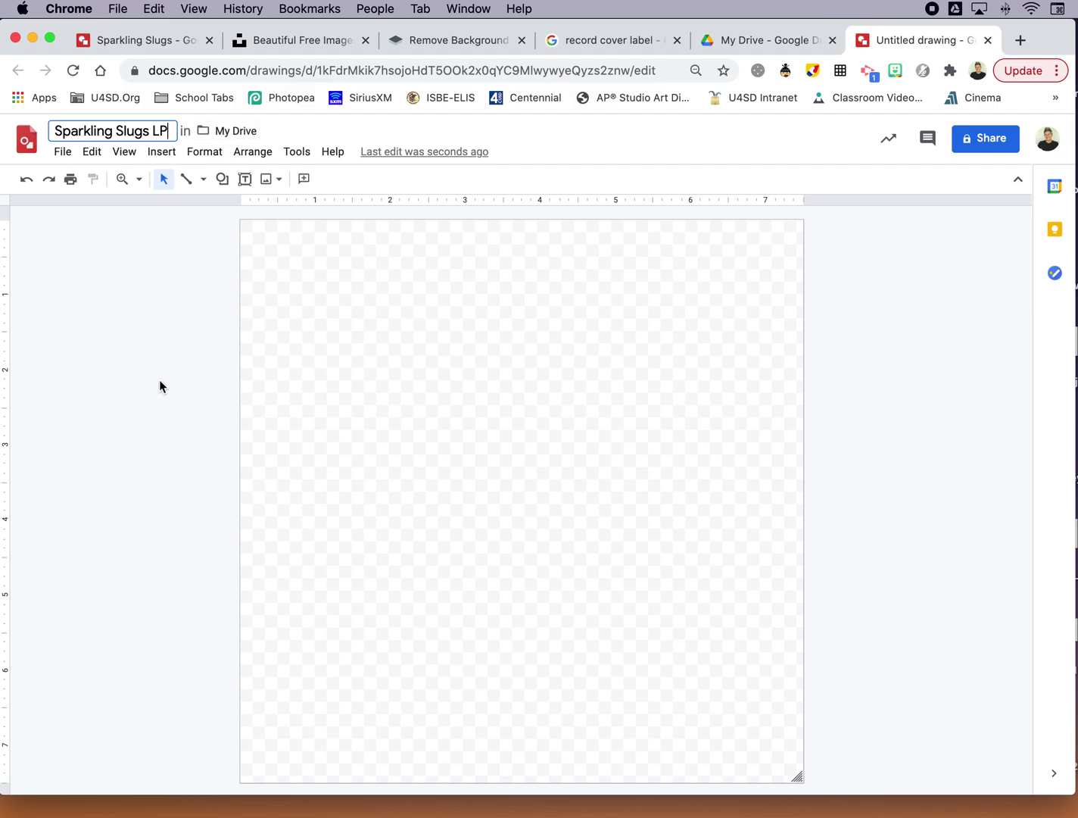
key("Return")
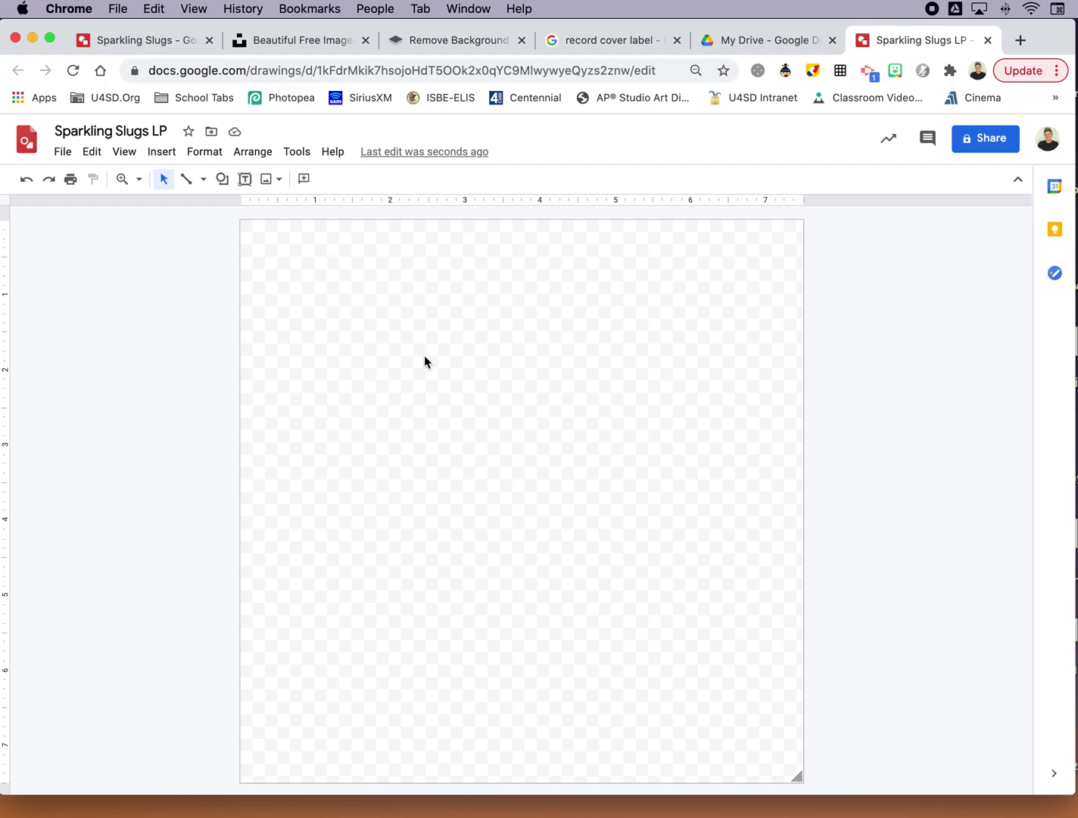
Step: Look at the finished Sparkling Slugs cover tab, then go to the Unsplash tab
left_click(136, 40)
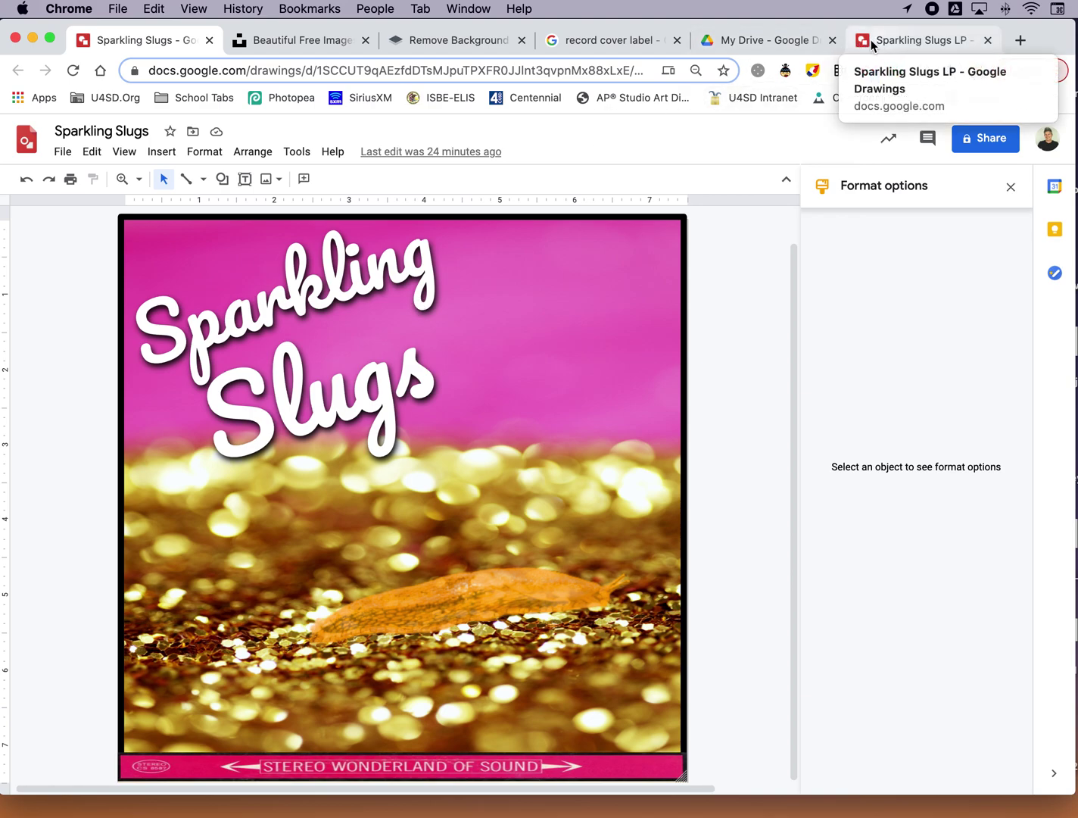
left_click(311, 40)
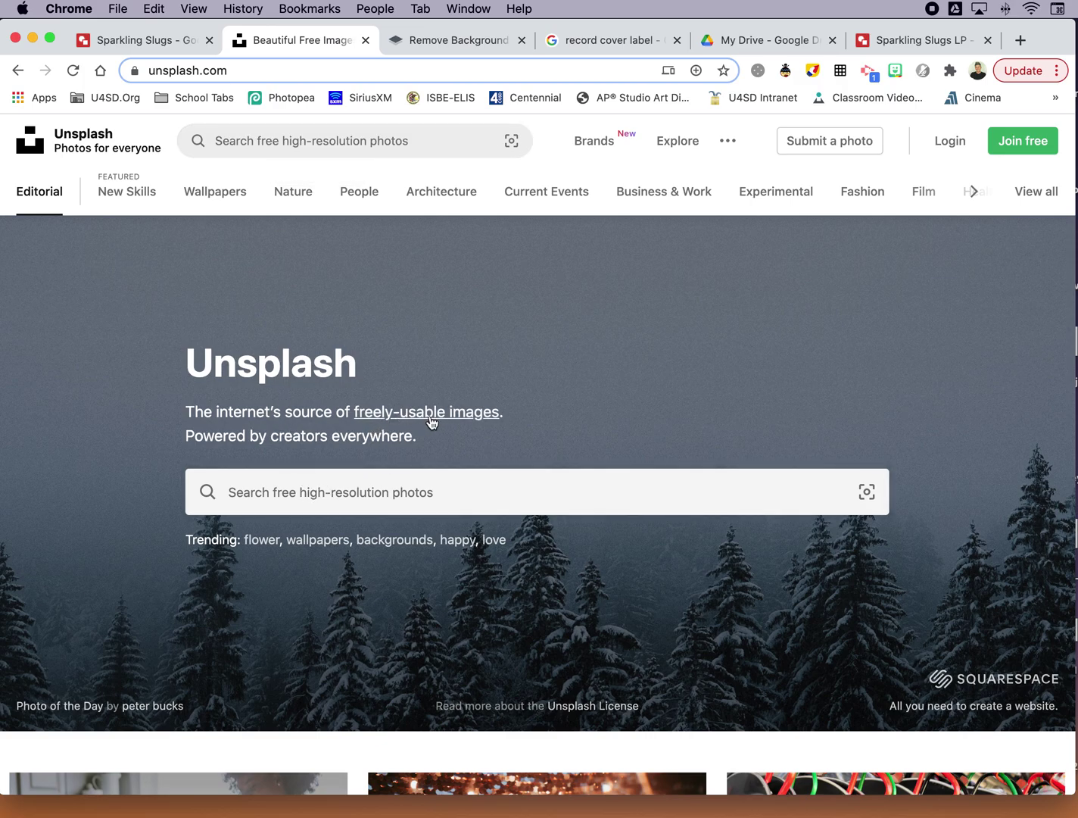
Step: Search Unsplash for 'sparkle' photos
left_click(357, 500)
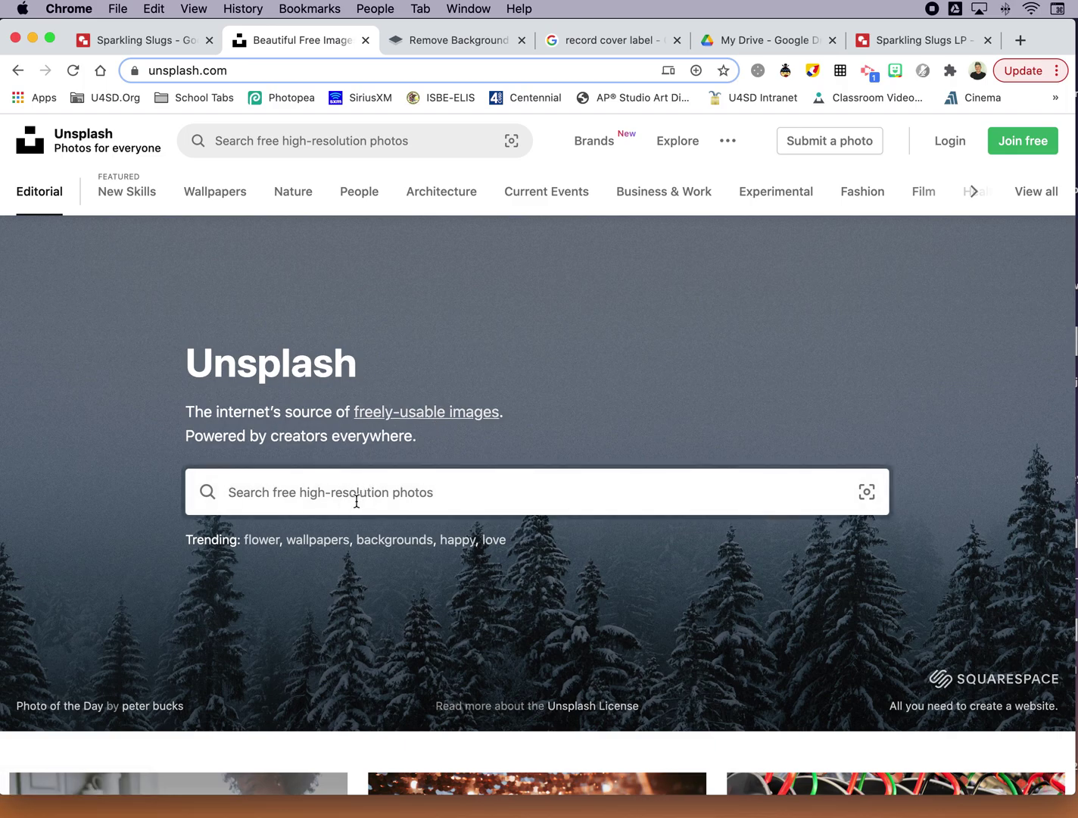
type("spar")
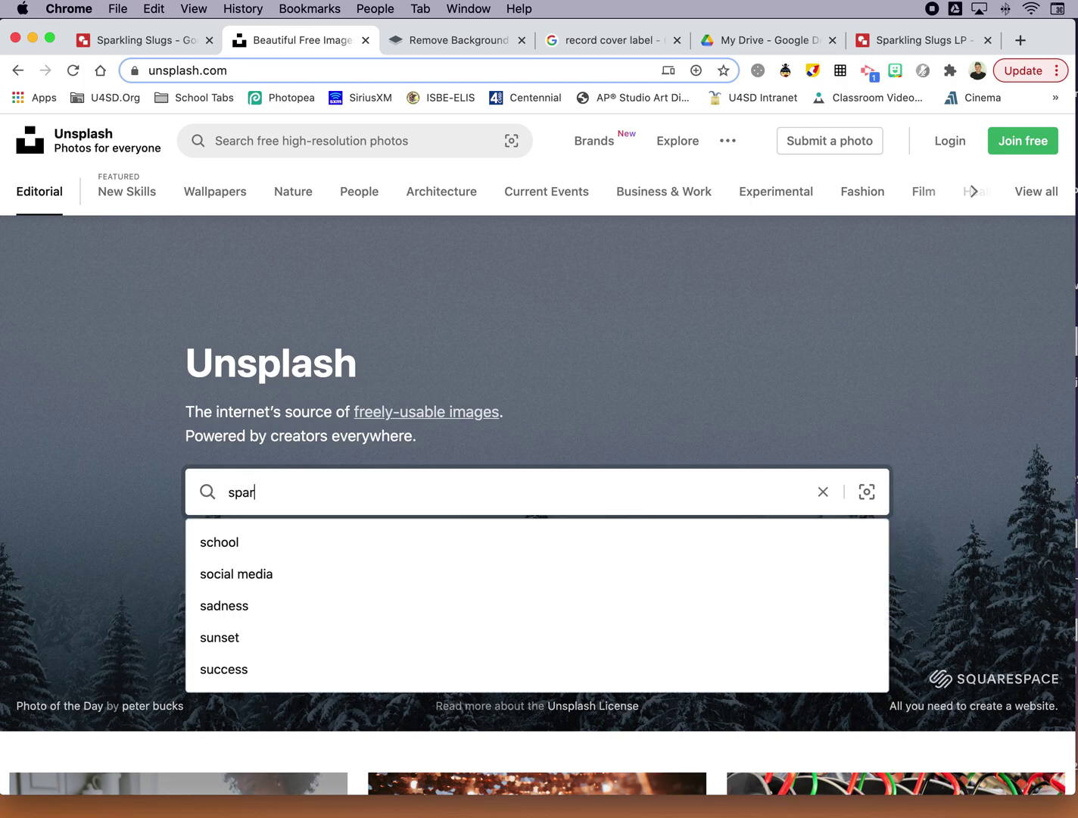
type("kle")
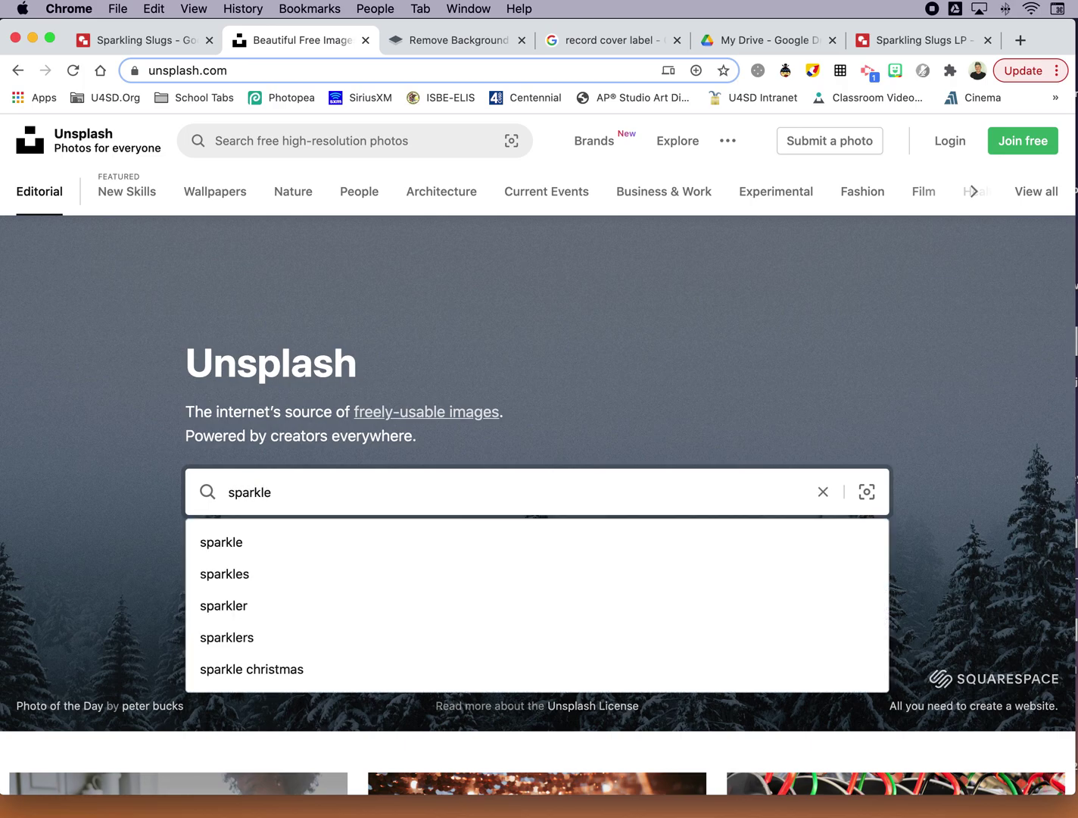
key("Return")
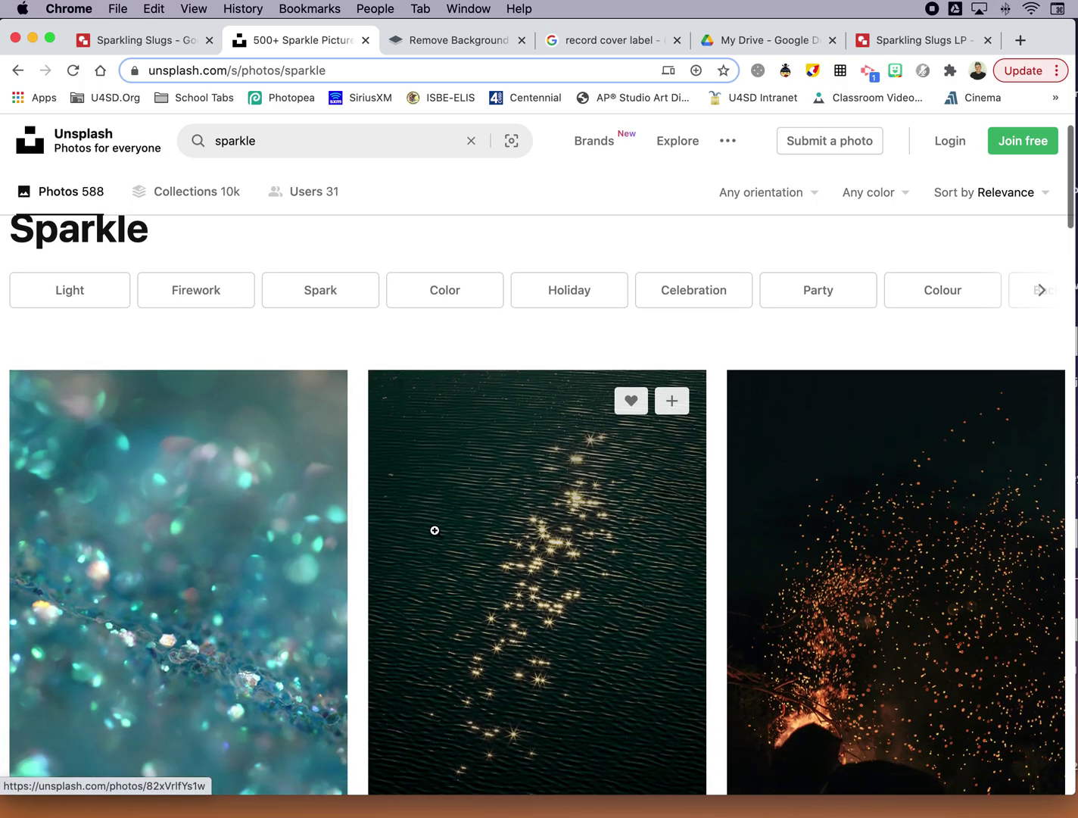
Step: Download the gold glitter on pink photo and dismiss the Say thanks popup
scroll(435, 530, "down", 15)
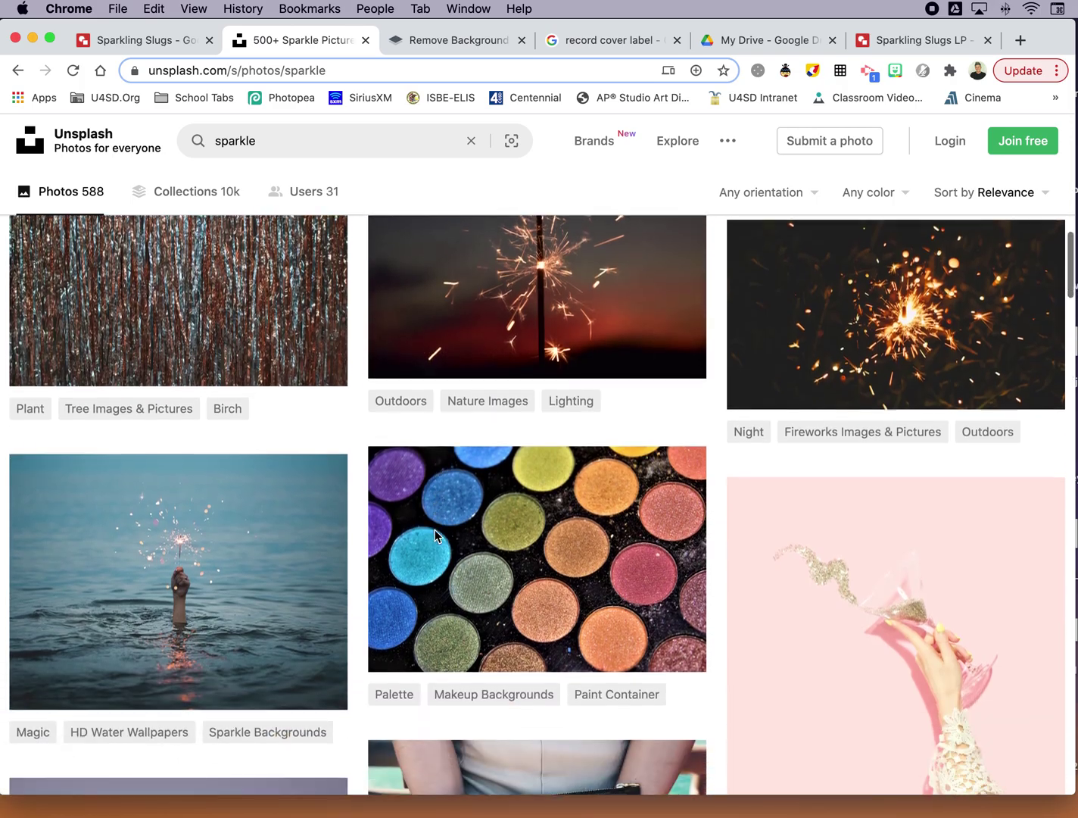
scroll(435, 532, "down", 12)
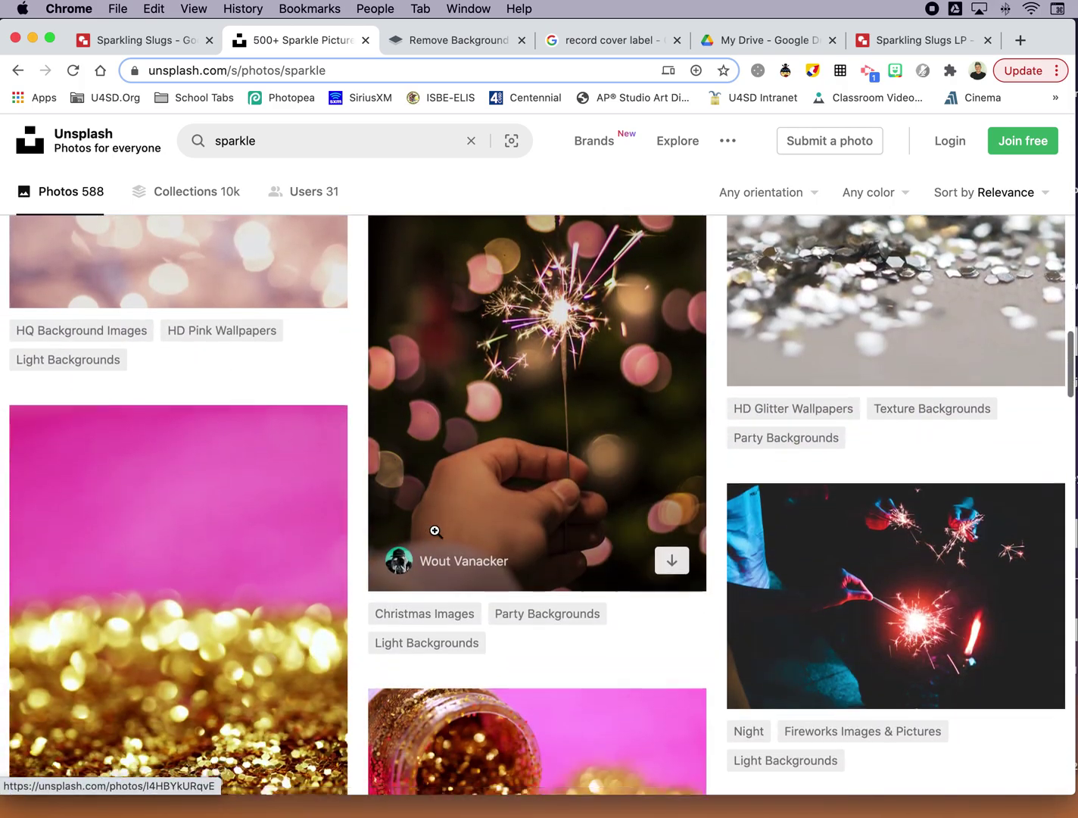
scroll(436, 531, "down", 5)
scroll(435, 533, "up", 3)
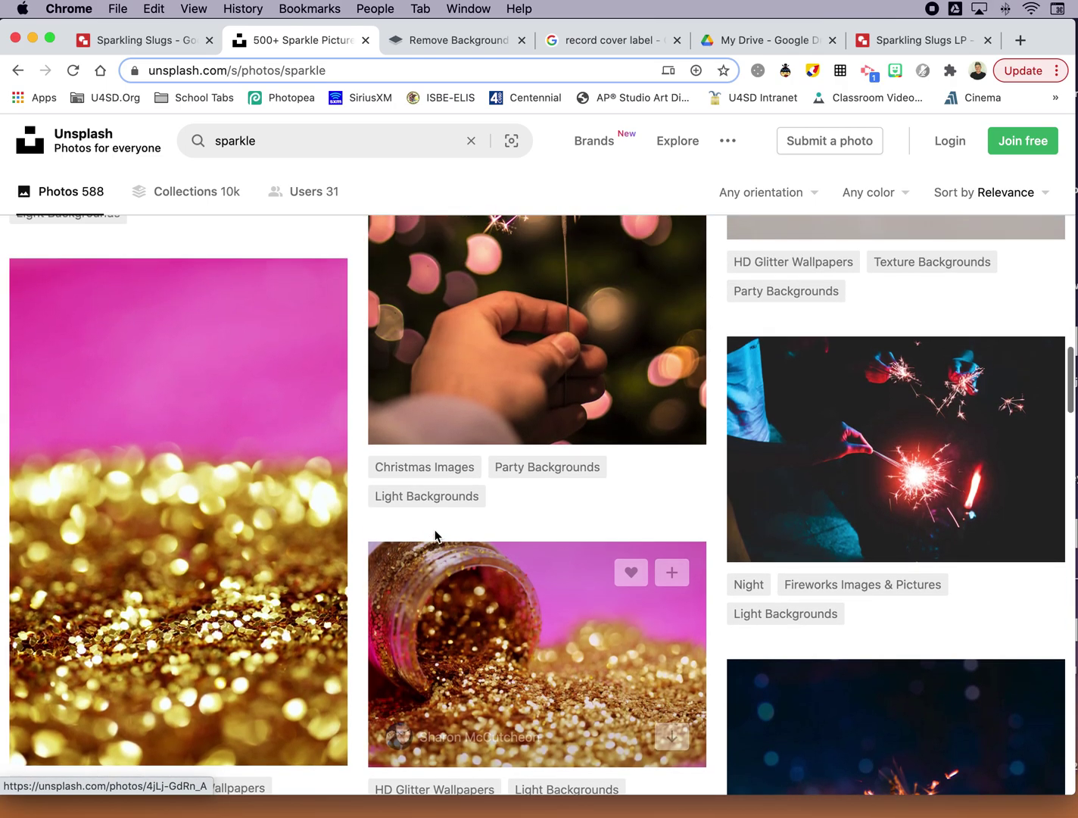
scroll(436, 535, "down", 2)
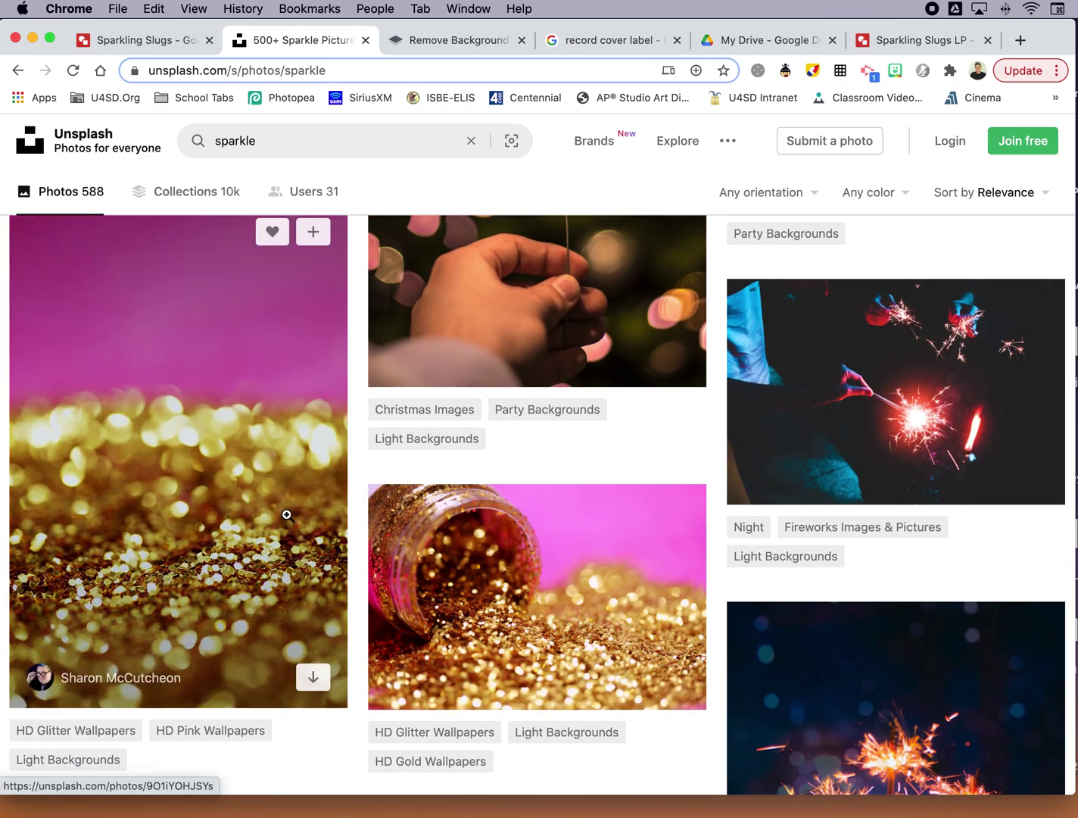
left_click(315, 683)
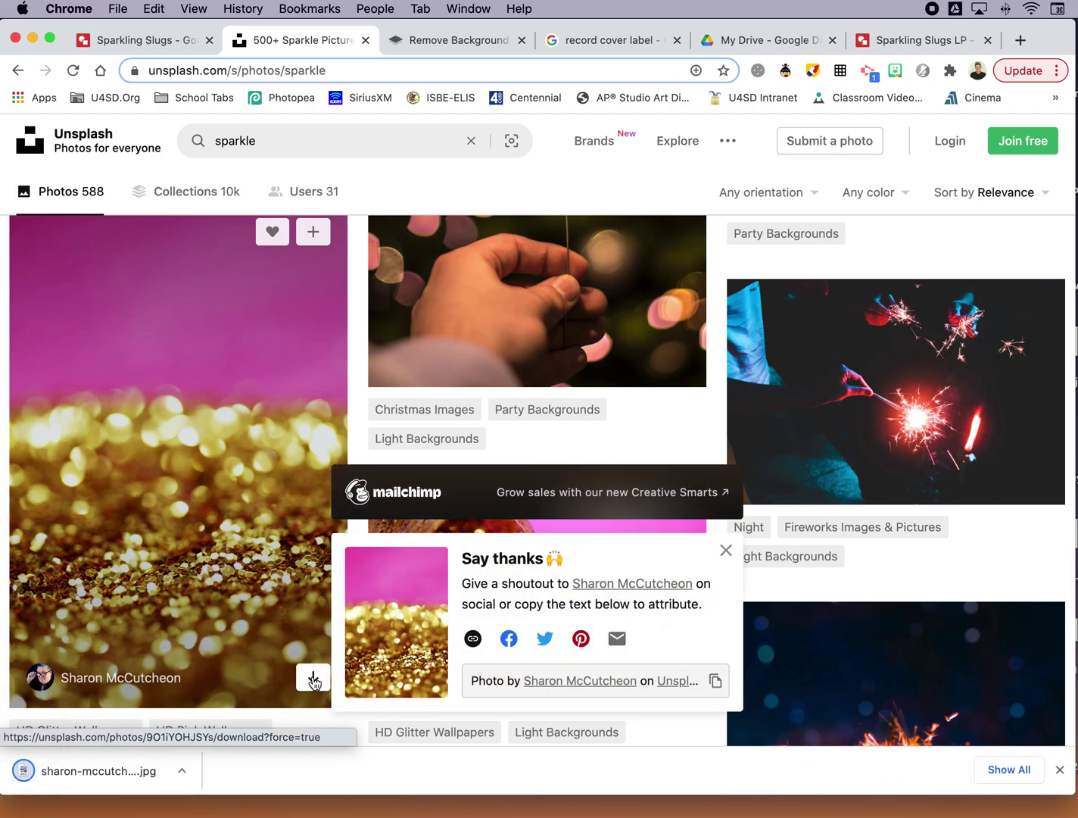
left_click(727, 551)
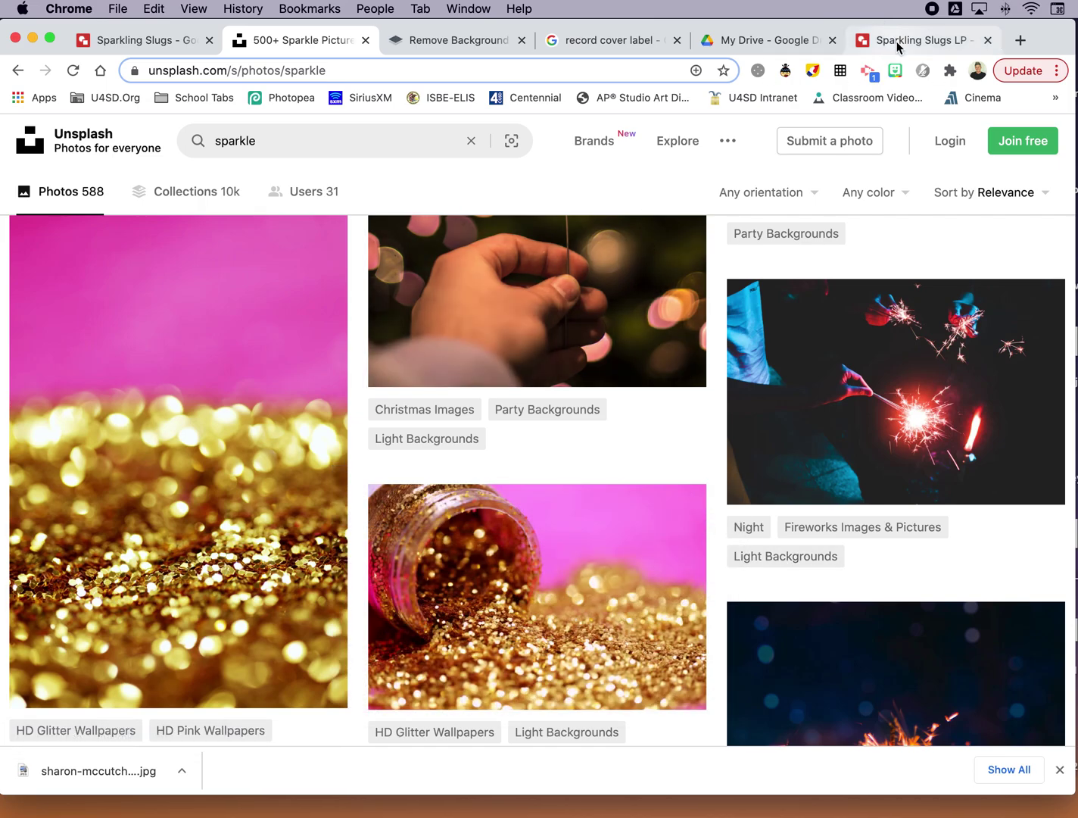
Step: Upload the downloaded glitter JPG from Downloads into the Sparkling Slugs LP drawing
left_click(897, 42)
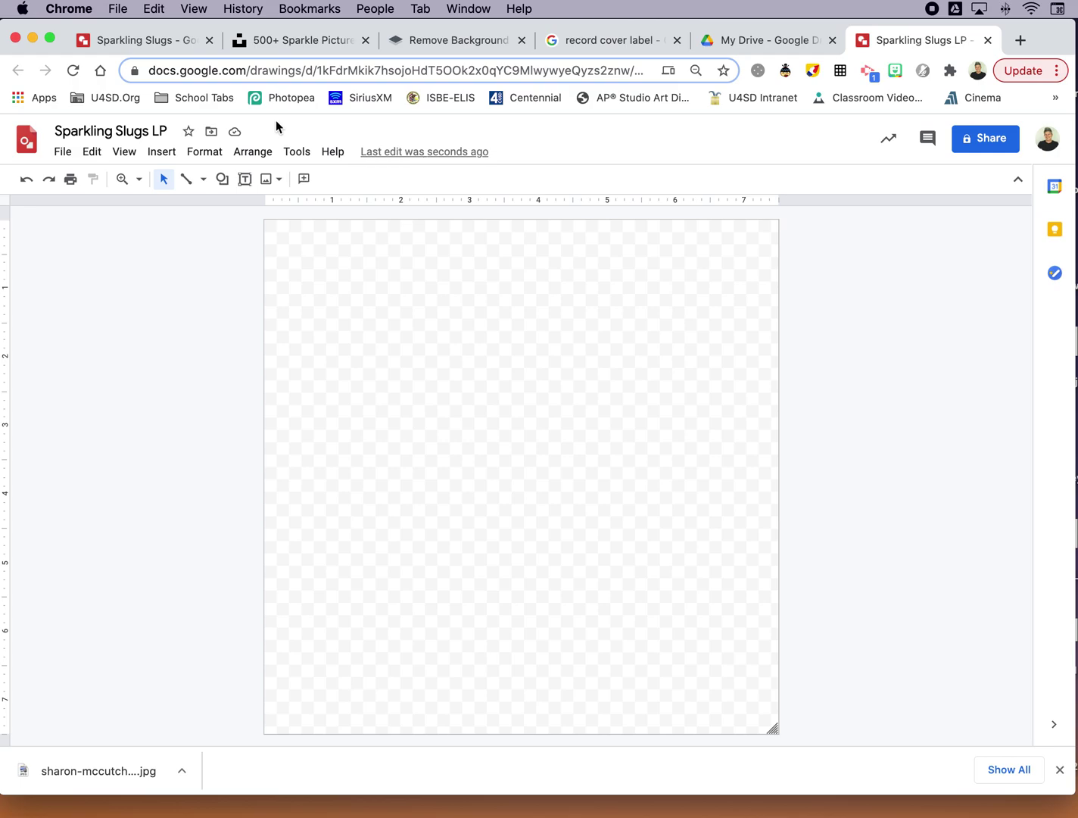
left_click(156, 155)
mouse_move(161, 182)
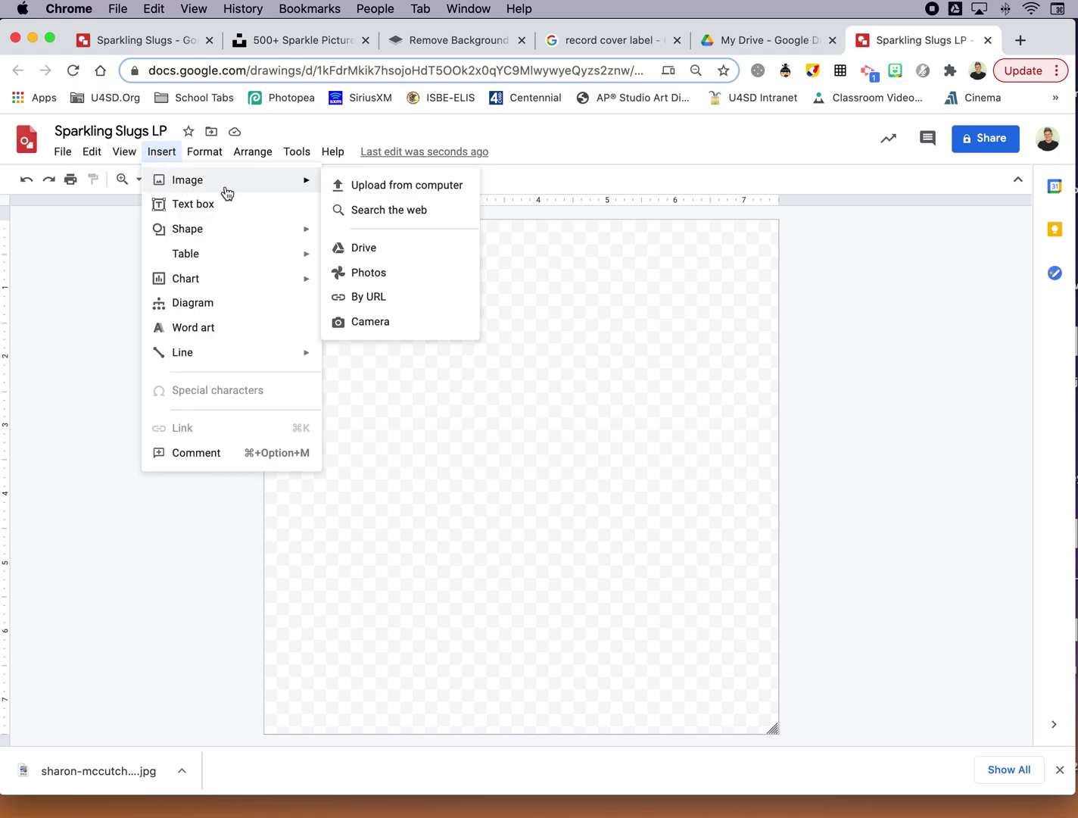
left_click(365, 186)
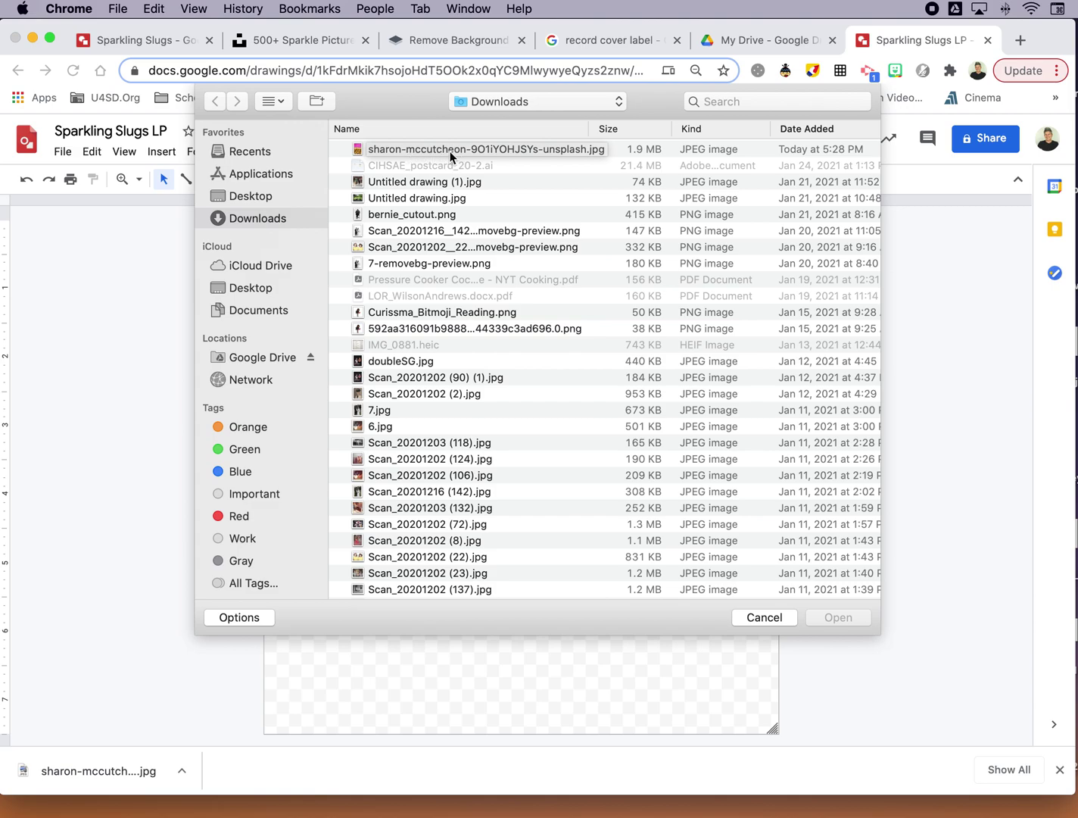
double_click(452, 150)
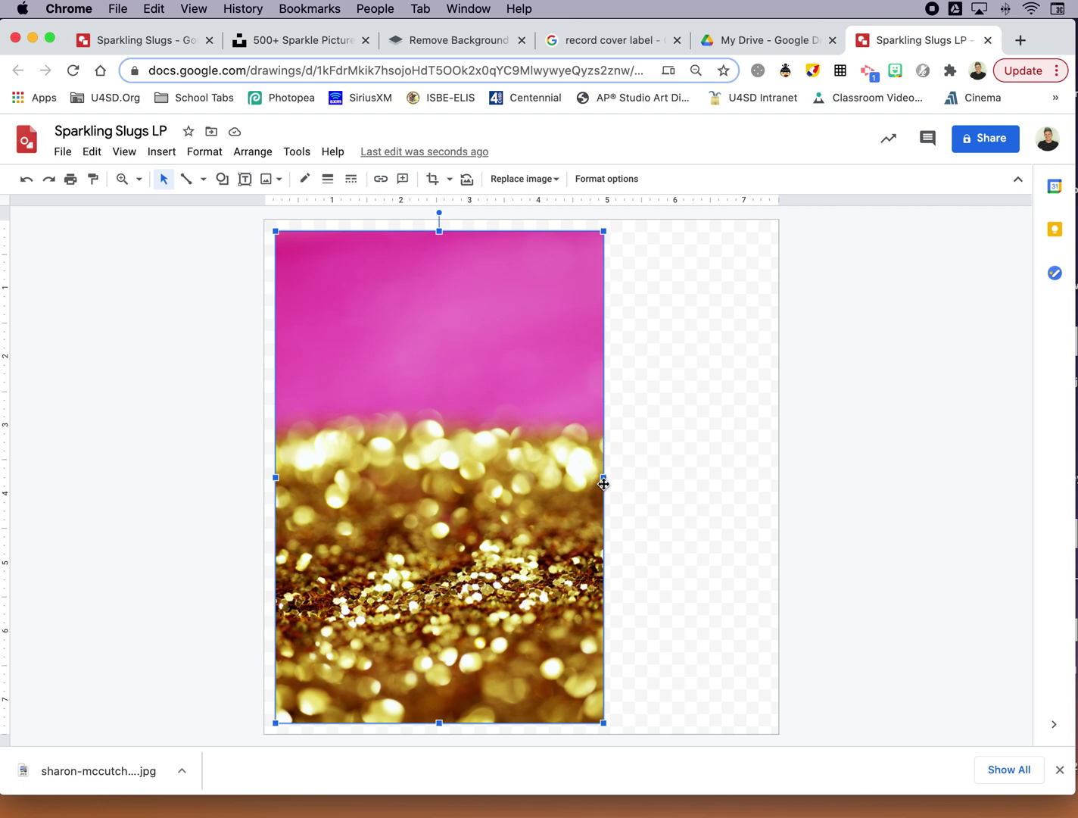
Step: Drag the glitter photo's right, top-left and bottom edges out to the page edges
left_click_drag(604, 478, 777, 485)
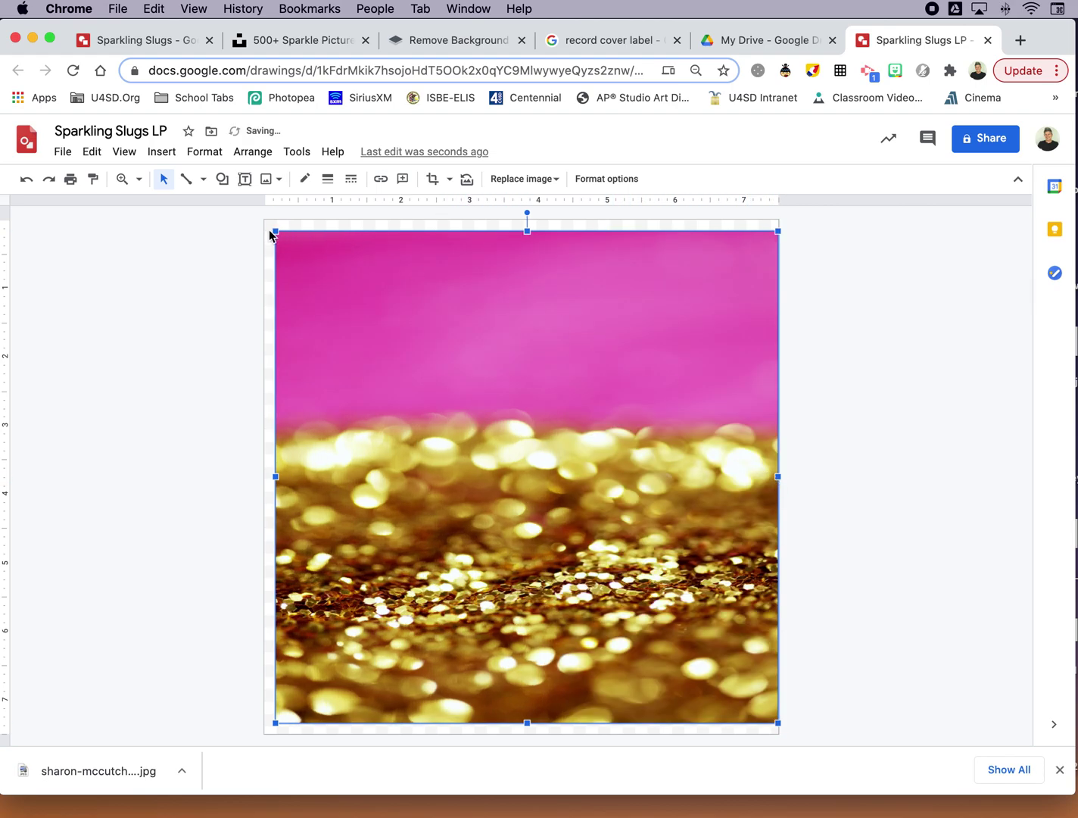
left_click_drag(273, 232, 264, 220)
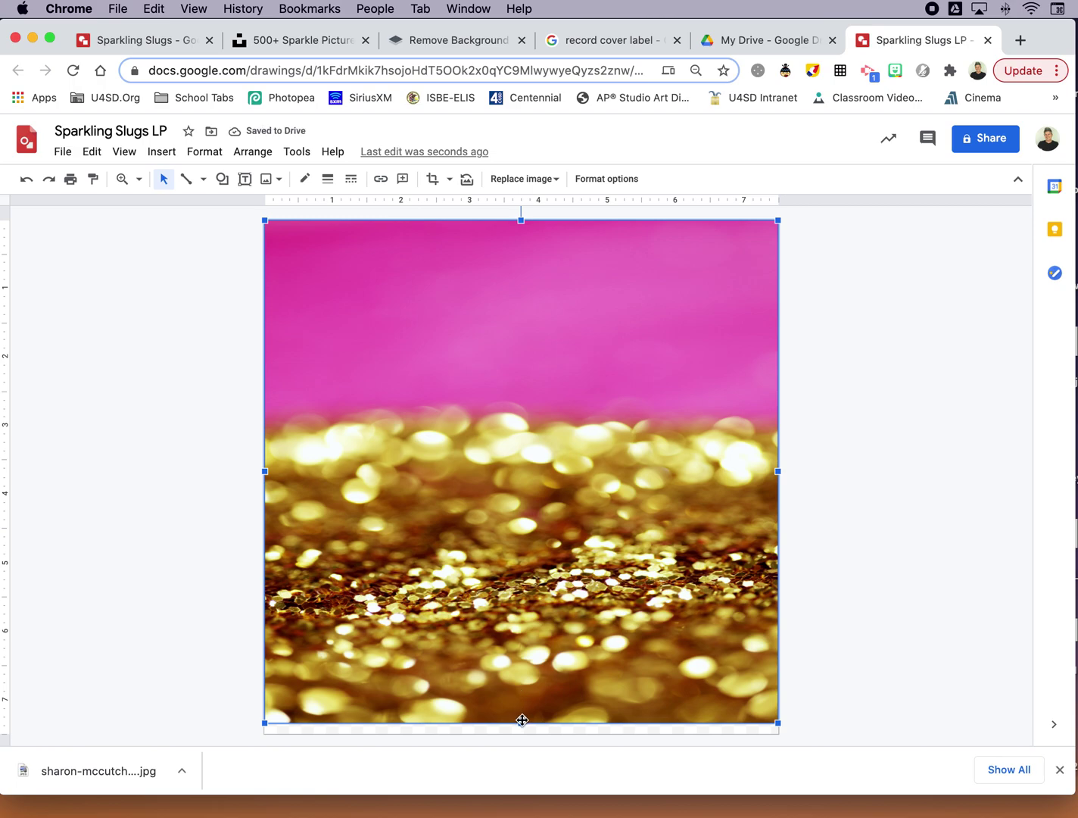
left_click_drag(522, 723, 521, 732)
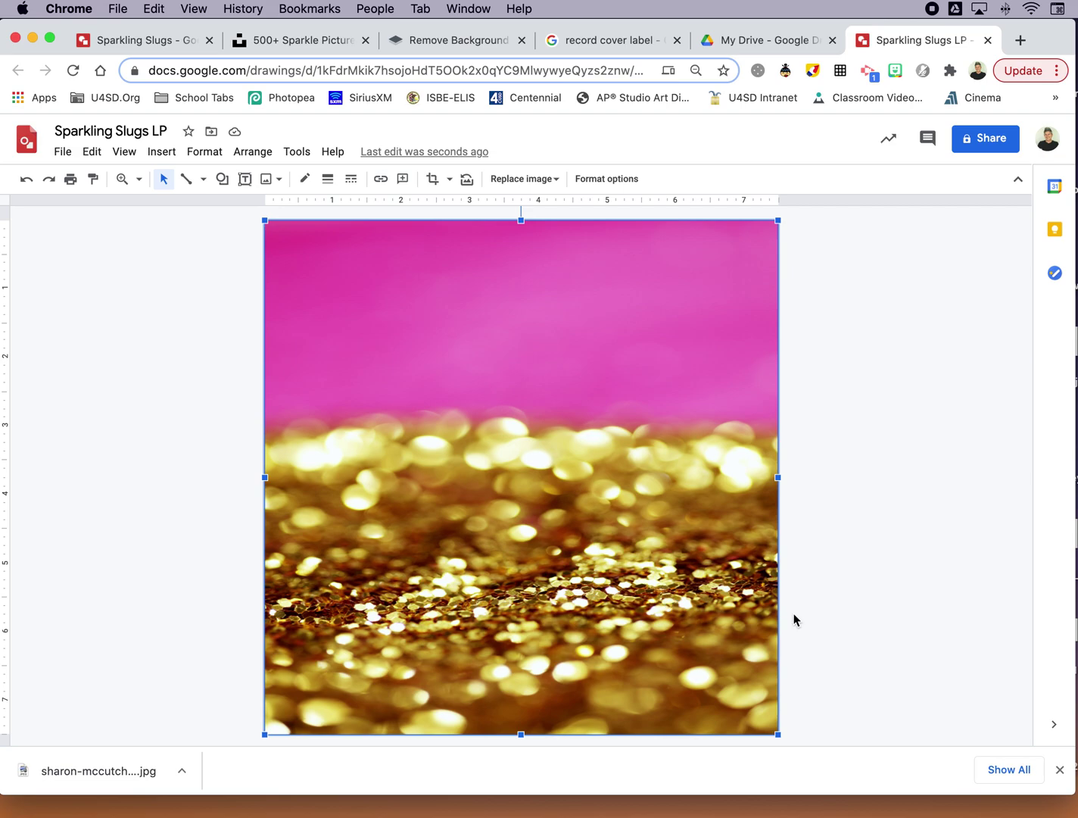
left_click(833, 559)
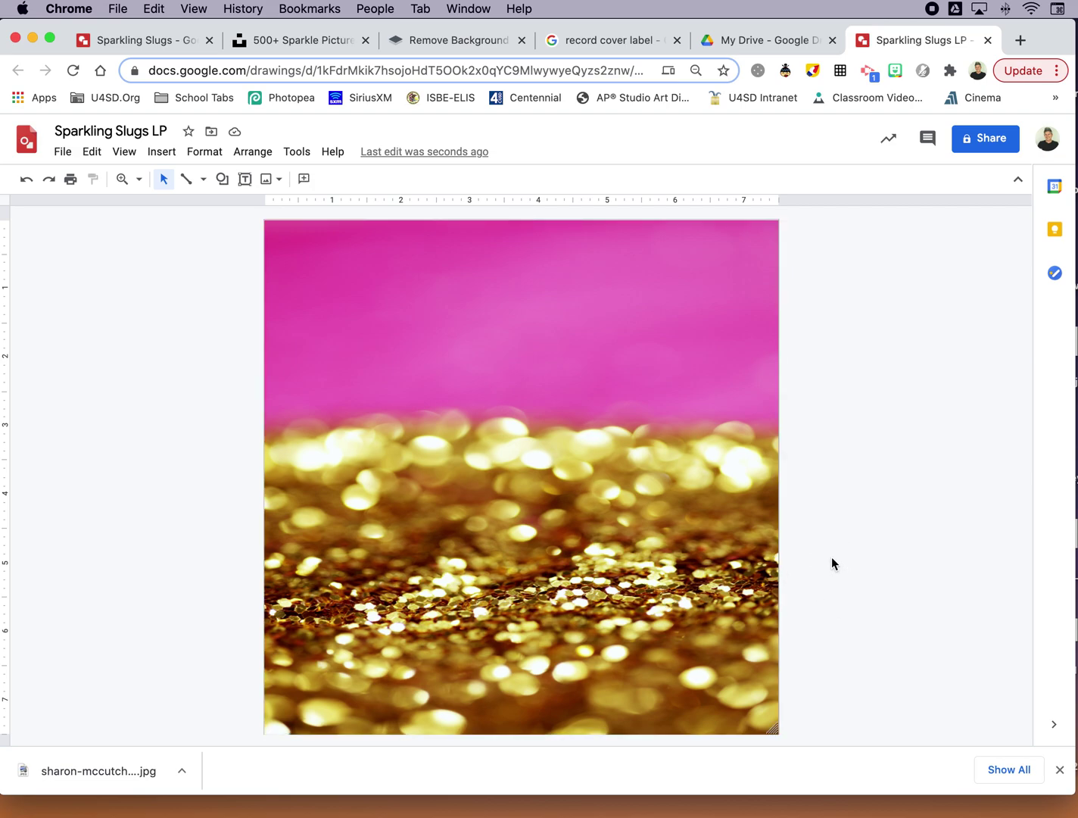
Step: Draw a text box over the pink area and type the title 'Sparkling' with a line break
left_click(243, 182)
left_click_drag(302, 258, 633, 431)
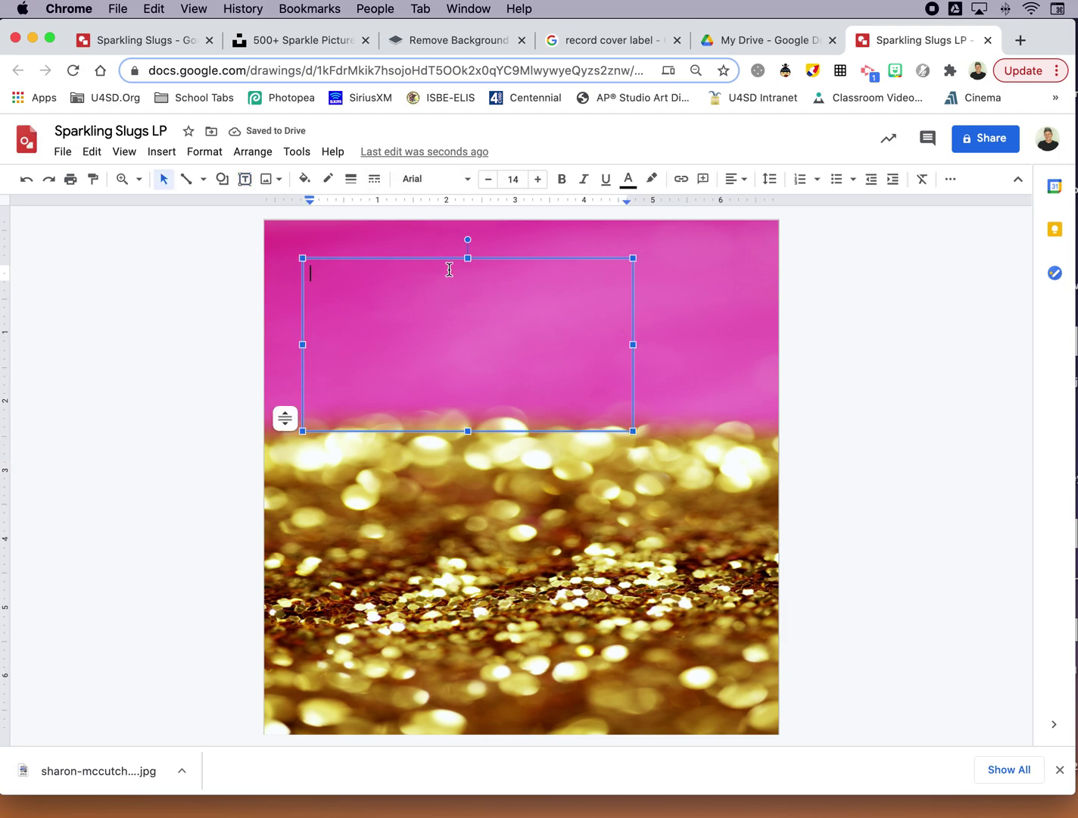
type("Spl")
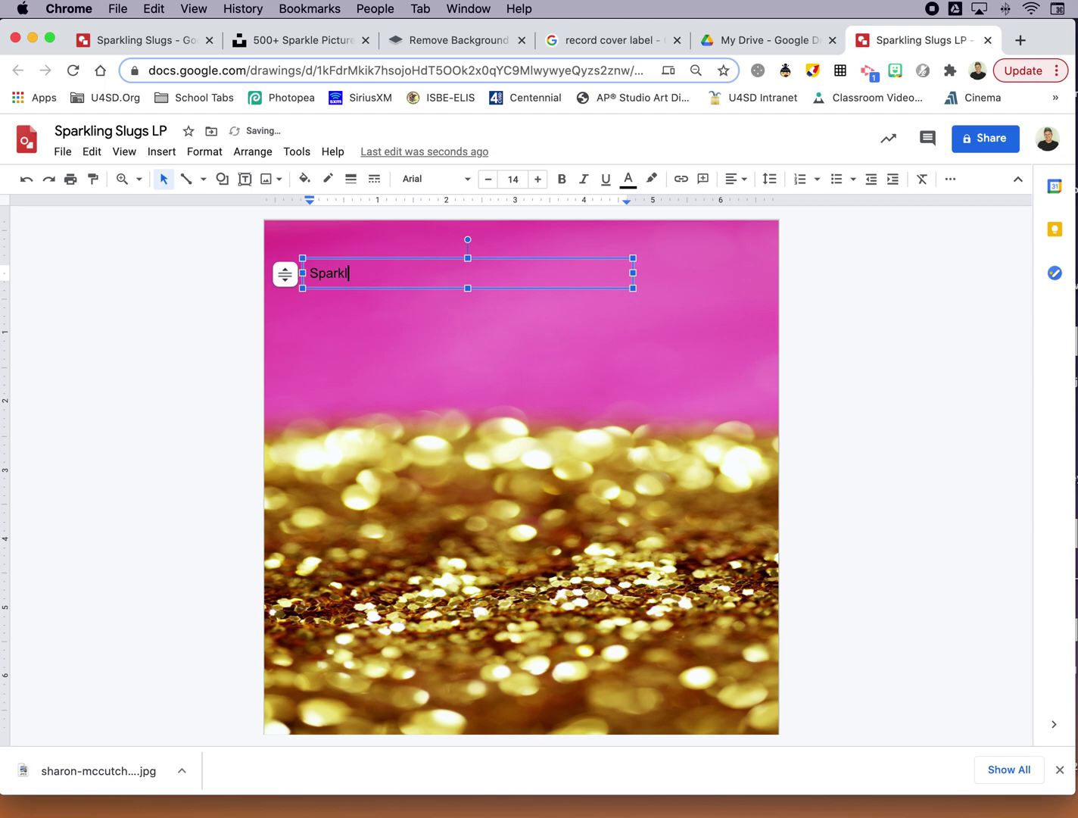
type("rkling")
key("Return")
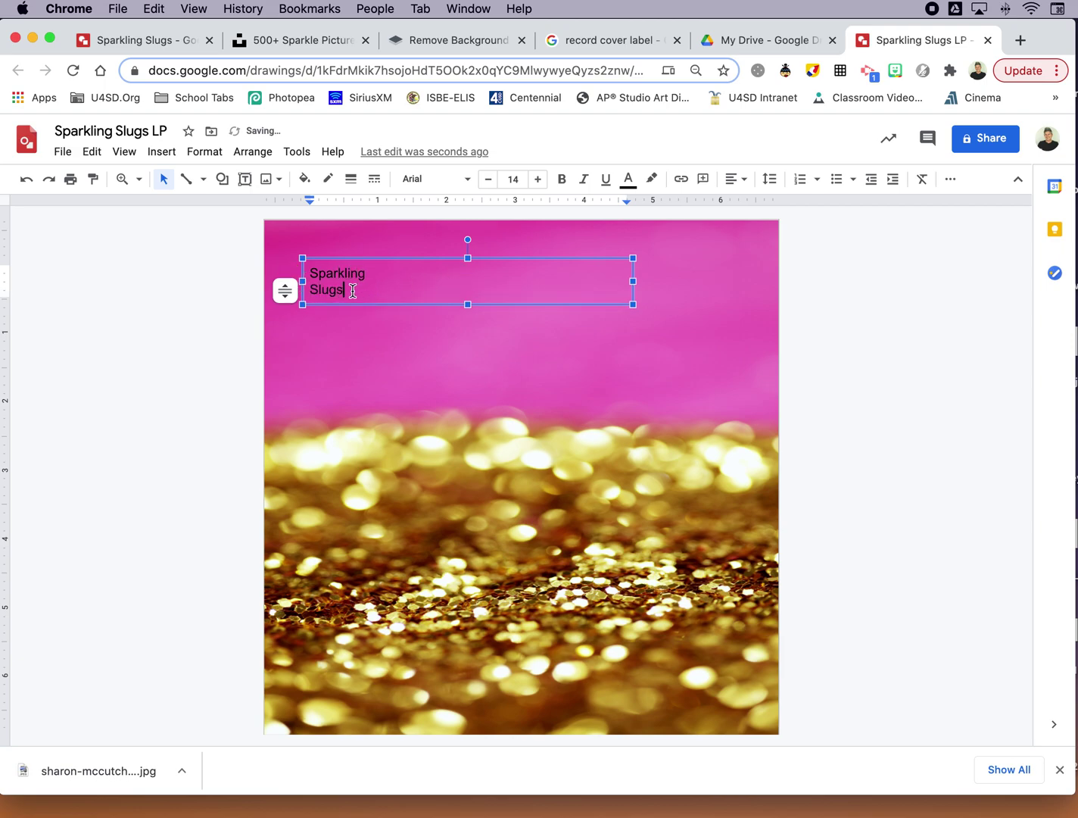
Step: Set the whole title to the Pacifico font at size 48
left_click_drag(349, 297, 313, 263)
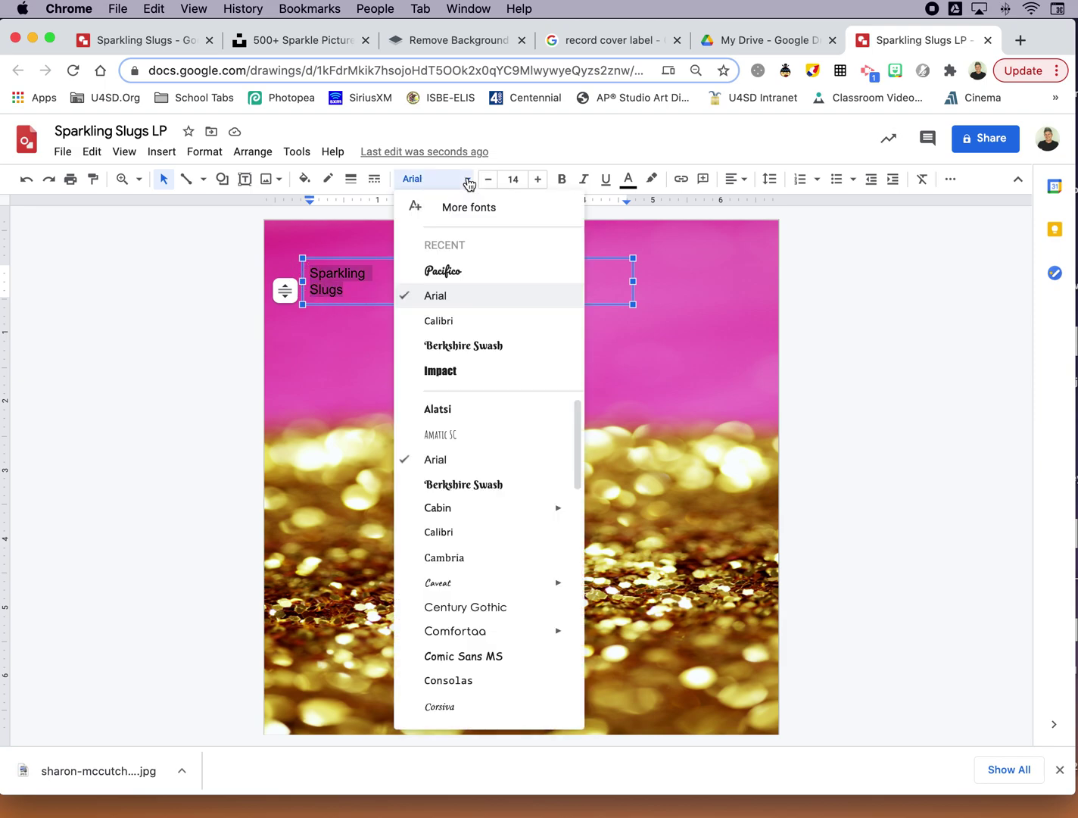
left_click(465, 182)
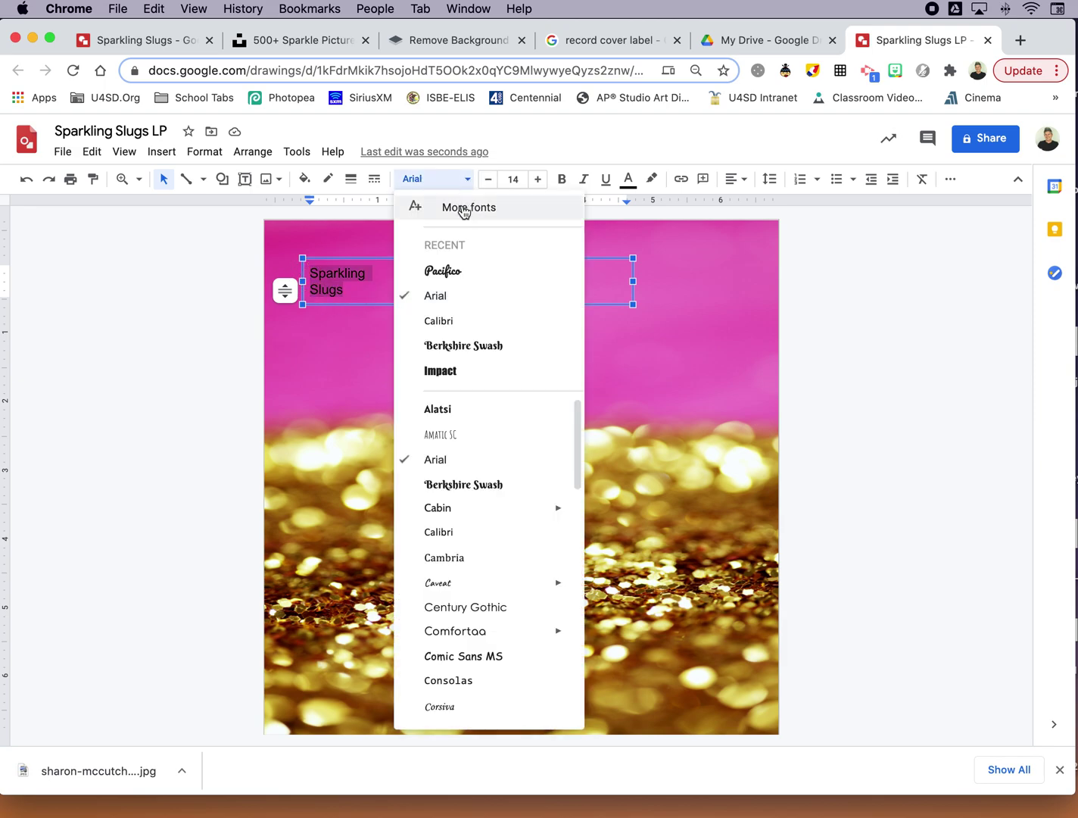
left_click(462, 274)
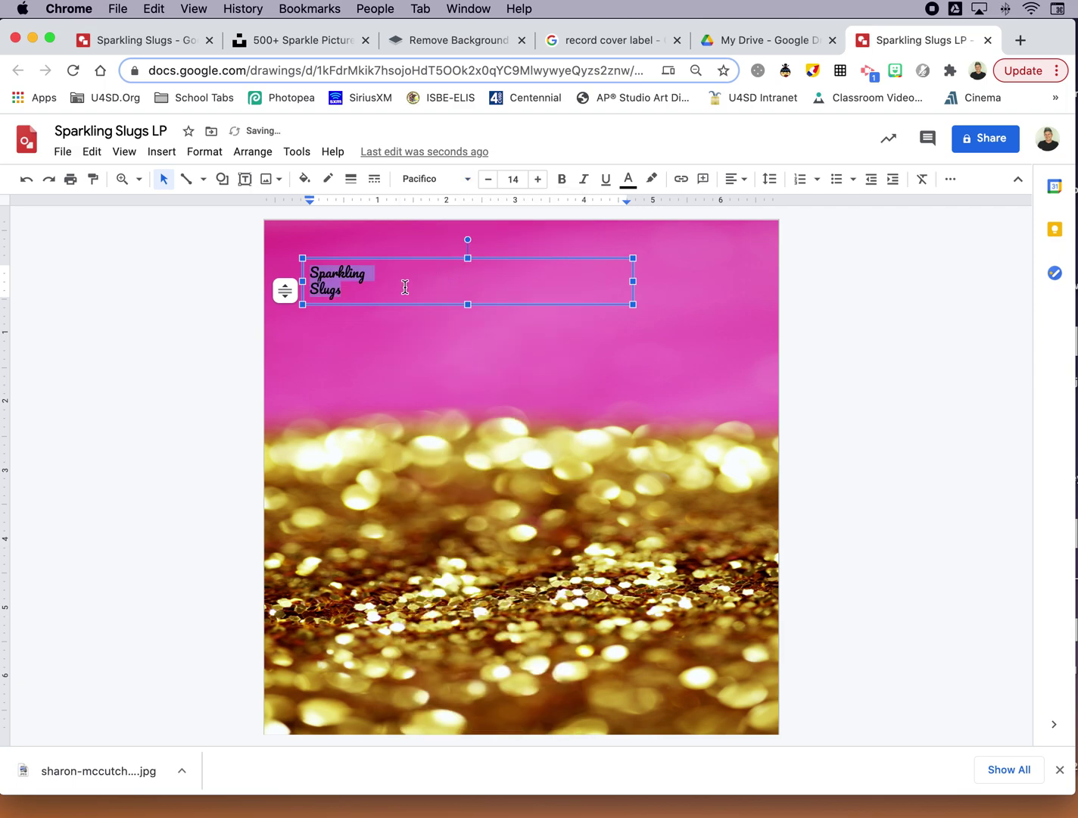
left_click(515, 181)
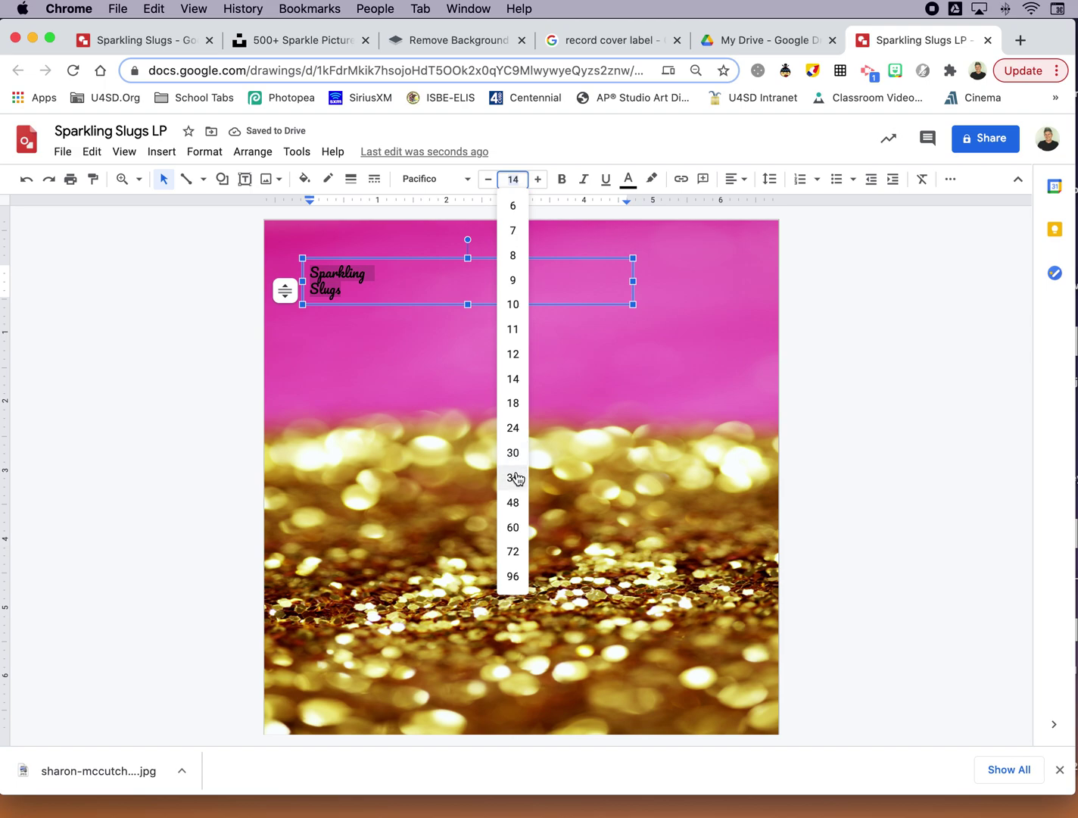
left_click(513, 502)
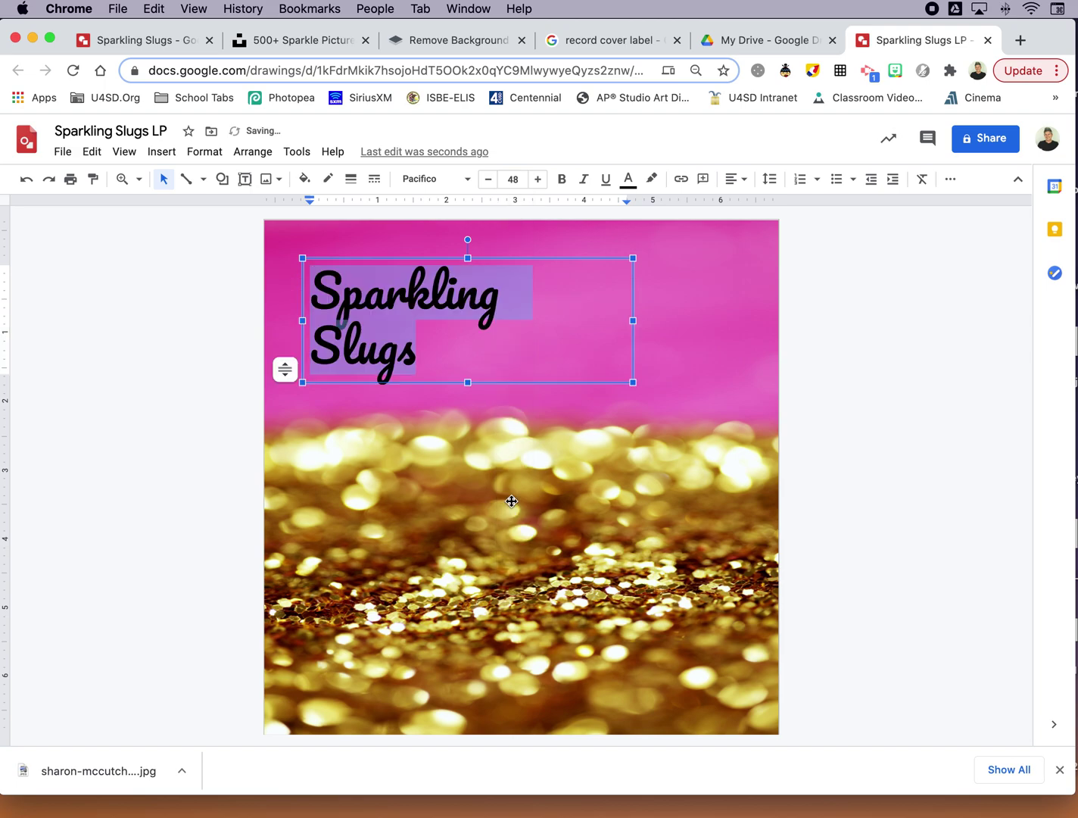
Step: Enlarge the word Slugs to size 72
left_click(421, 358)
left_click_drag(415, 356, 318, 355)
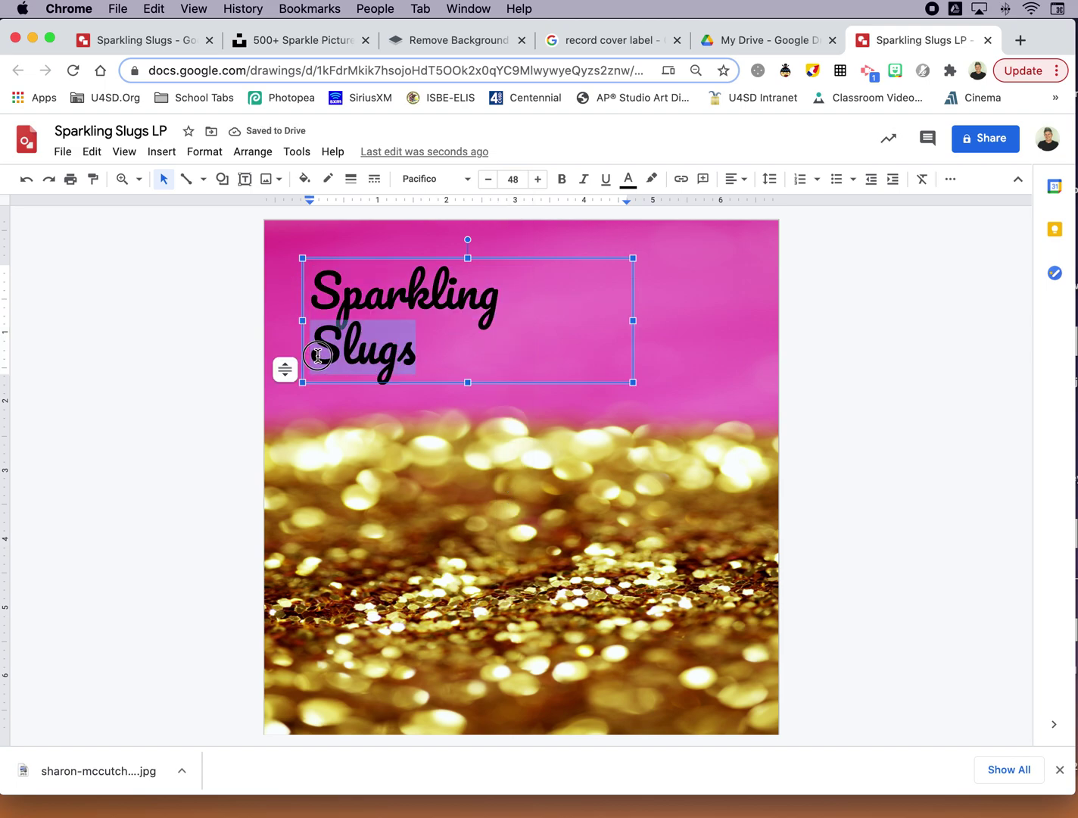
left_click(513, 179)
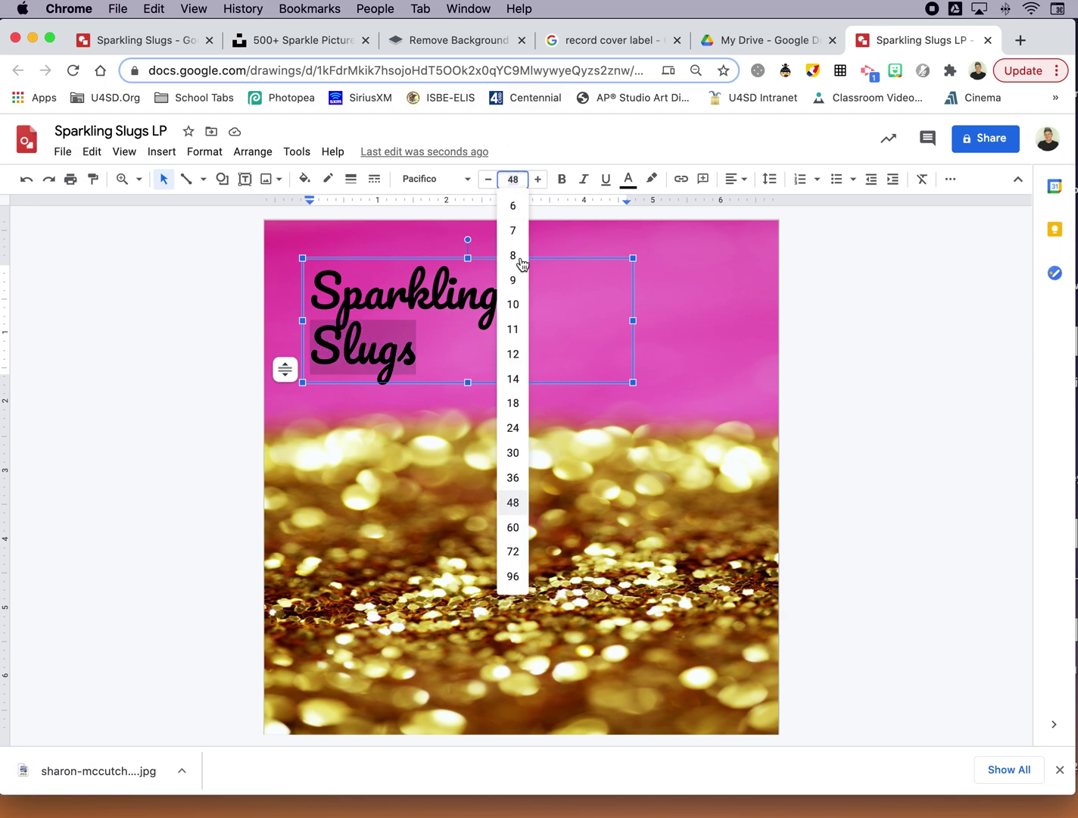
left_click(515, 551)
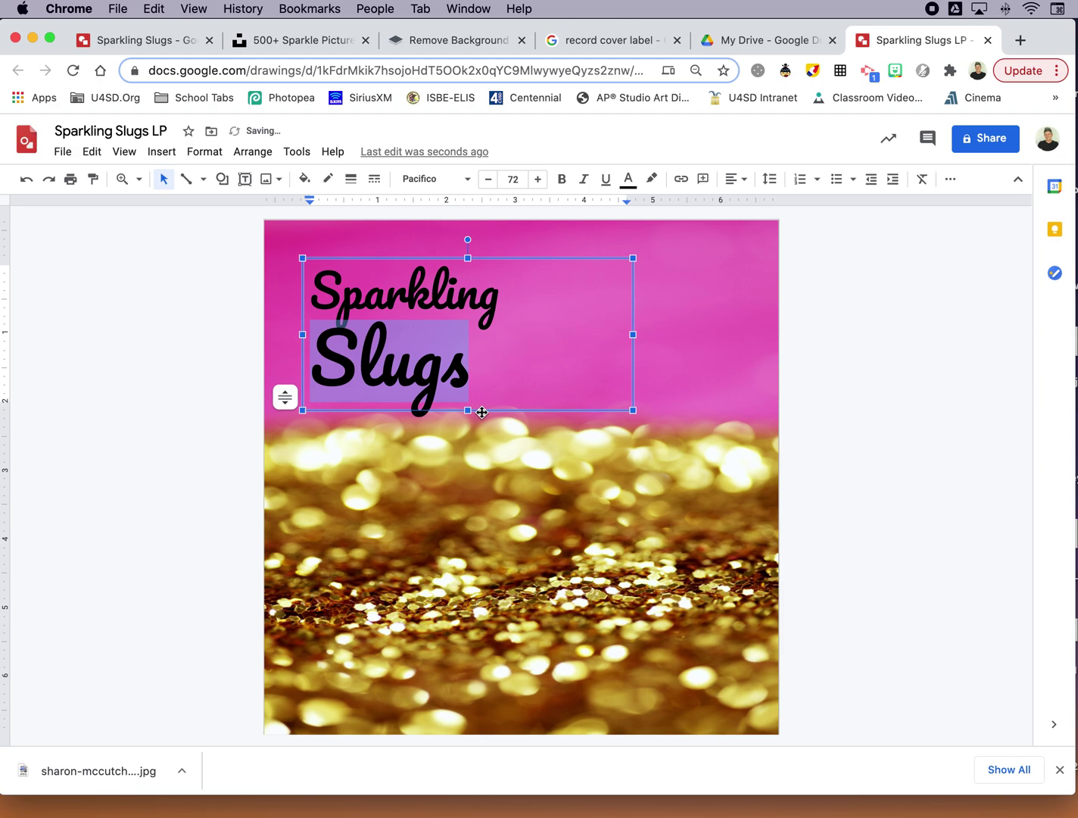
Step: Try Sparkling at size 60, then change it to 36
left_click(443, 309)
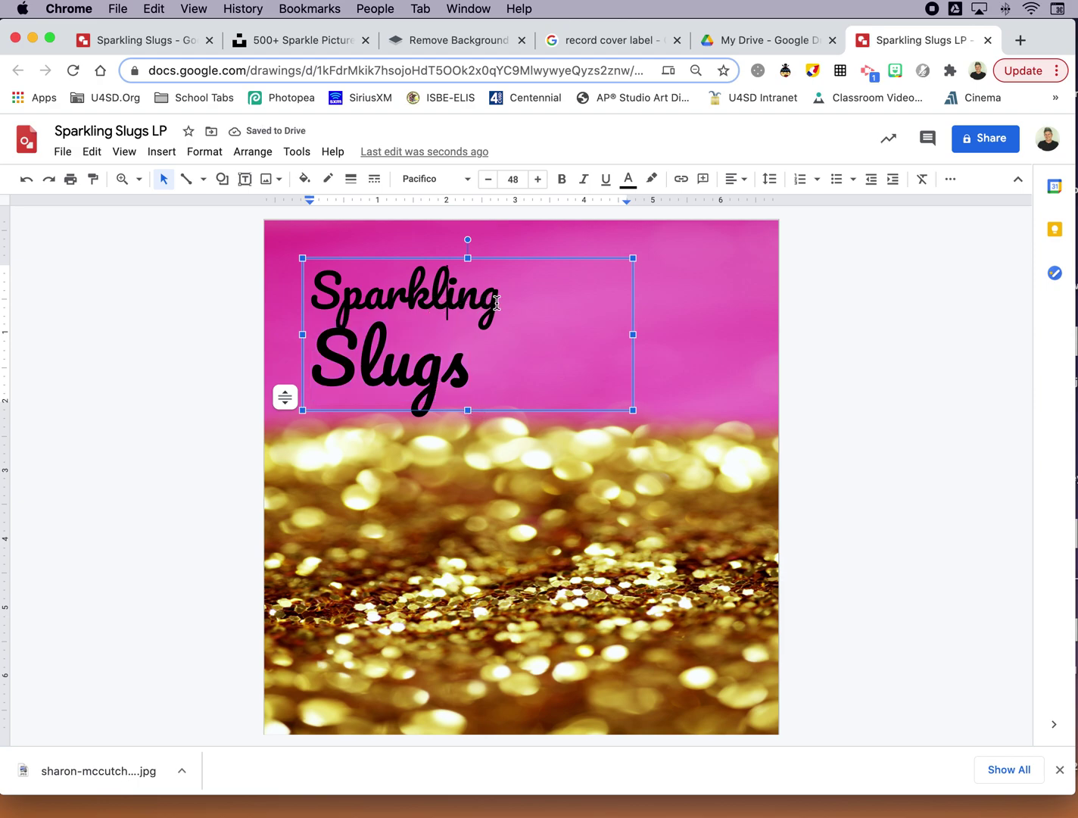
left_click_drag(502, 300, 309, 303)
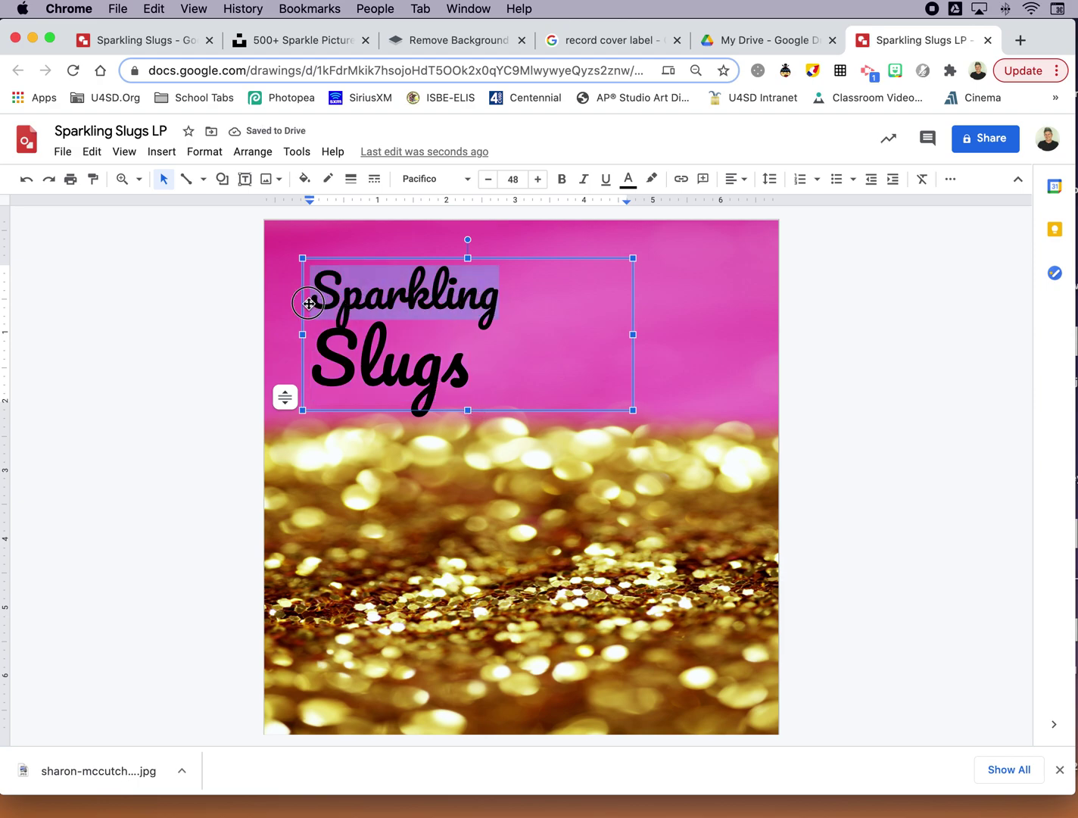
left_click(512, 179)
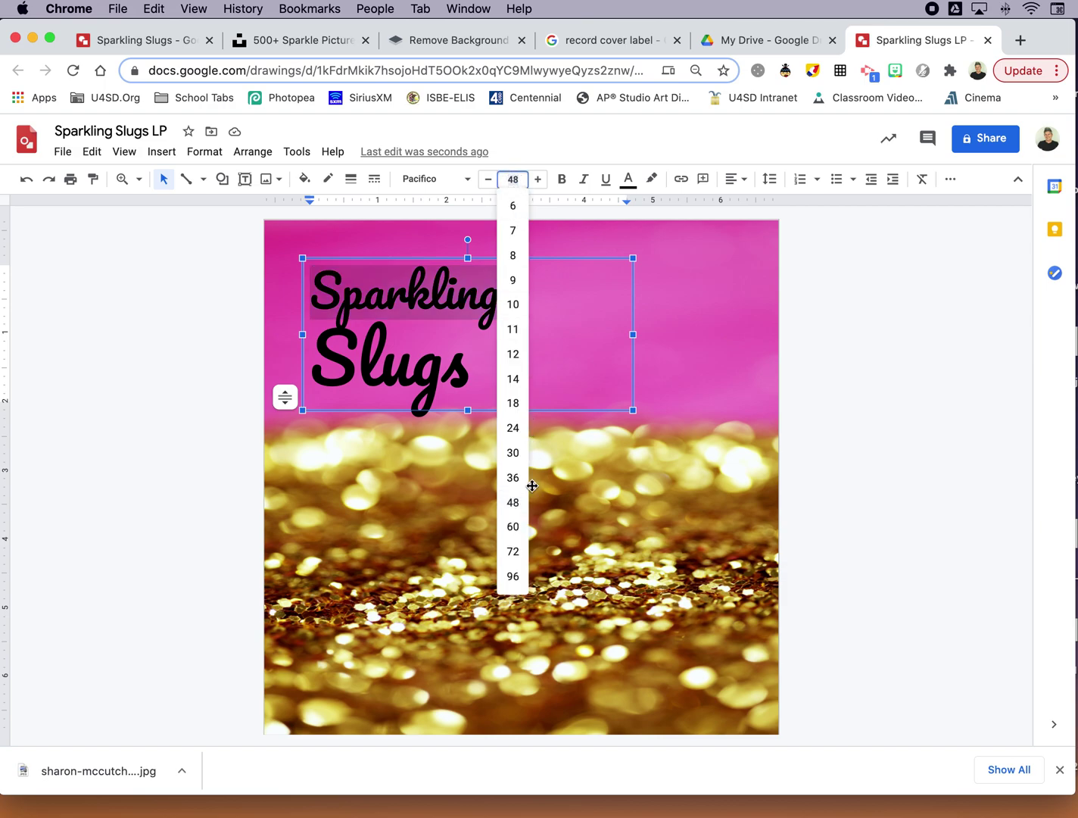
left_click(514, 526)
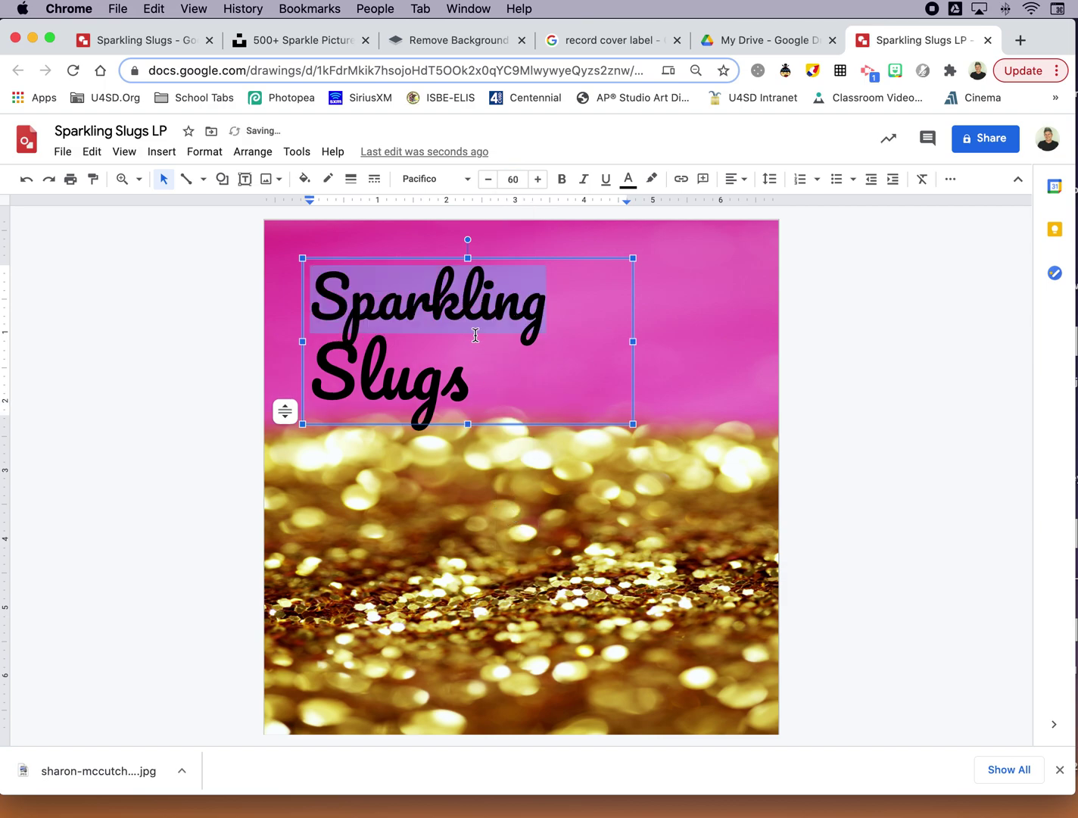
left_click(513, 182)
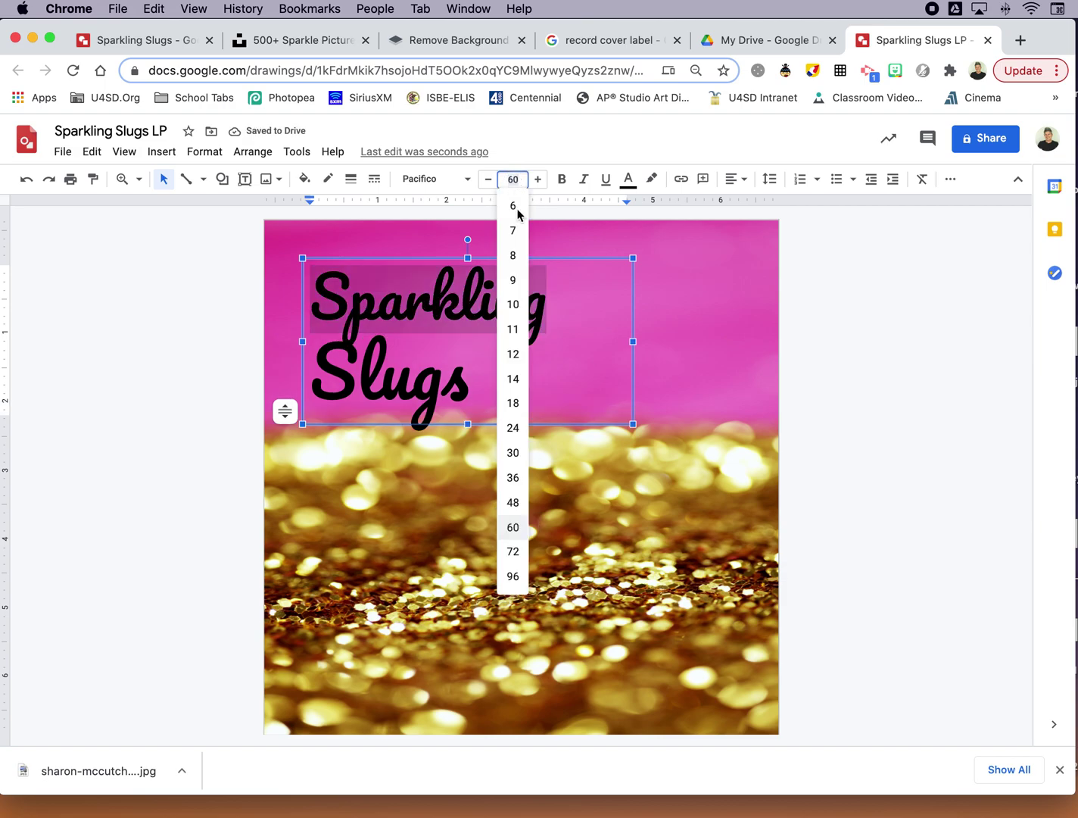
left_click(508, 475)
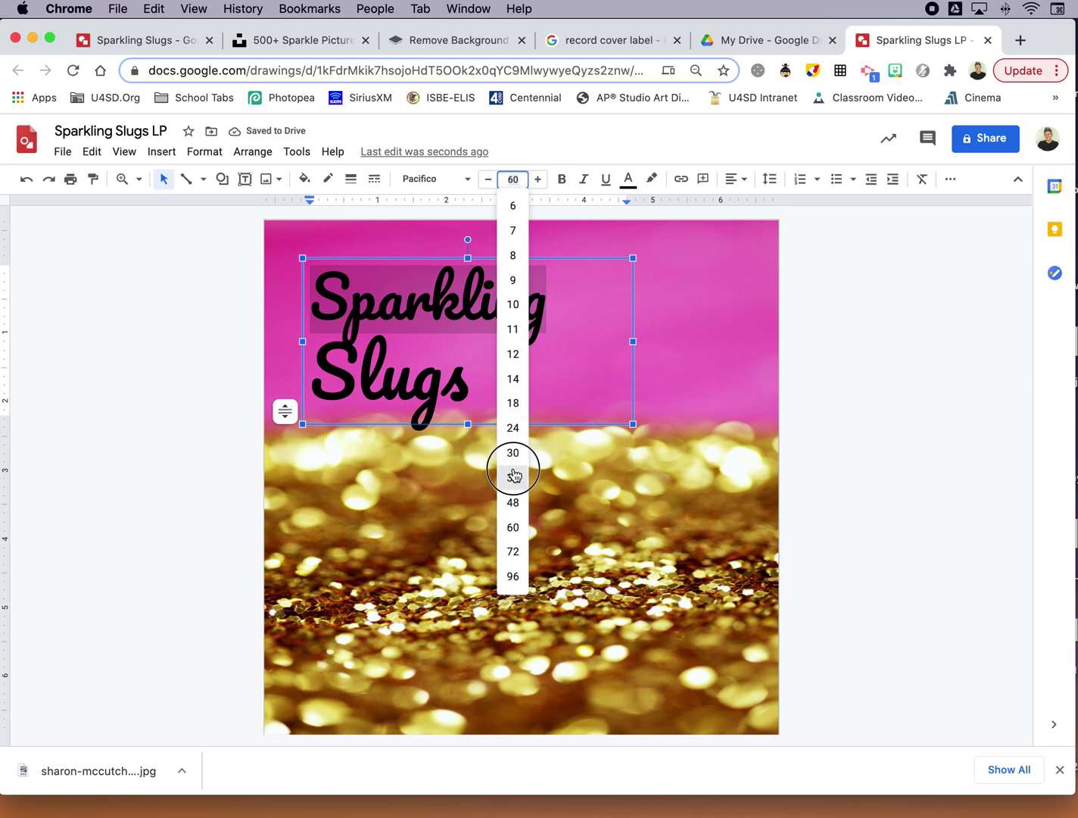
left_click(410, 320)
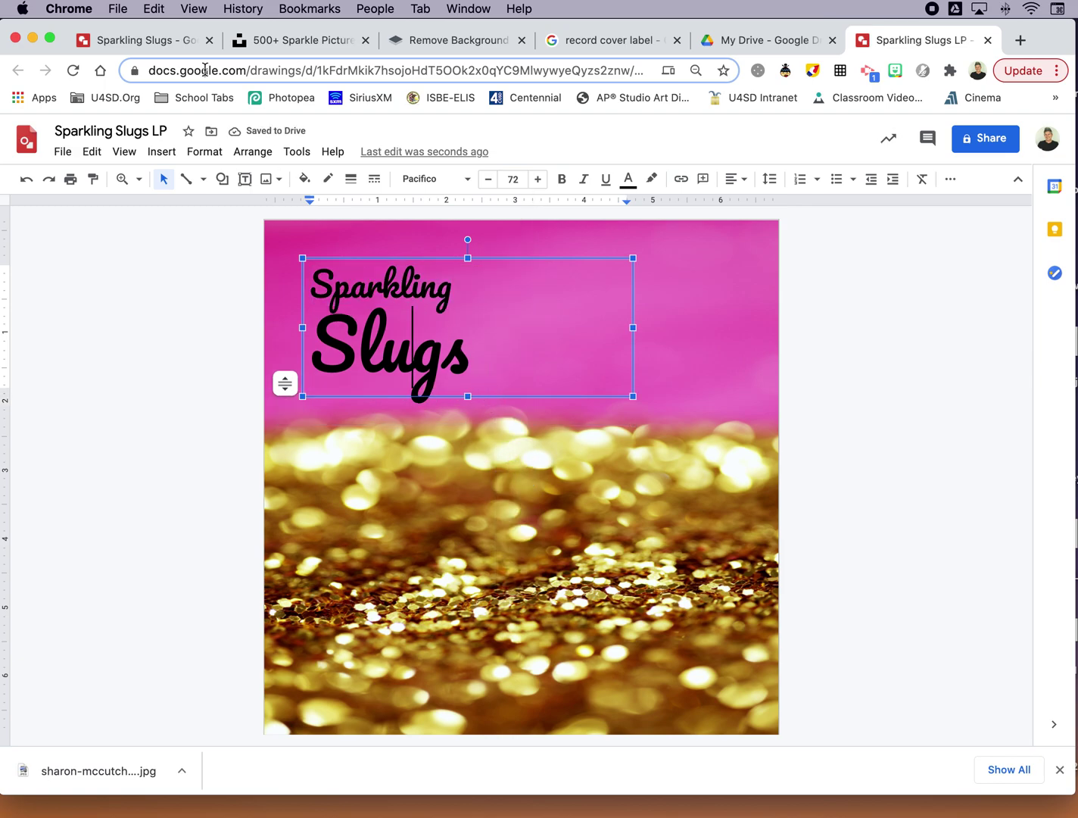
Step: After checking the reference cover, enlarge Slugs to size 96
left_click(130, 38)
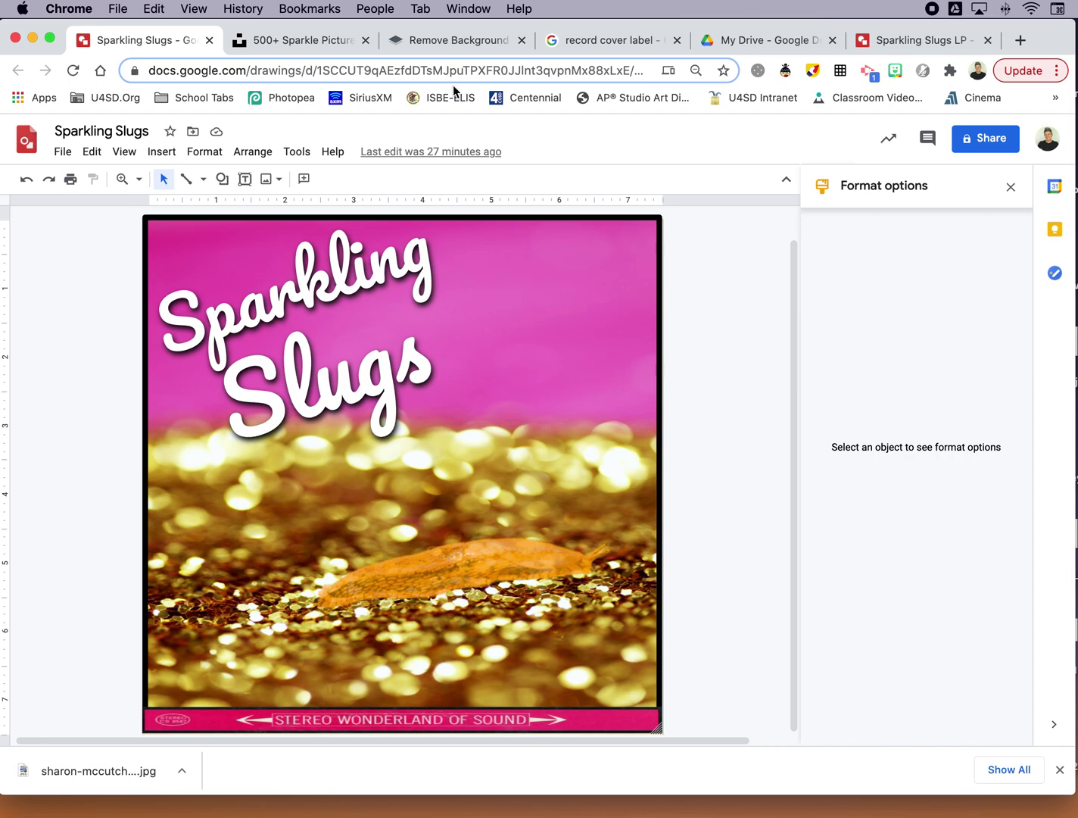
left_click(884, 43)
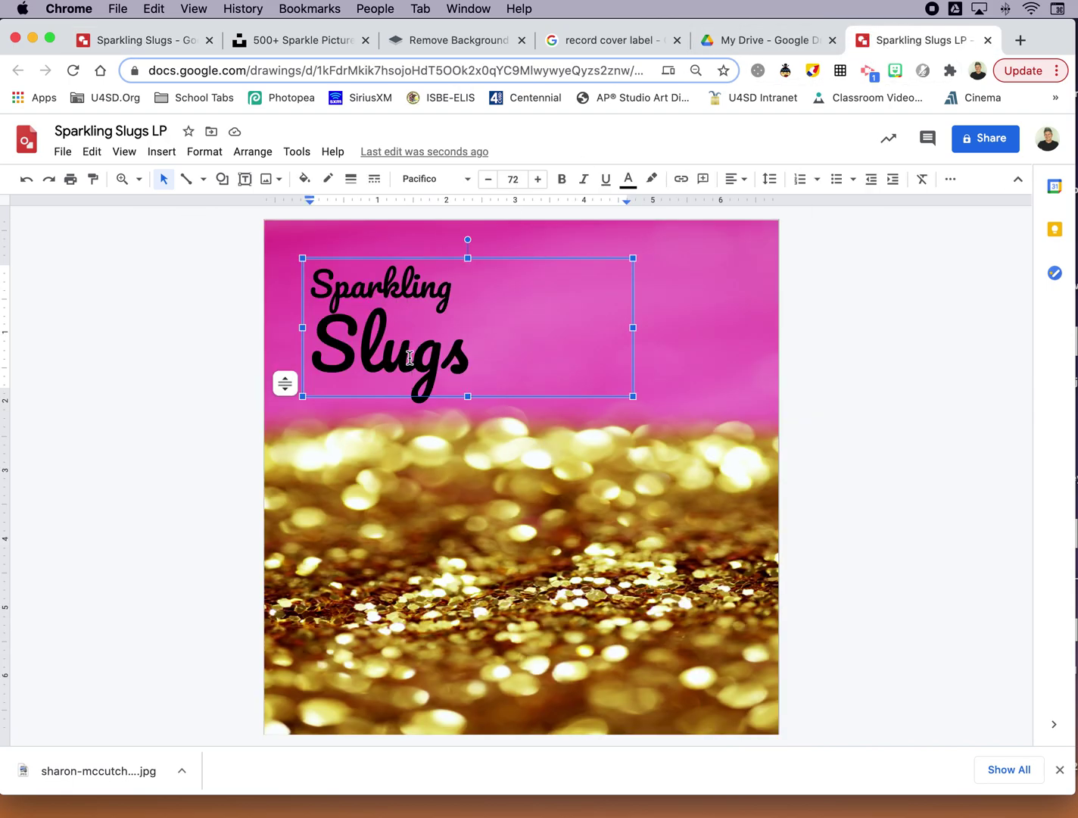
left_click_drag(471, 359, 324, 338)
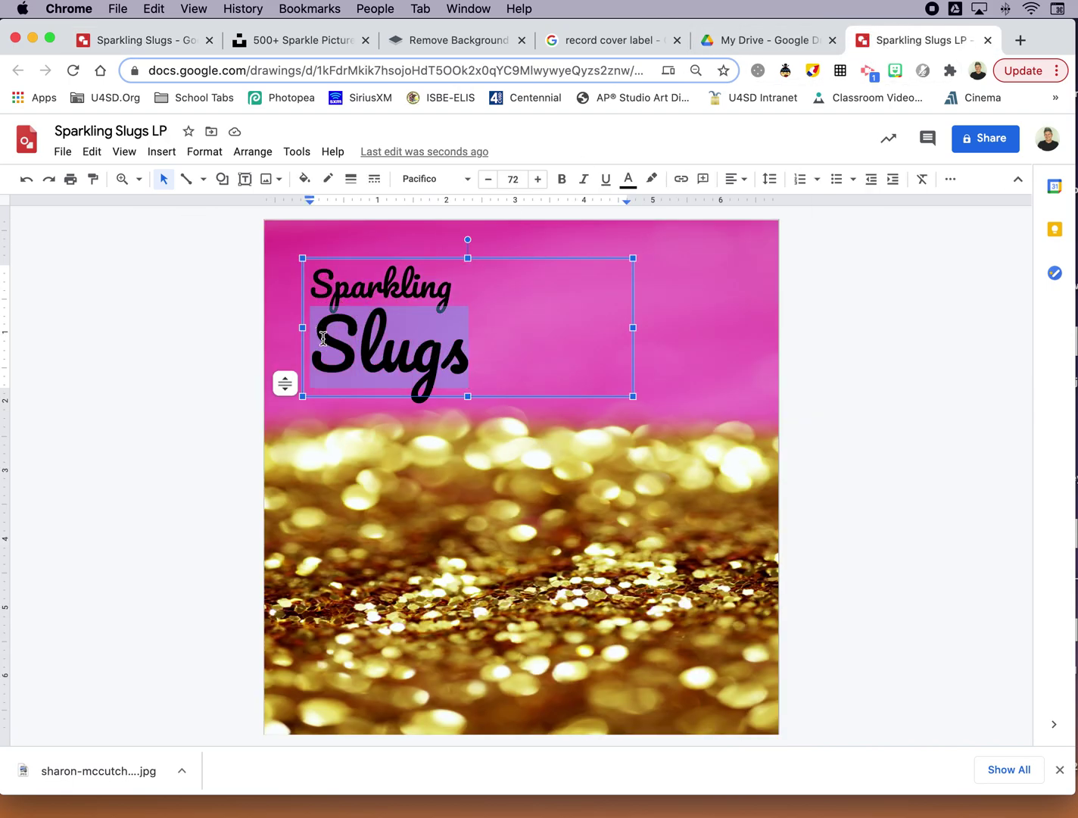
left_click(512, 179)
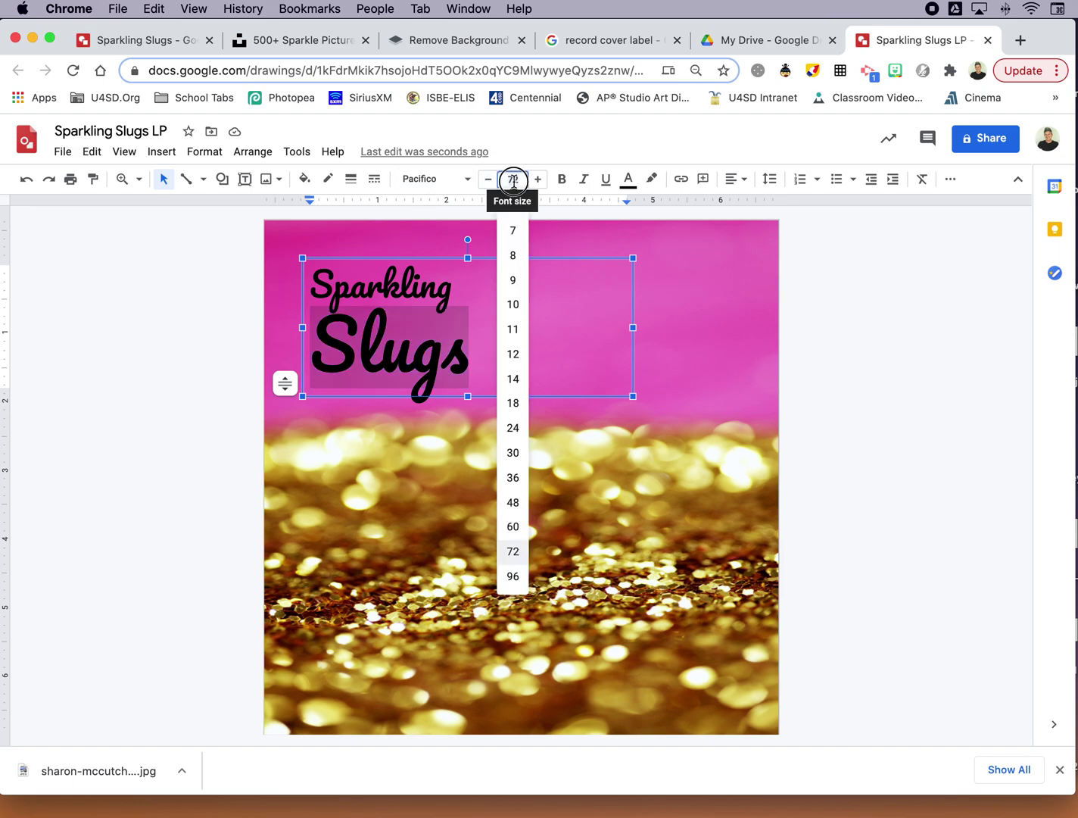
left_click(513, 575)
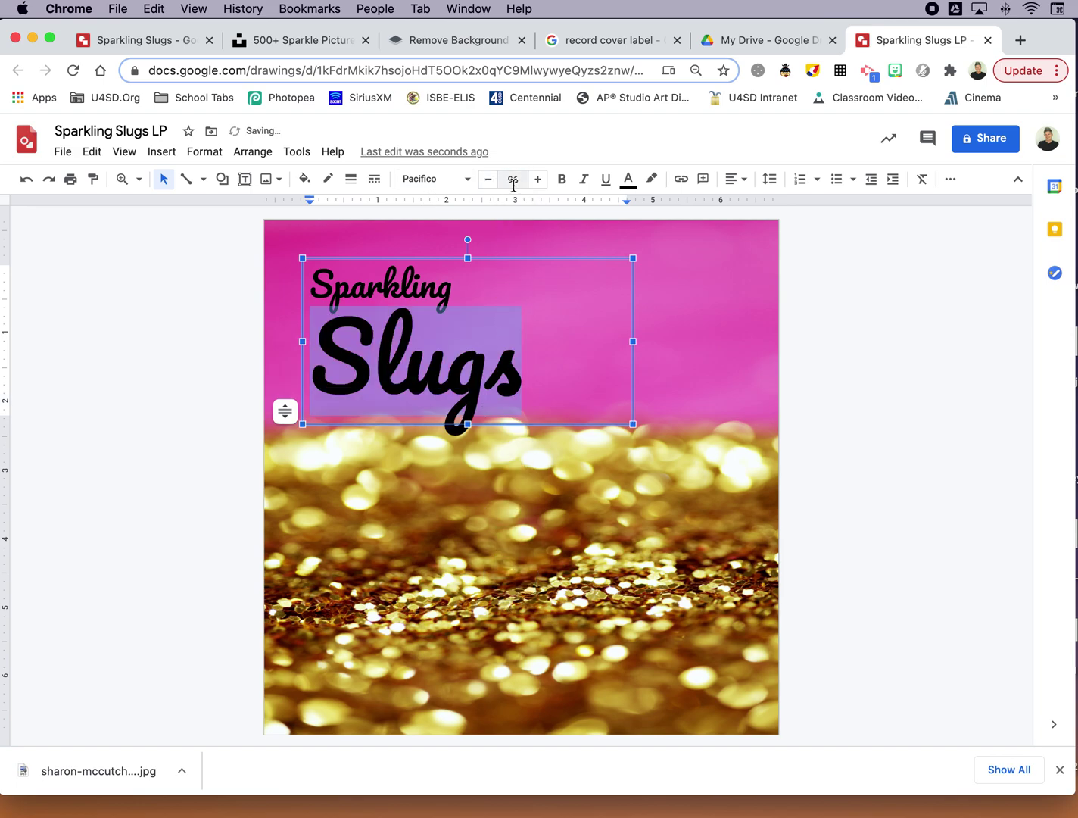
left_click(455, 284)
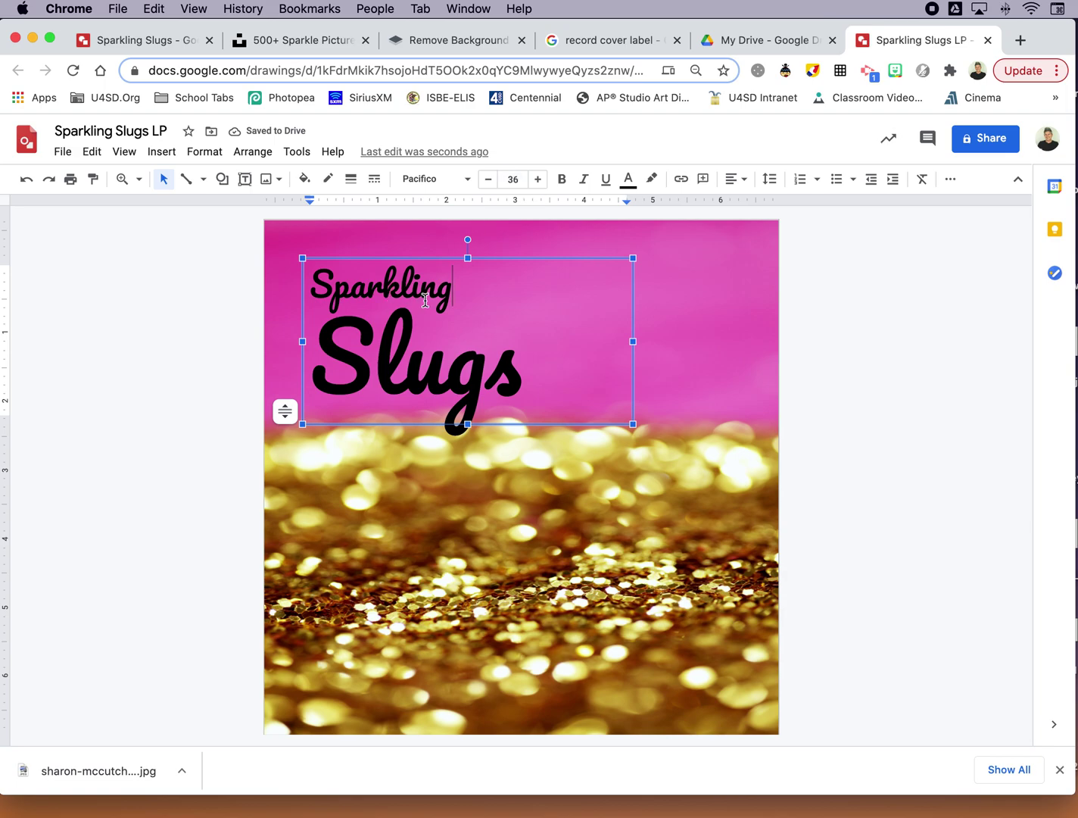
Step: Set the word Sparkling to size 60
left_click_drag(453, 285, 320, 284)
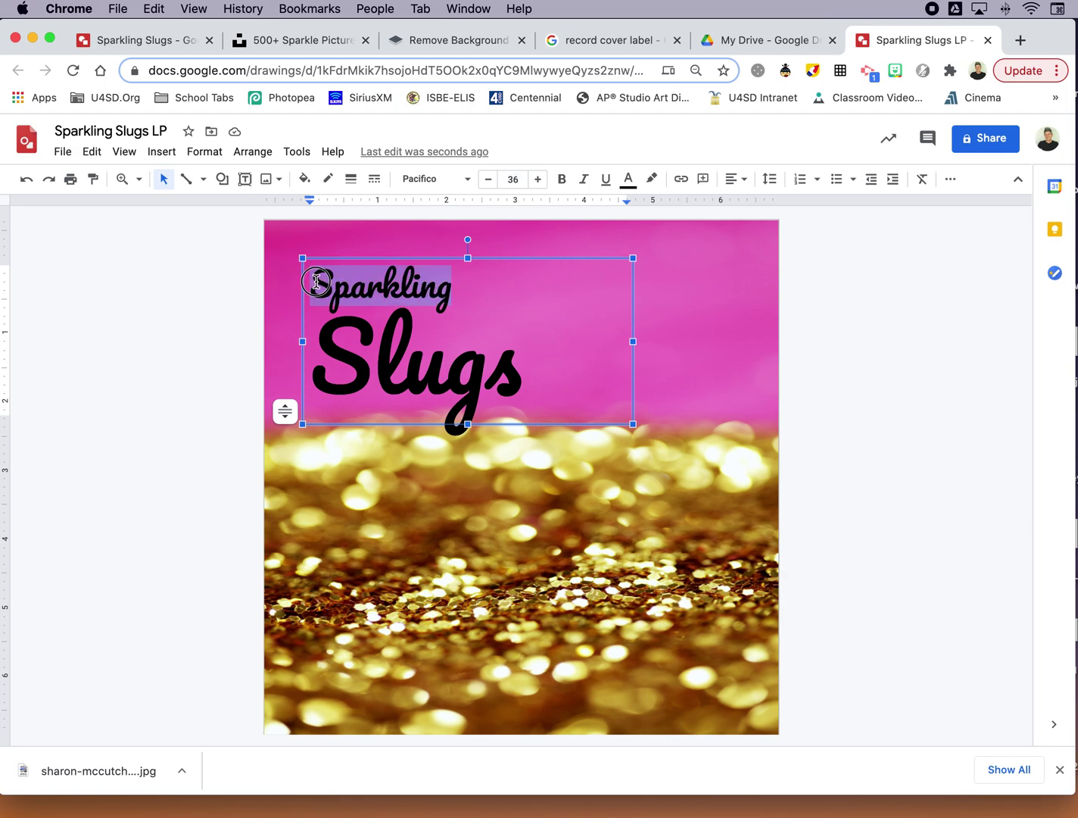
left_click(513, 179)
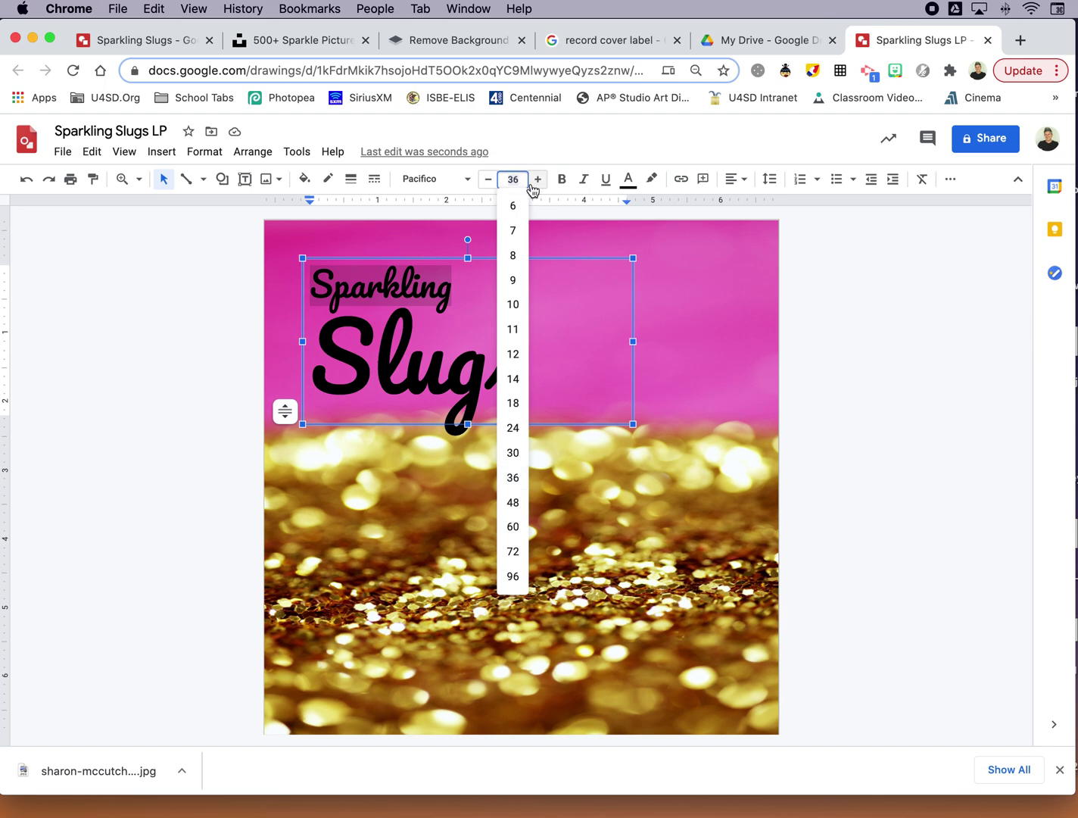
left_click(512, 526)
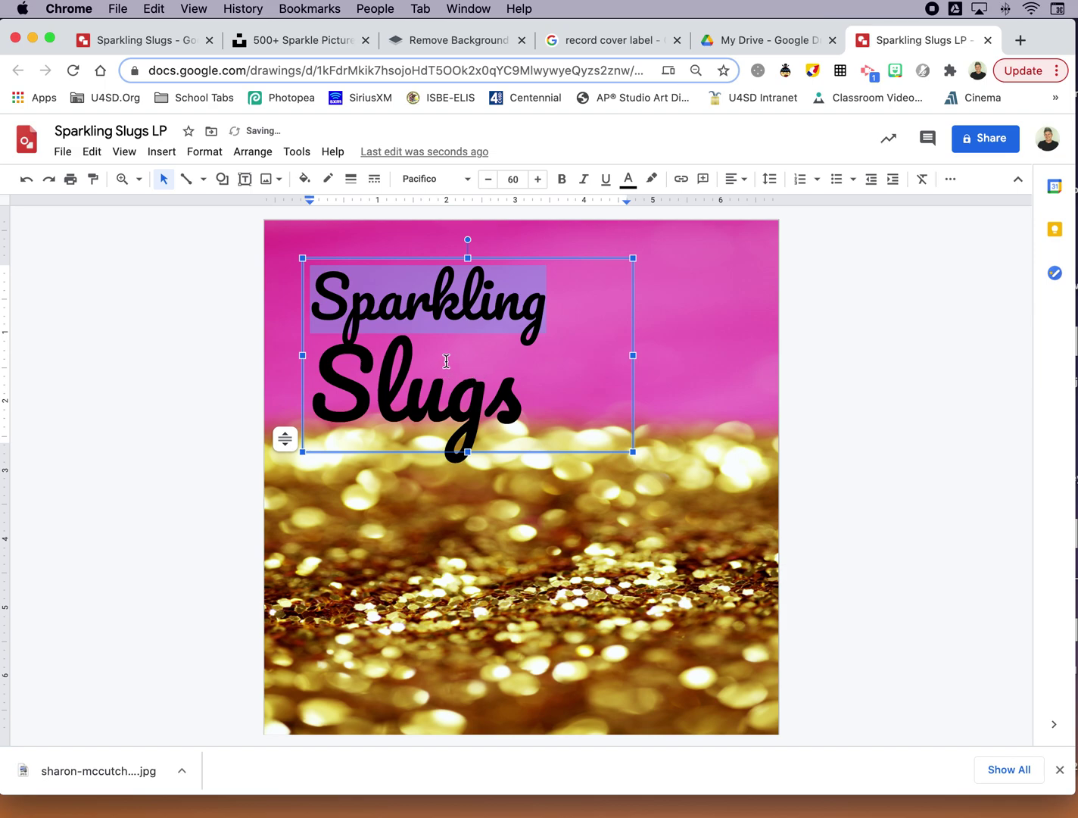
Step: Try centering Sparkling, then return it to left alignment
left_click(734, 179)
left_click(757, 205)
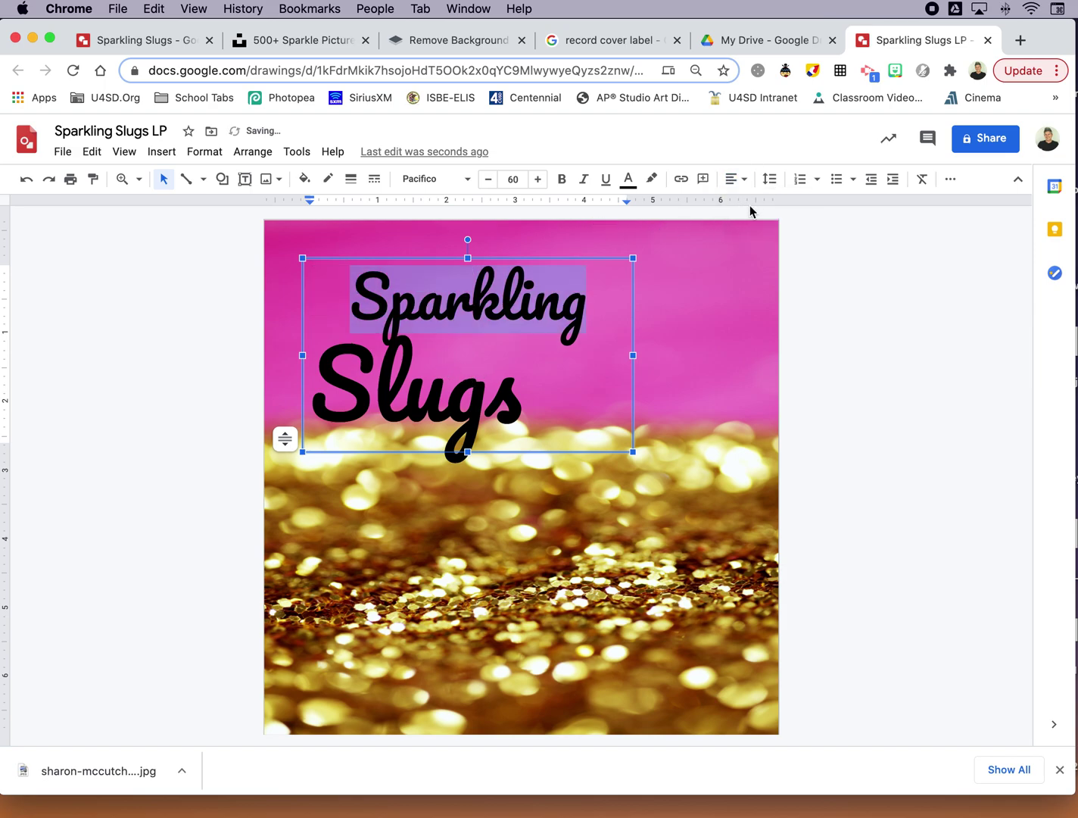
left_click(735, 178)
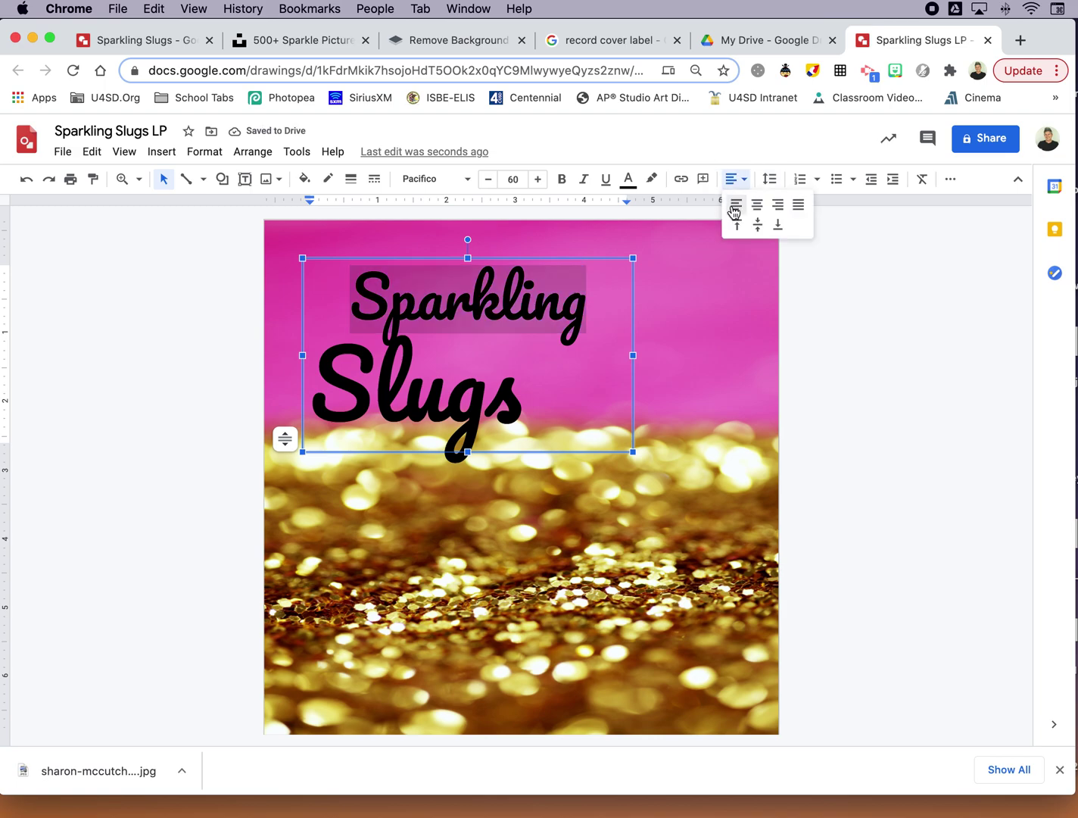
left_click(733, 208)
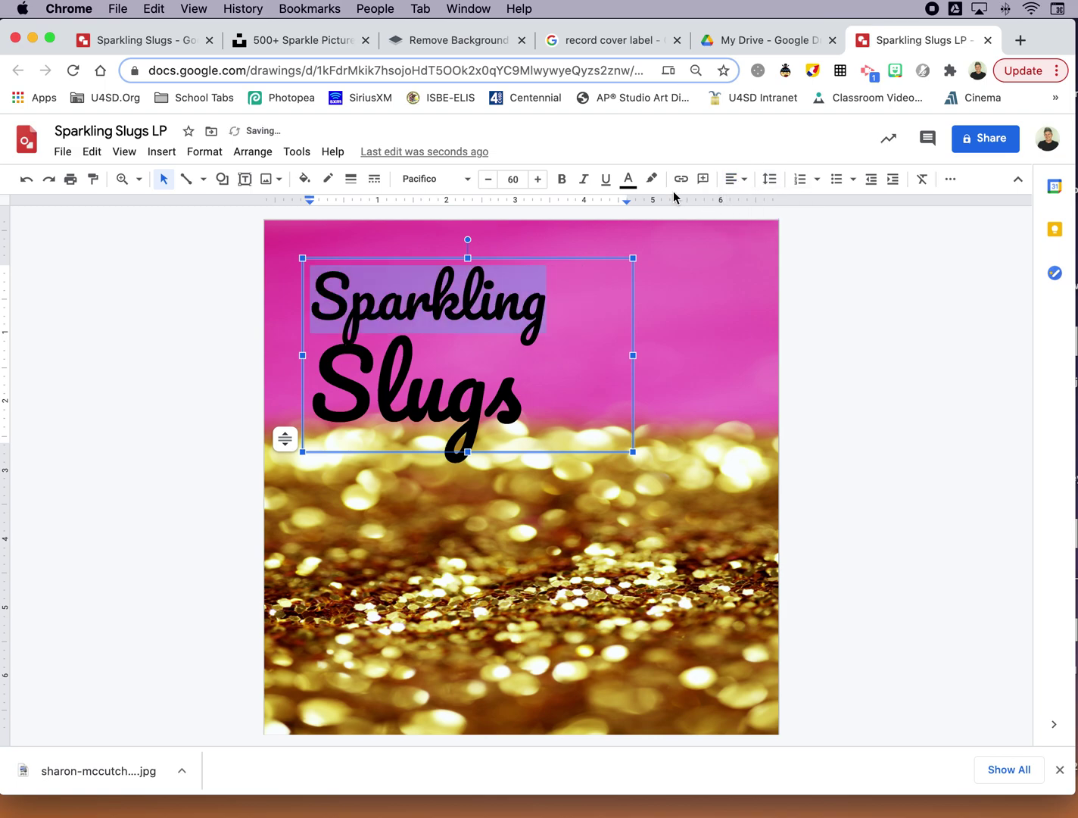
Step: Toggle bold and italic on Sparkling, leaving it bold for now
left_click(562, 178)
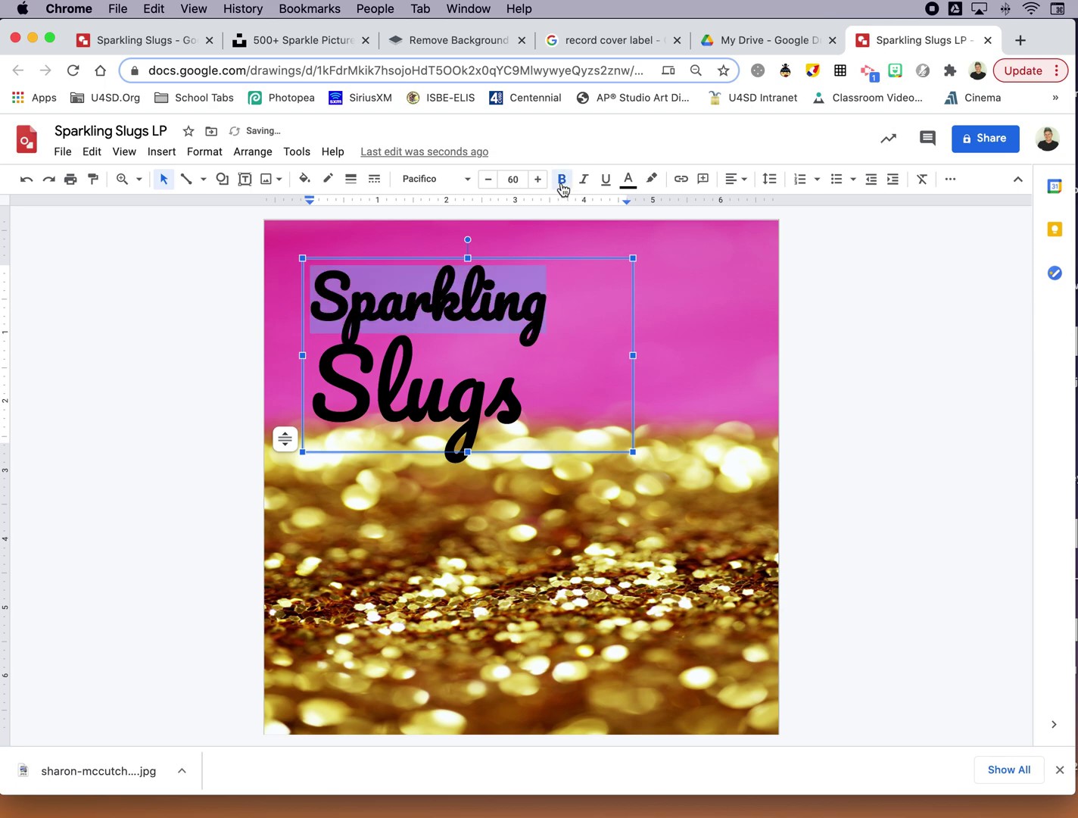
left_click(562, 182)
left_click(583, 182)
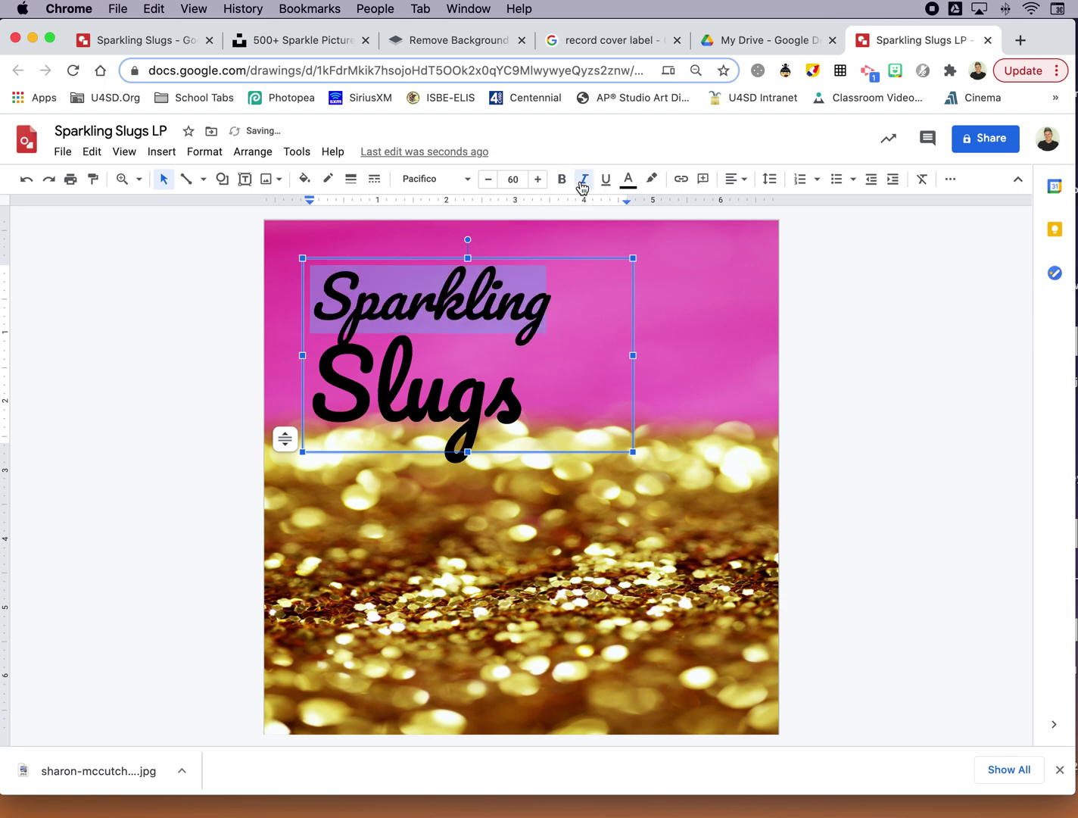
left_click(582, 182)
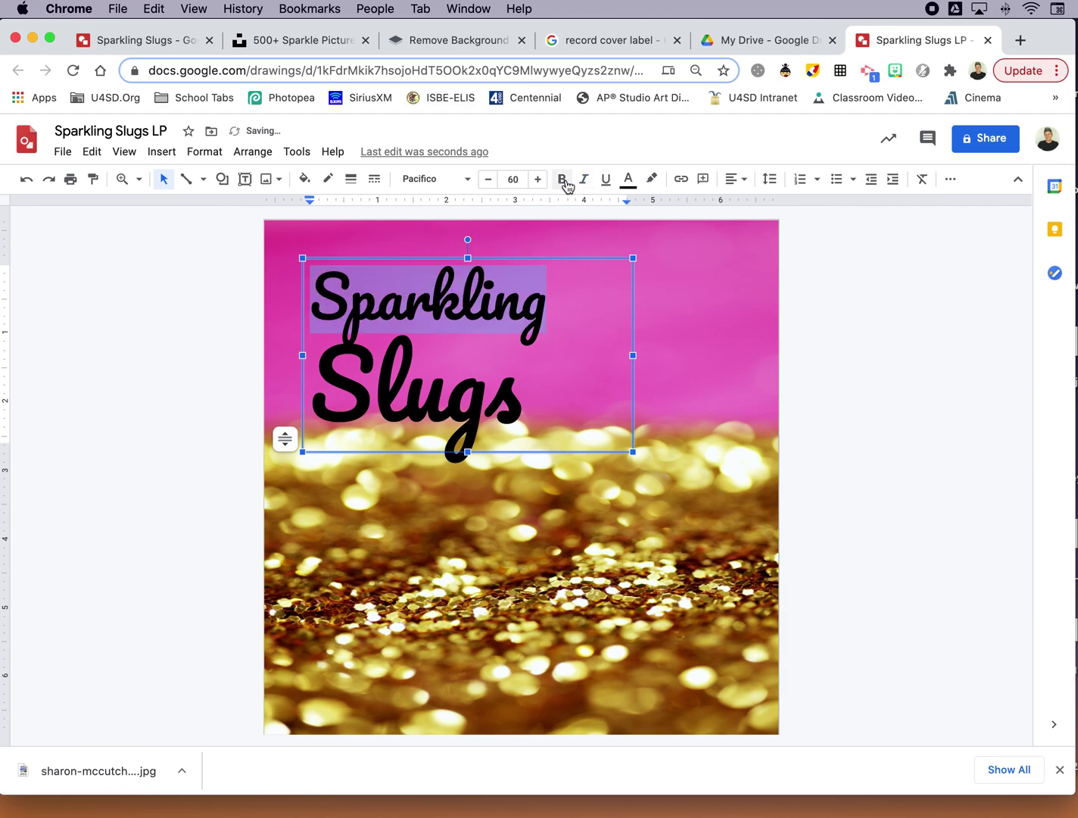
left_click(561, 181)
Step: Check Slugs' size, then reselect Sparkling, turn bold off and make it italic
left_click(420, 424)
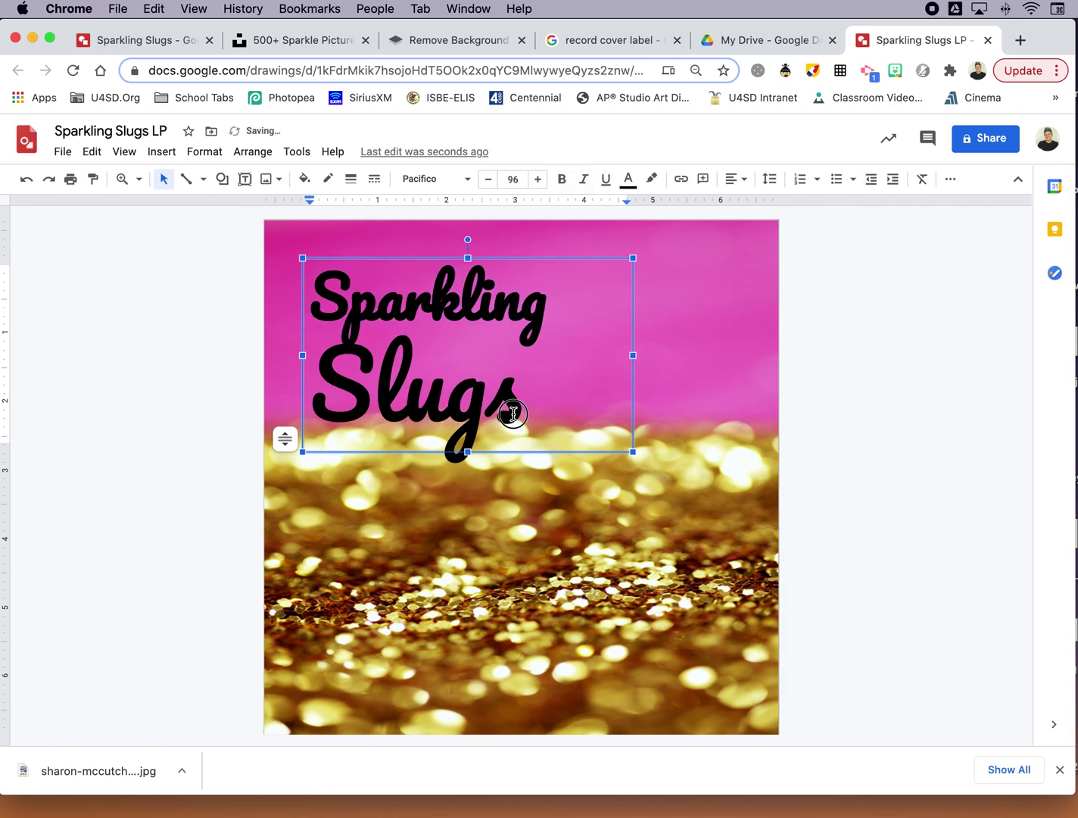
left_click_drag(512, 414, 321, 410)
left_click(424, 300)
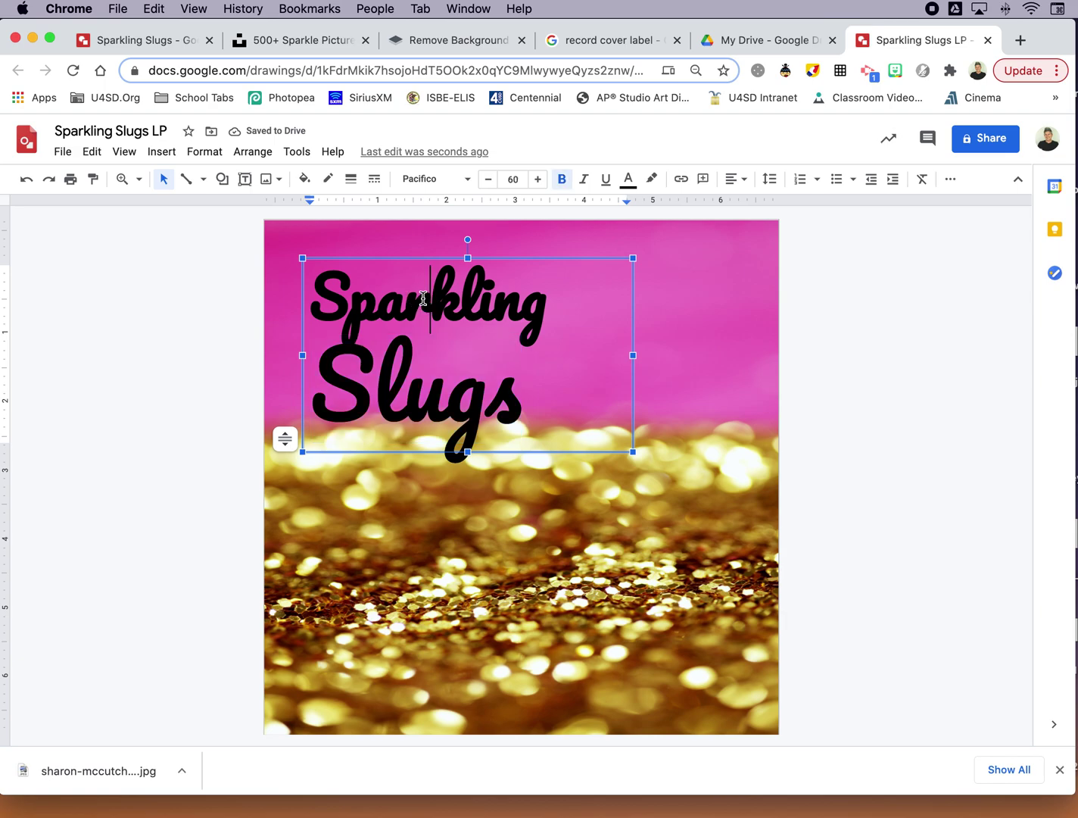
left_click_drag(521, 308, 272, 305)
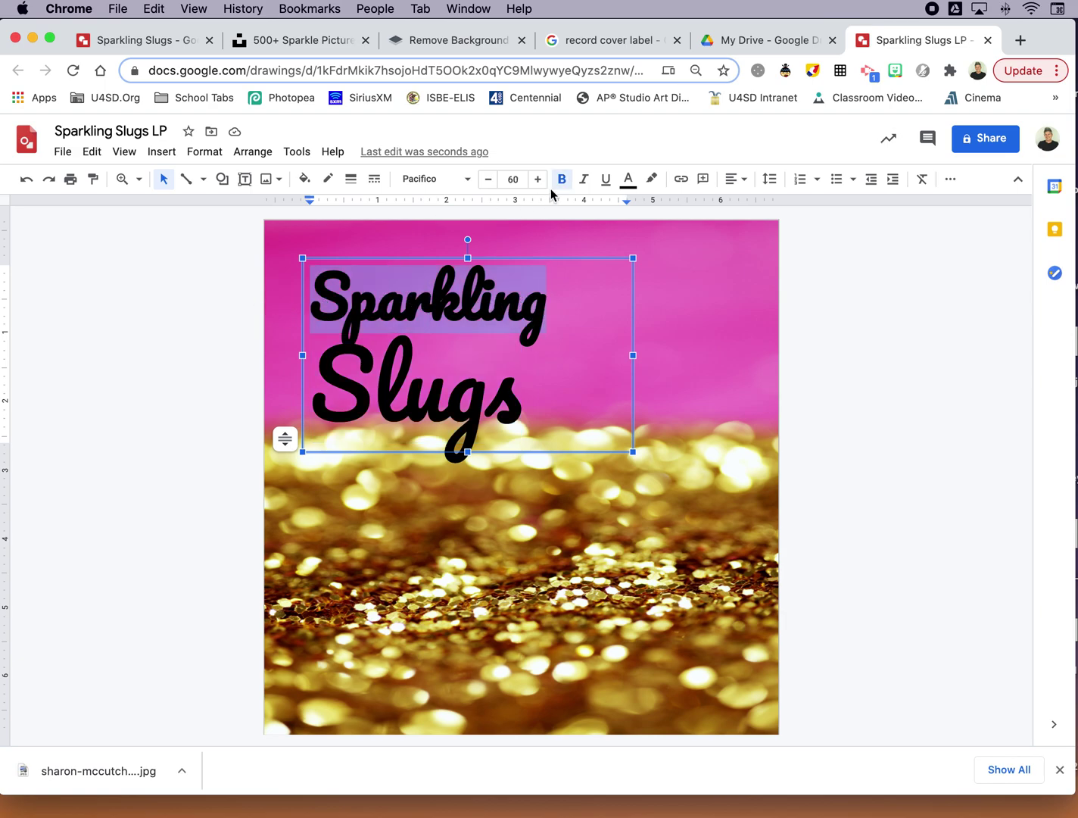
left_click(584, 182)
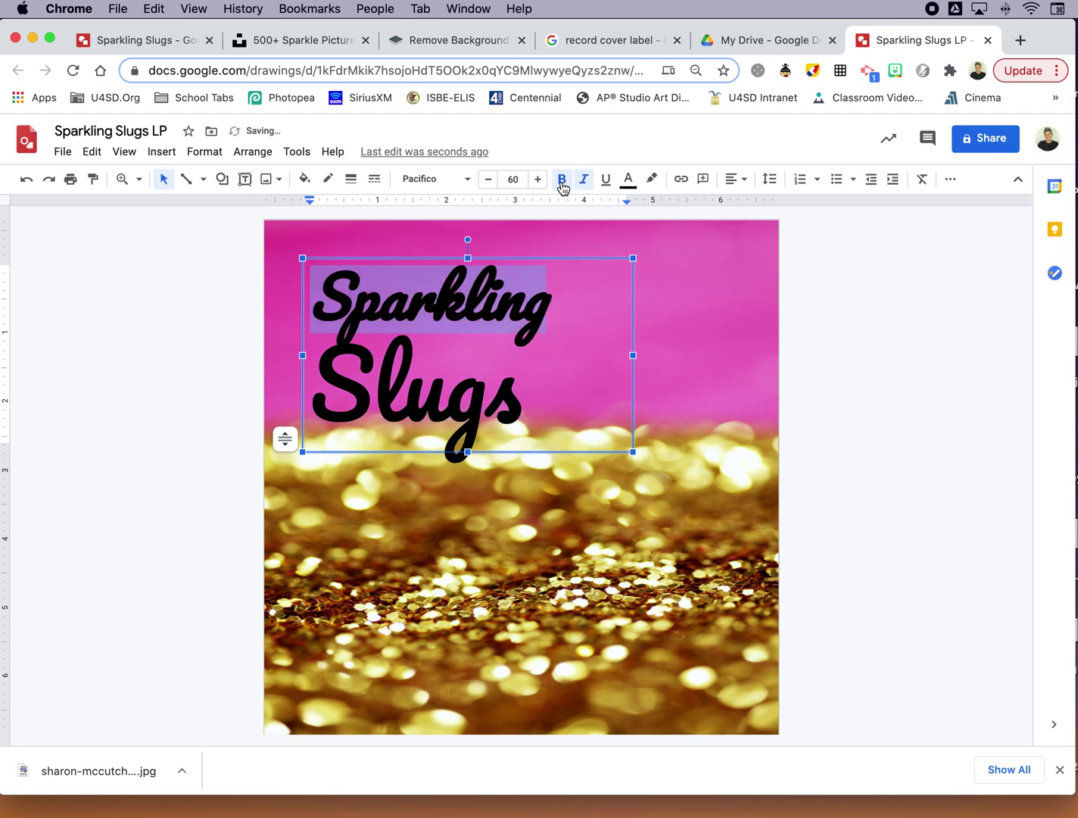
left_click(561, 181)
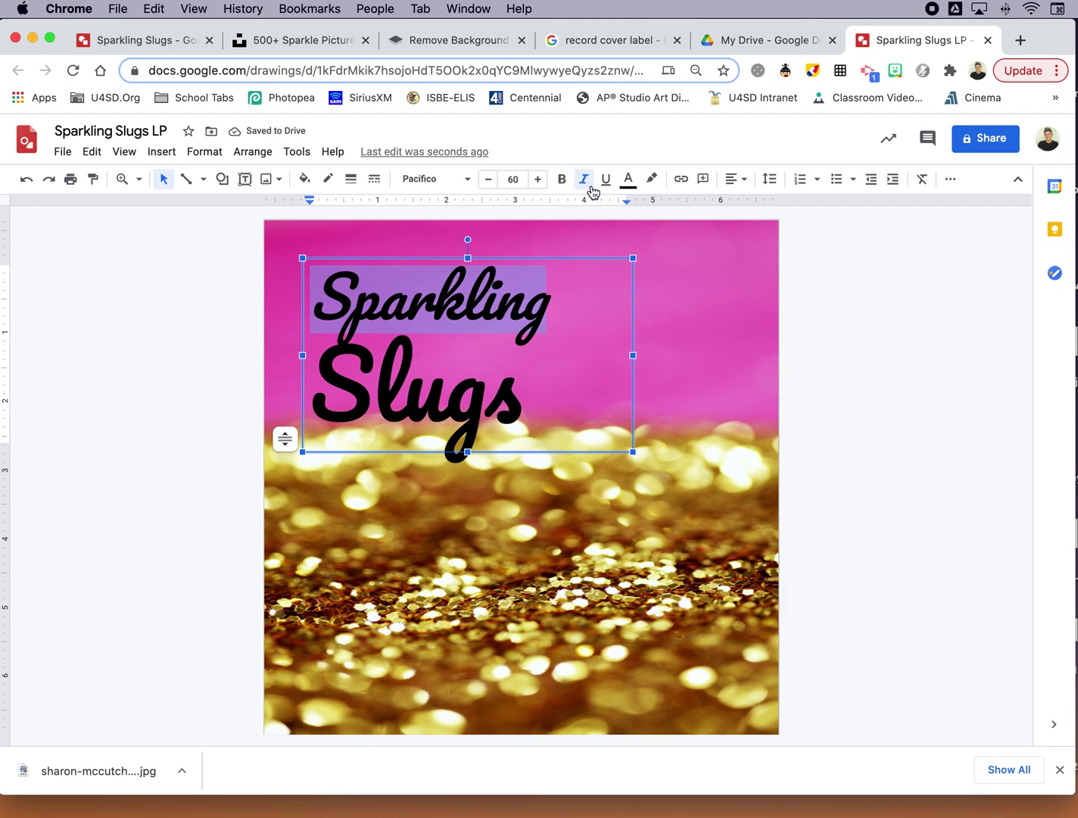
Step: Select both title lines and change their text colour to white
left_click(485, 350)
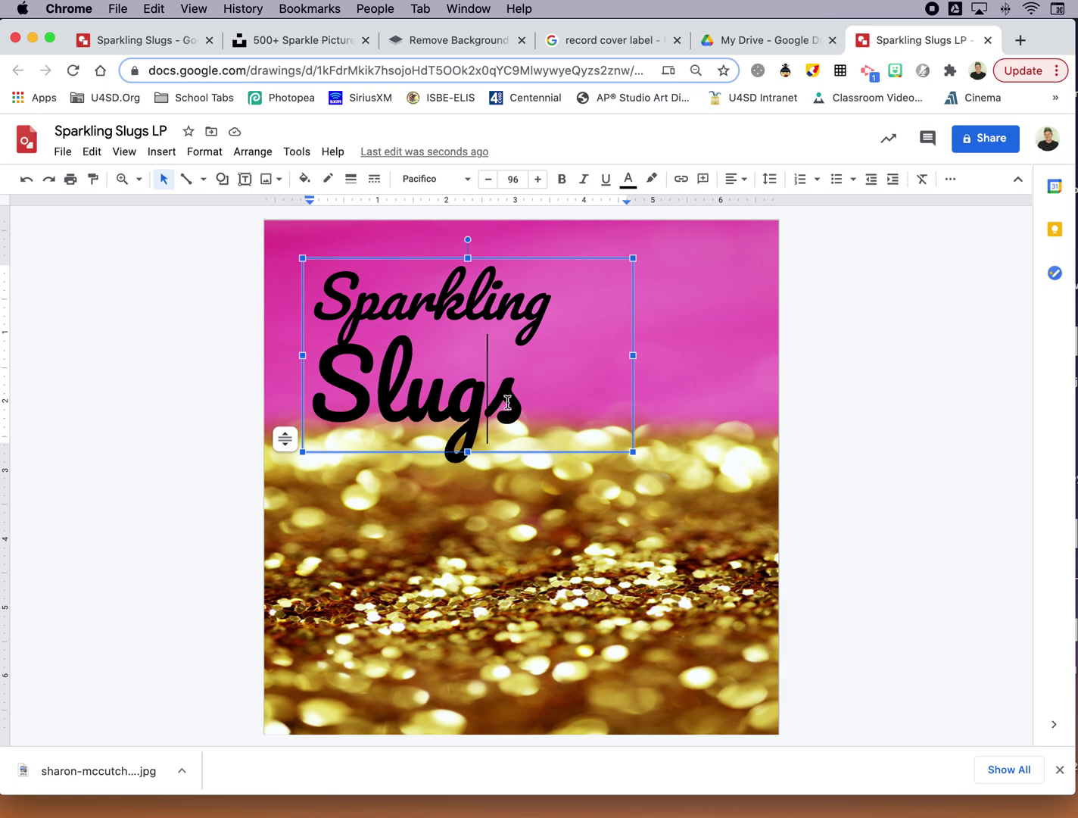
left_click_drag(515, 401, 322, 290)
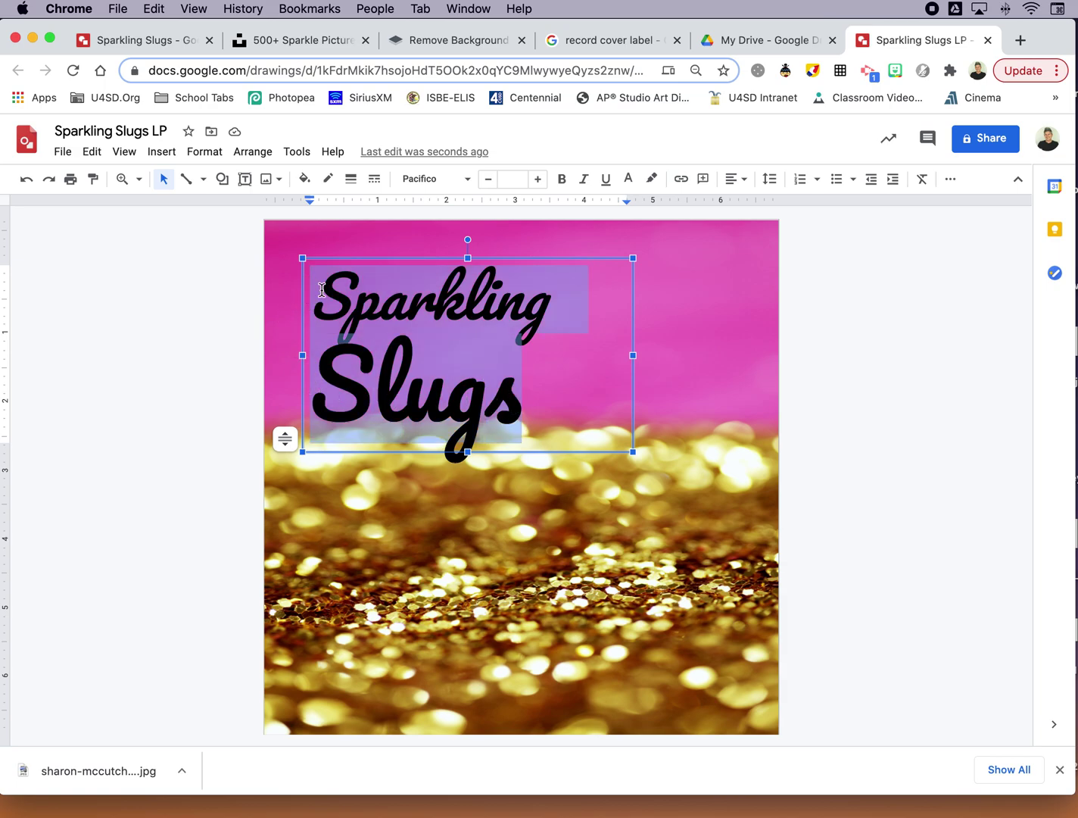
left_click(629, 180)
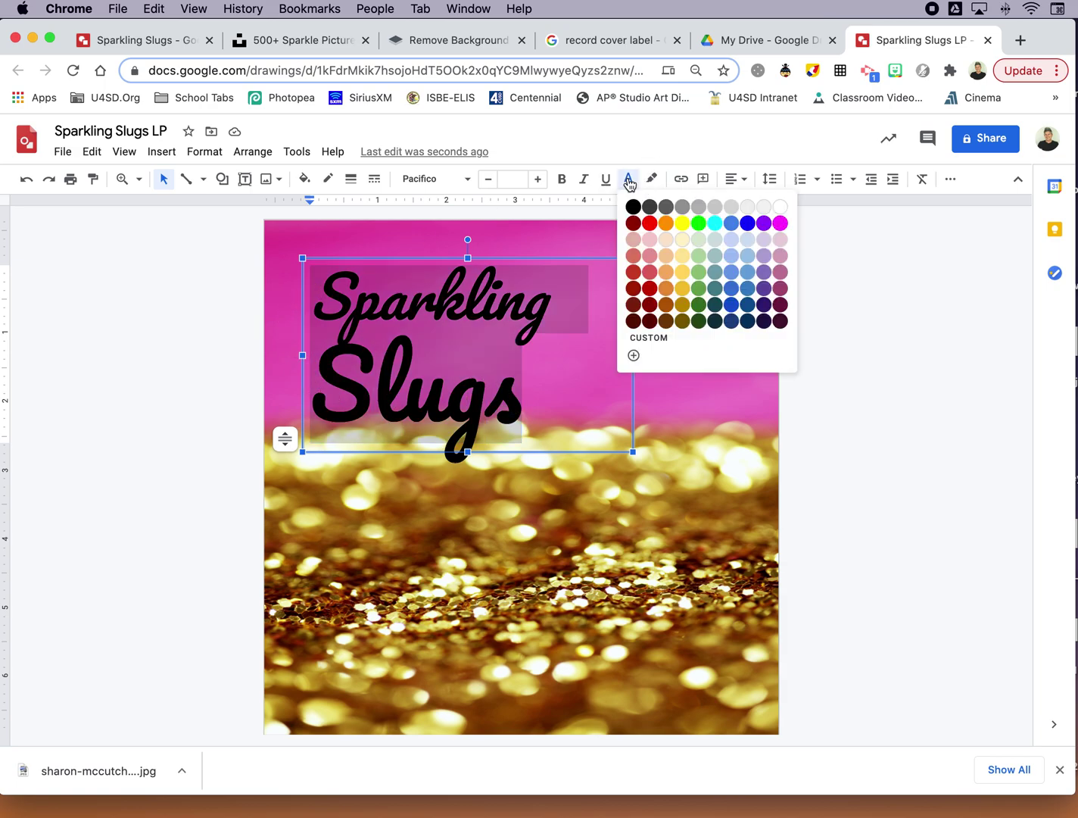
left_click(780, 206)
double_click(578, 385)
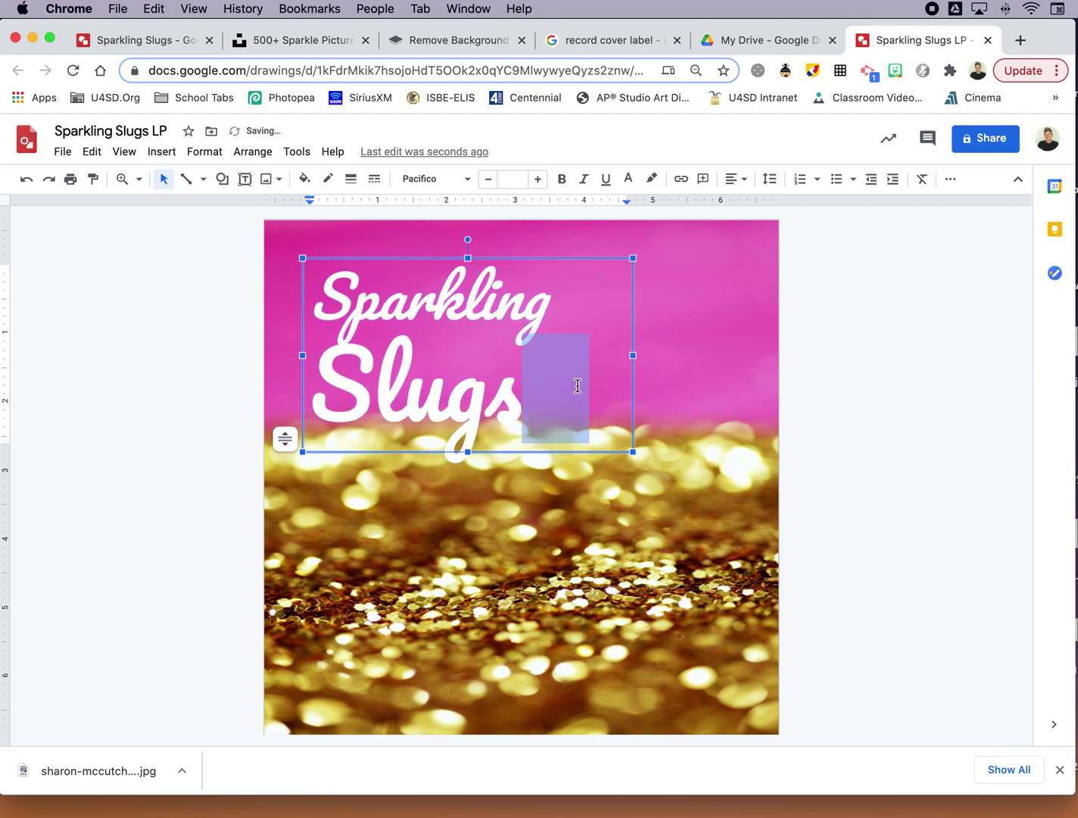
left_click(609, 460)
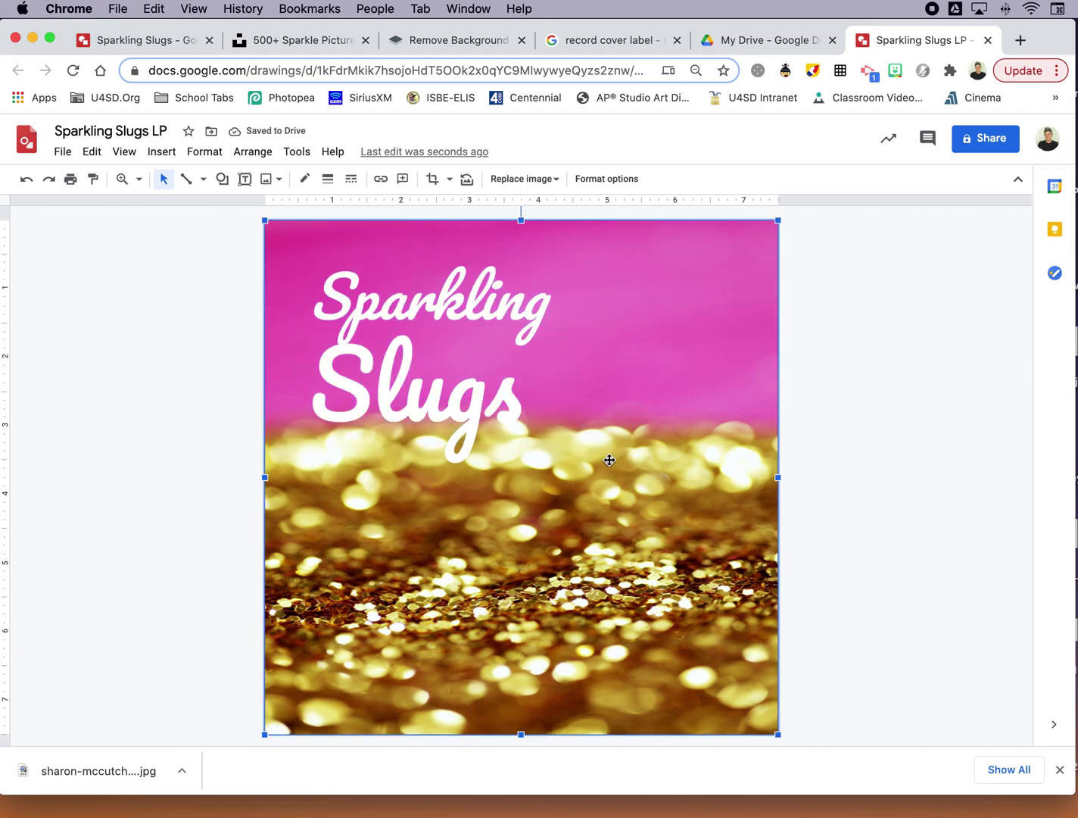
left_click(446, 345)
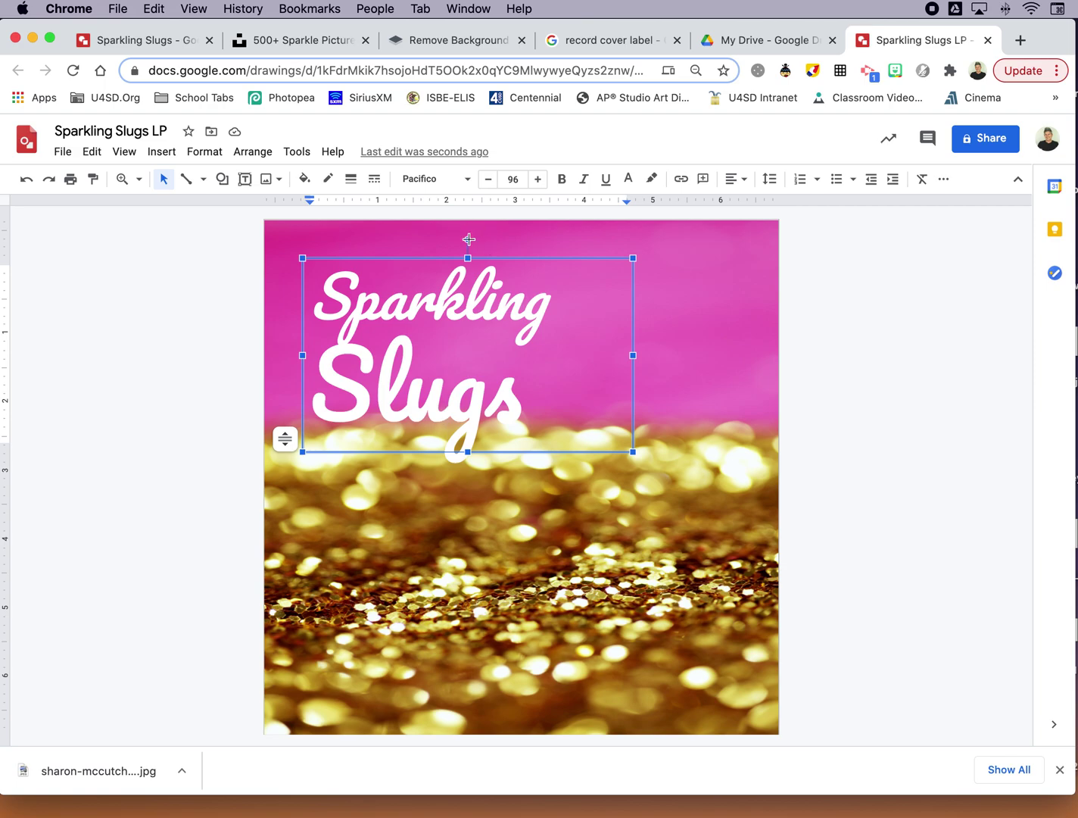
Step: Tilt the title box about 8° counter-clockwise
left_click(468, 239)
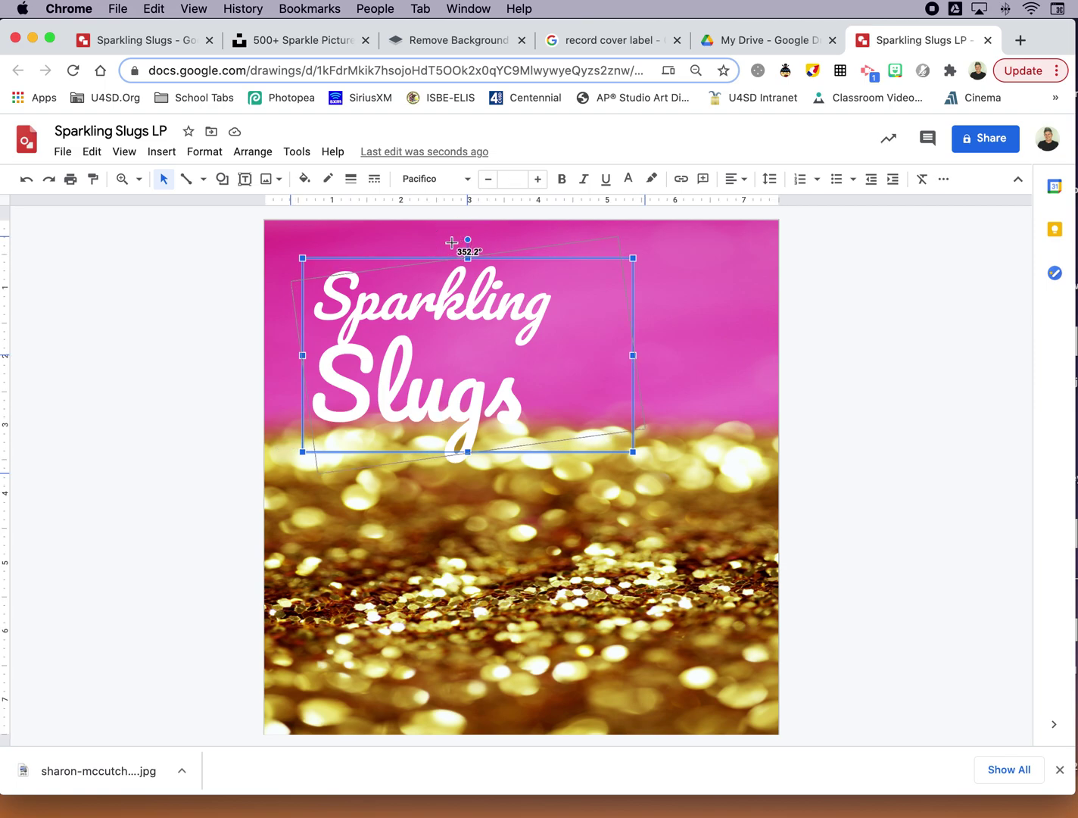
left_click_drag(468, 239, 435, 246)
left_click(415, 300)
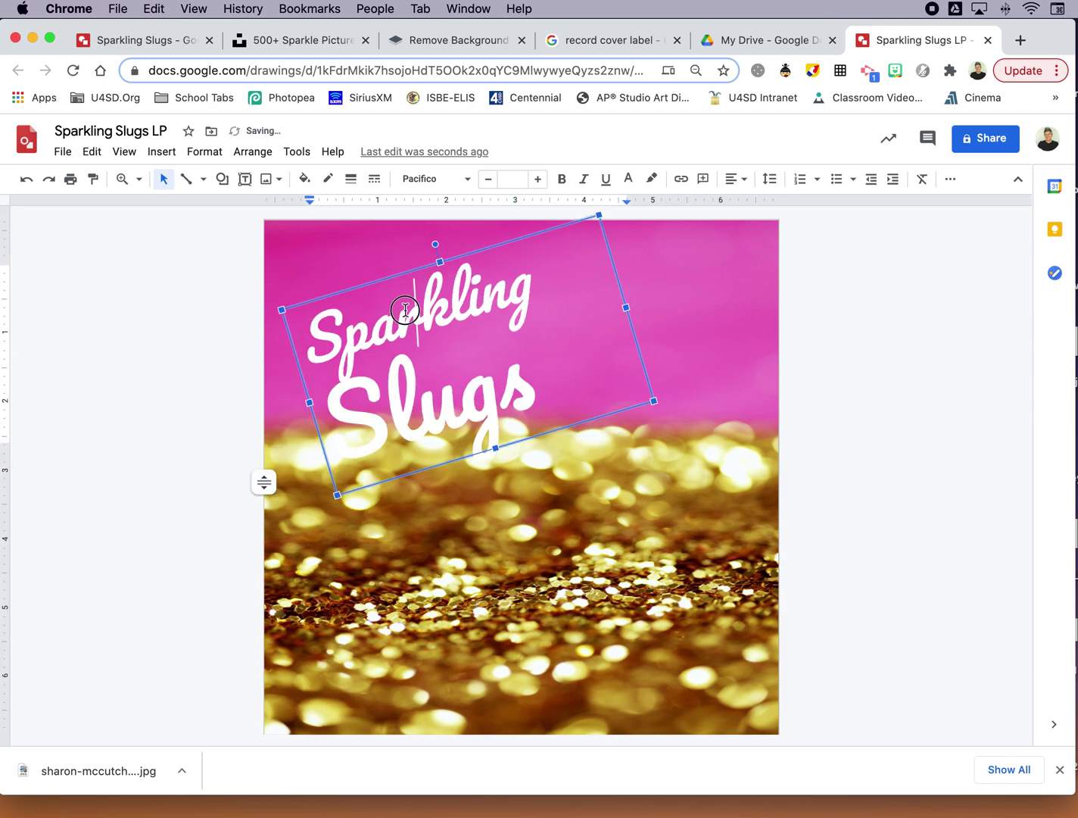
Step: Nudge the tilted title up-left, then switch to the finished Sparkling Slugs example
left_click(400, 273)
left_click_drag(400, 273, 370, 264)
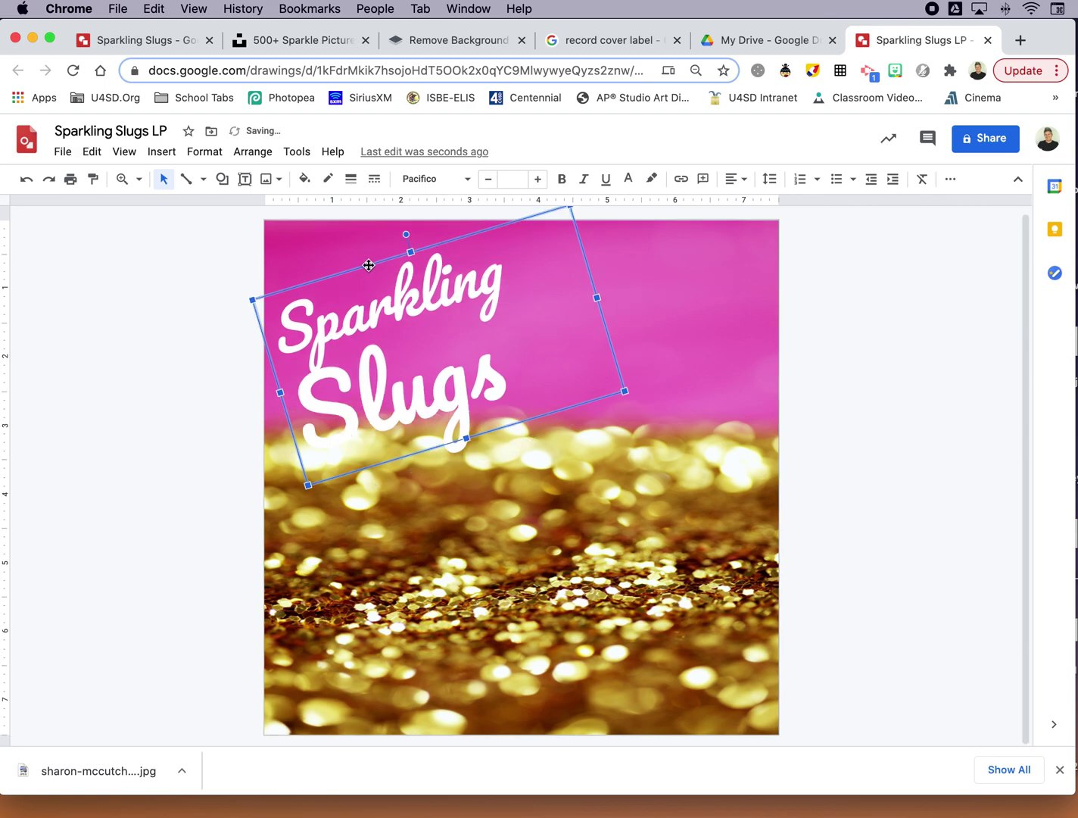
left_click(450, 350)
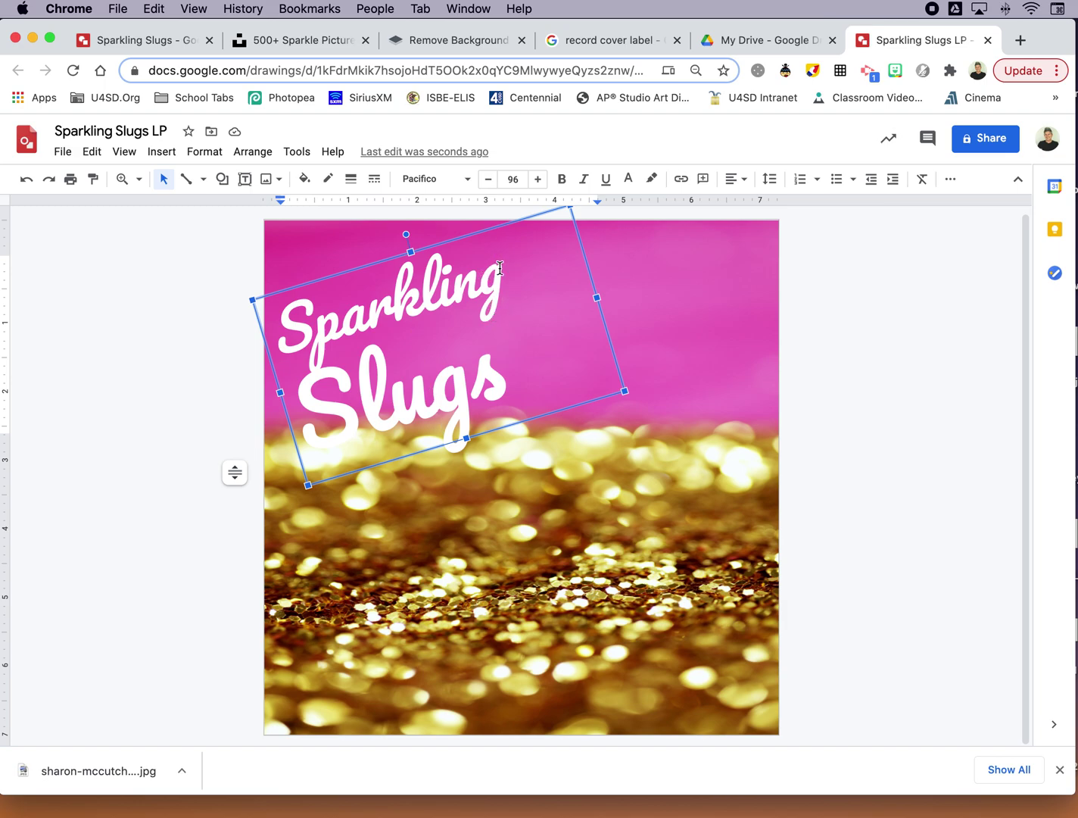
left_click(161, 47)
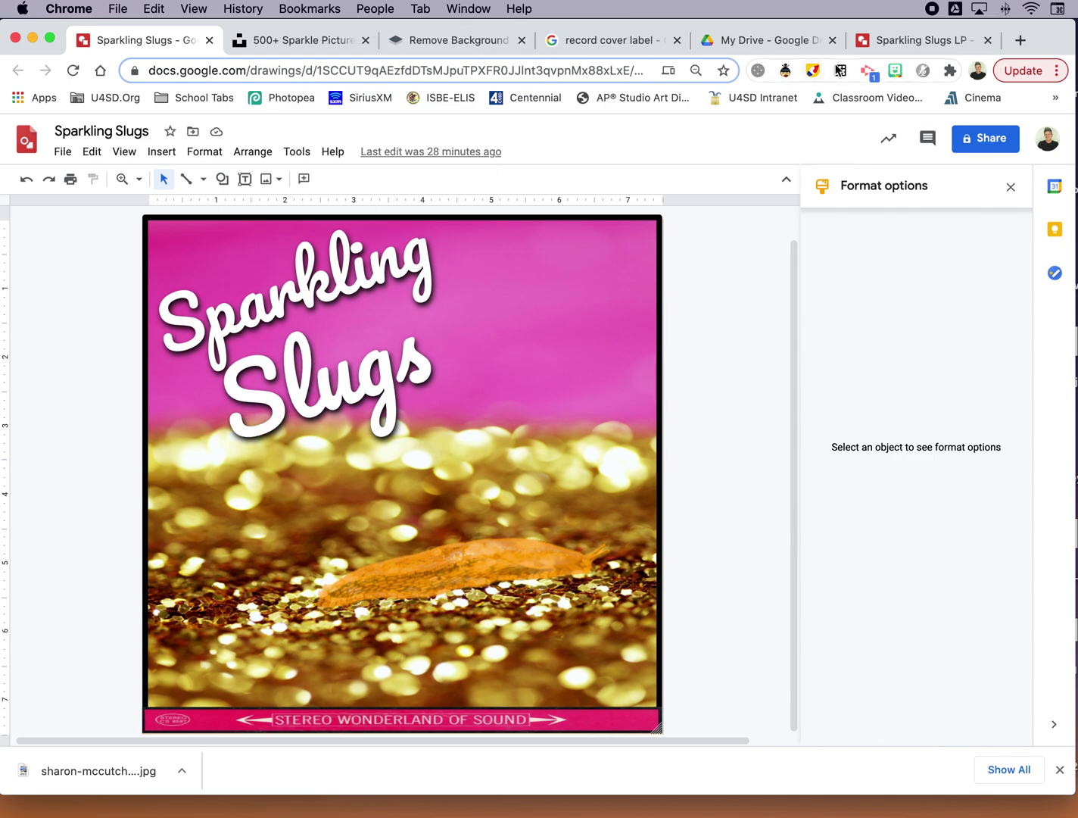
Step: Back in the LP drawing, try centring both title lines, then undo it
left_click(917, 50)
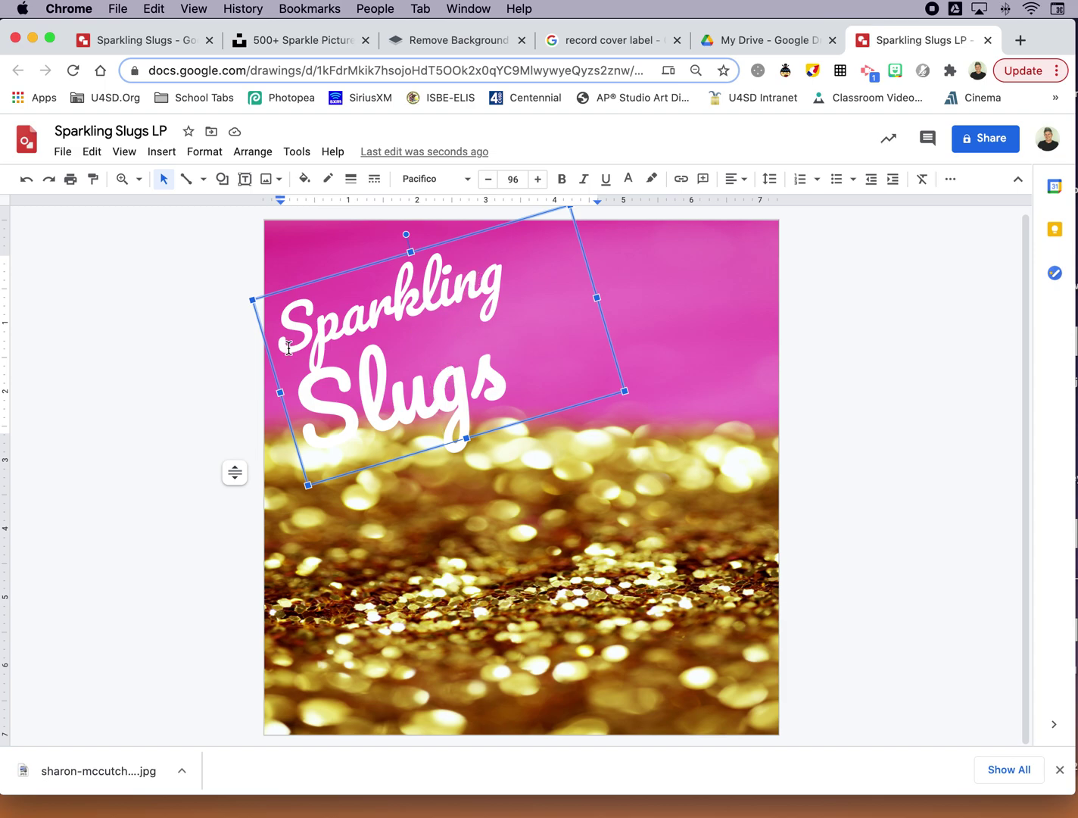
left_click_drag(522, 388, 285, 348)
left_click(734, 180)
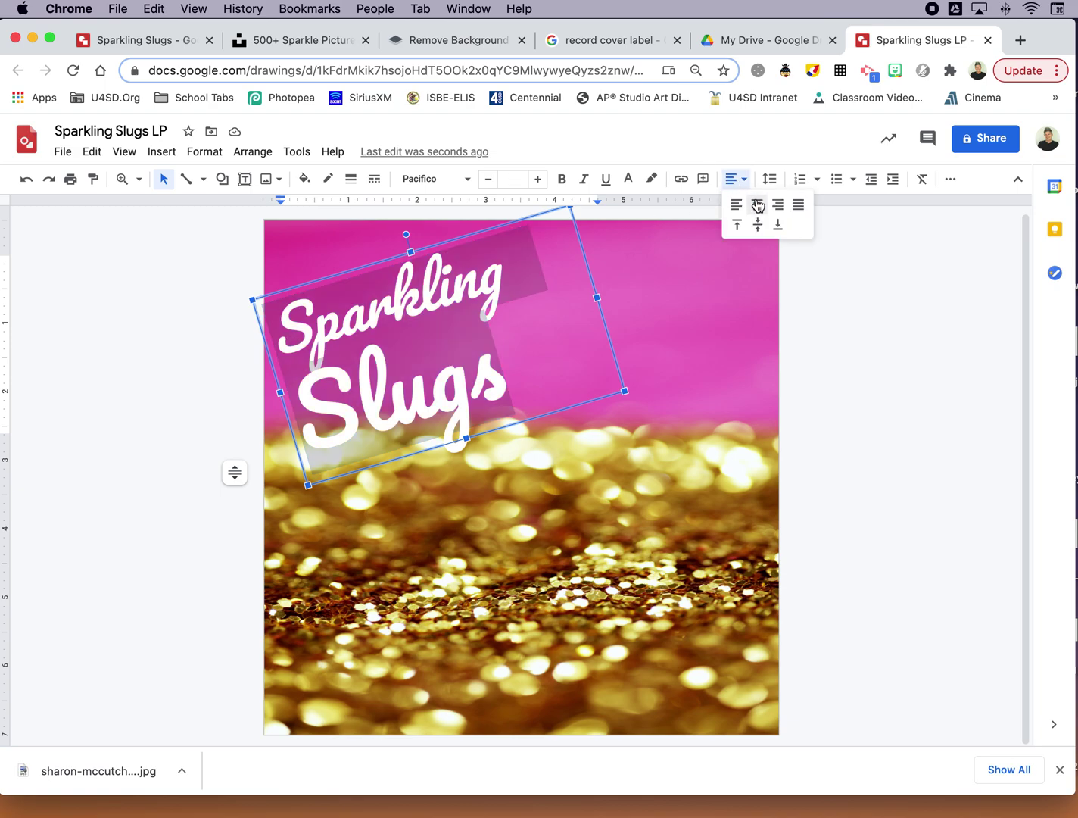
left_click(756, 201)
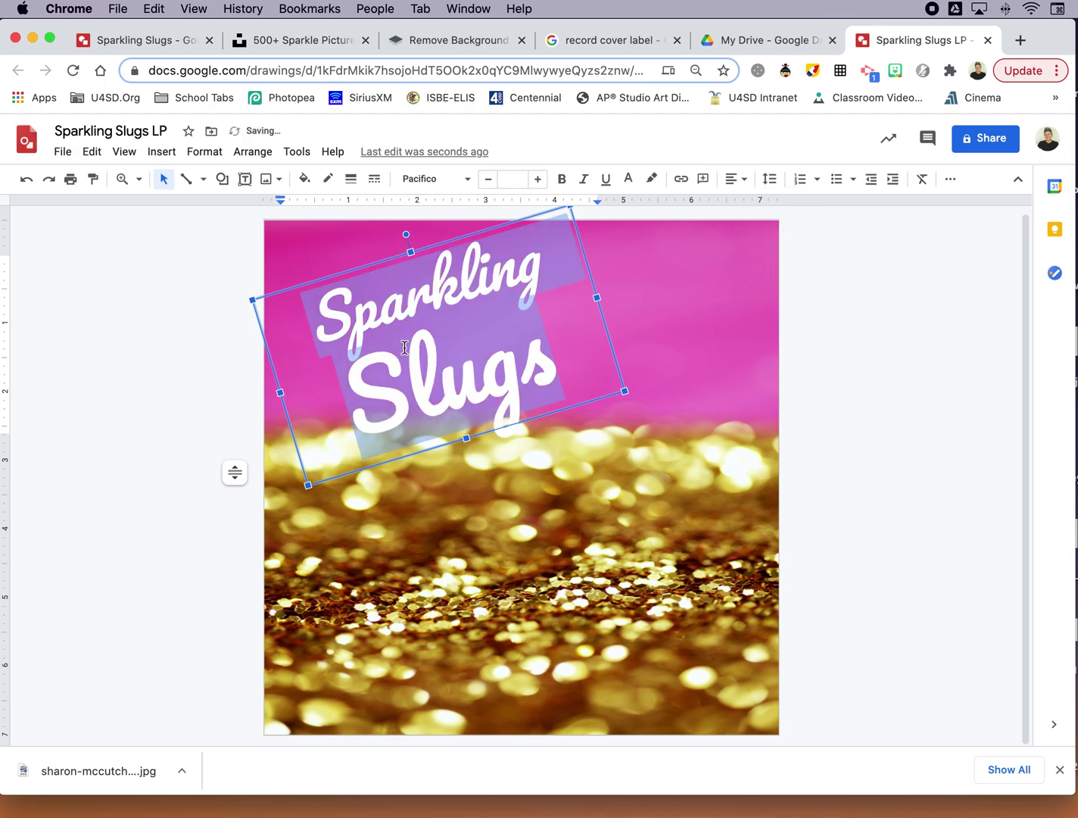
key("super+z")
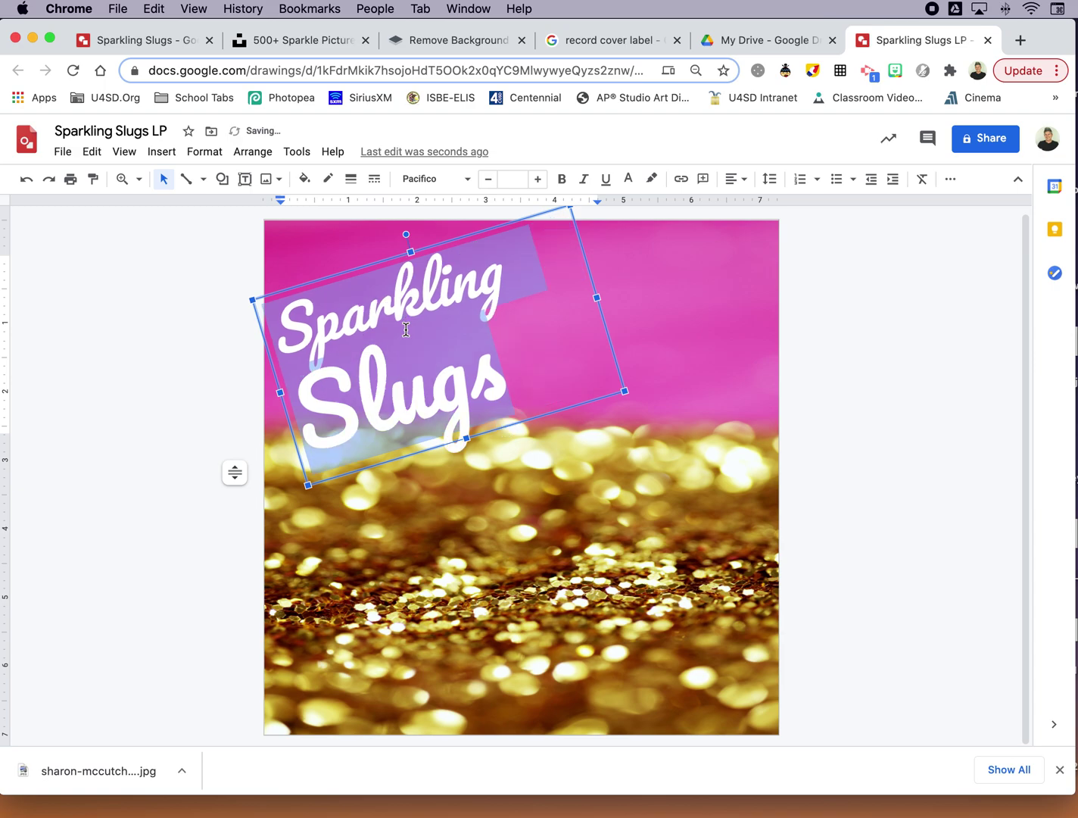
Step: Centre only the word 'Slugs' on the title's second line
left_click(382, 402)
double_click(312, 397)
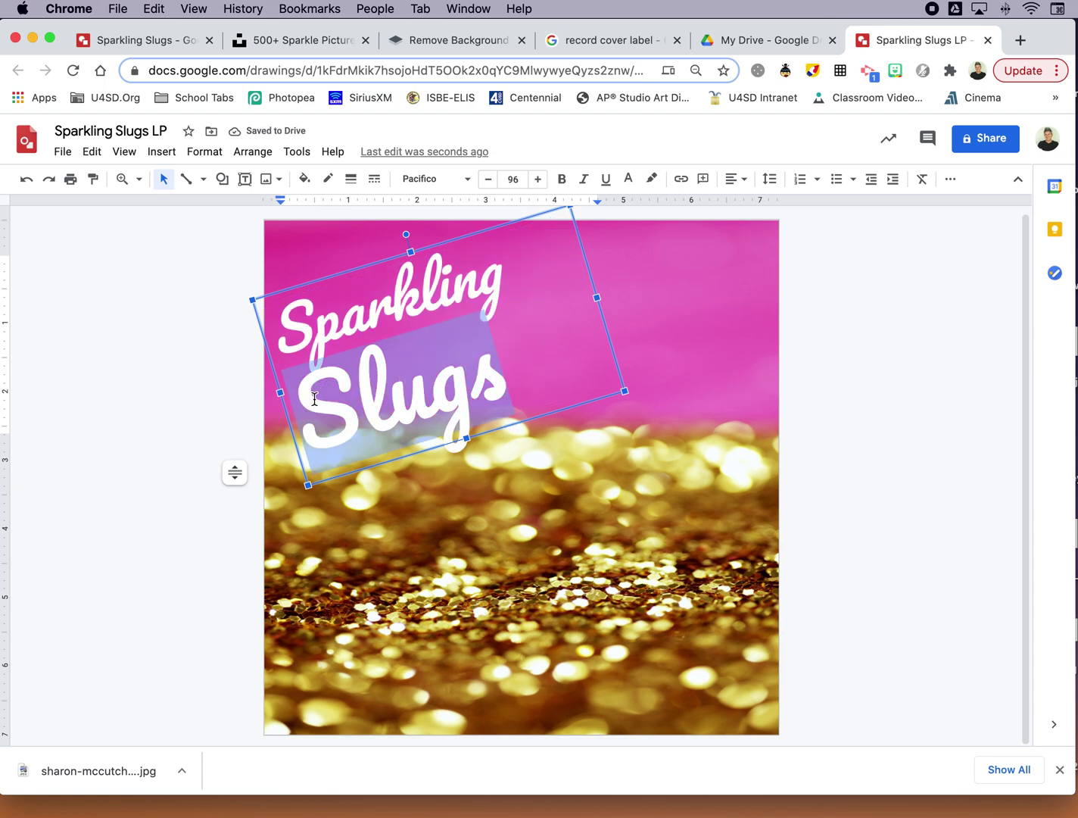
left_click(733, 181)
left_click(756, 202)
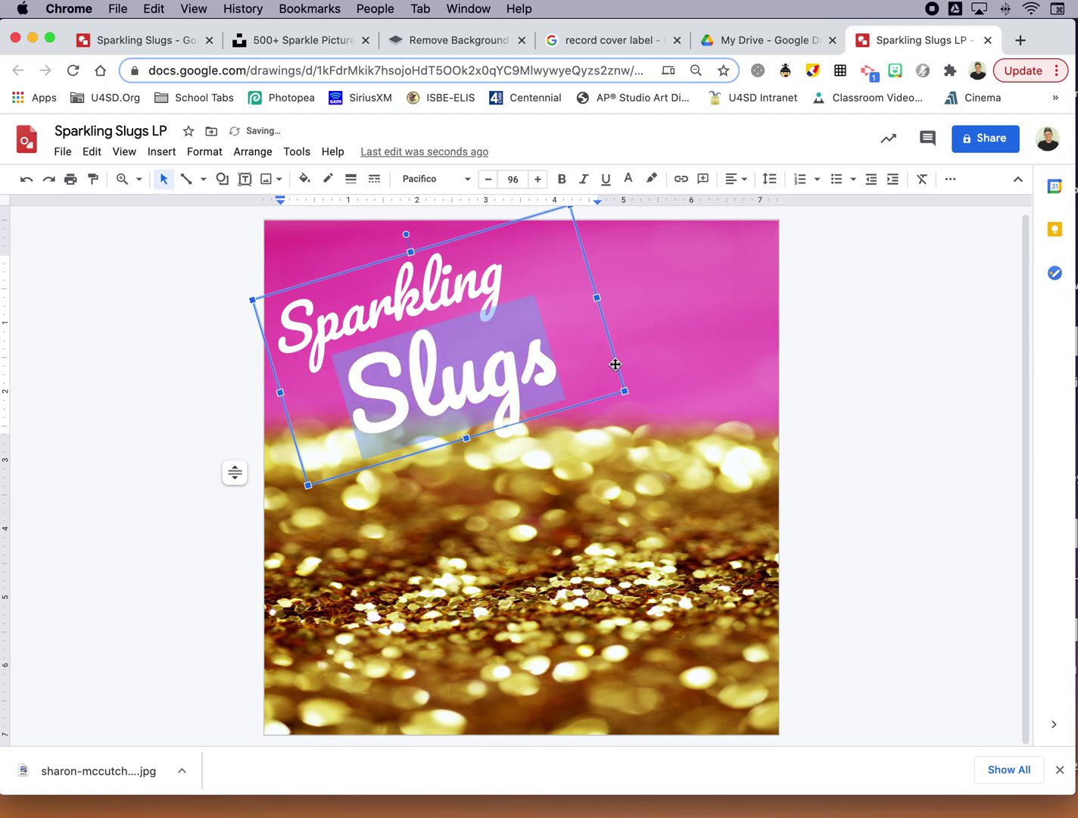
left_click(656, 360)
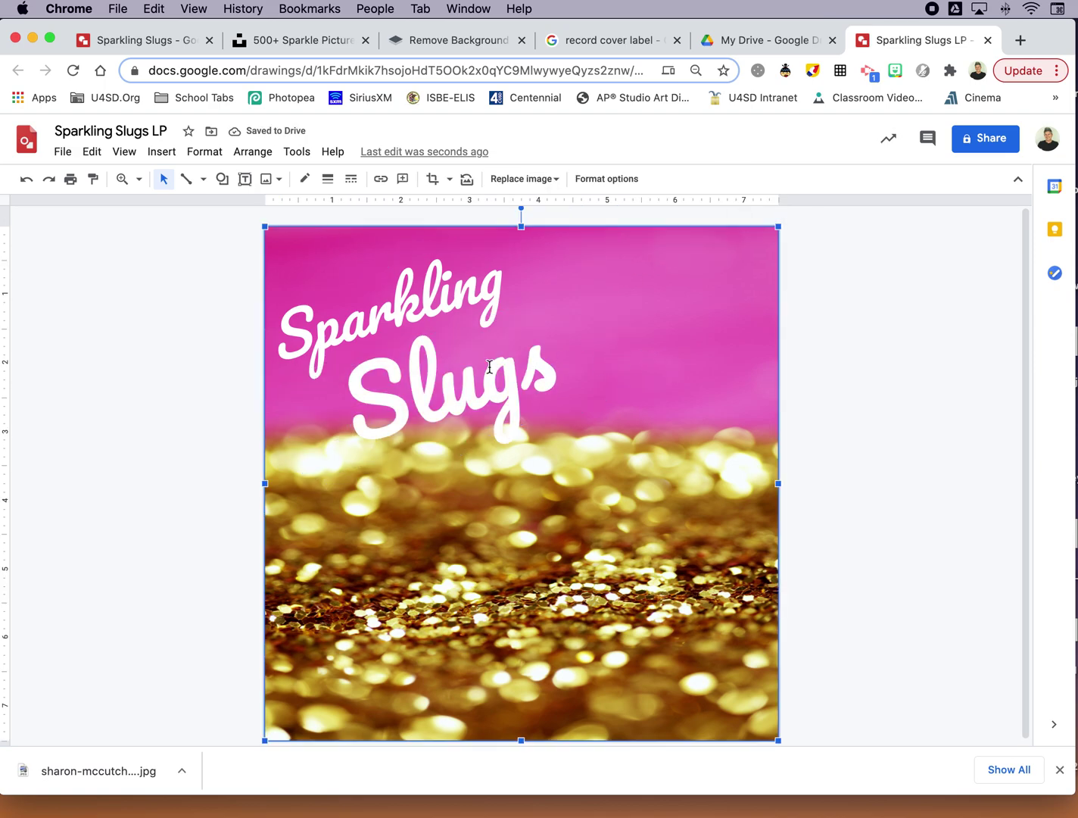
left_click(462, 386)
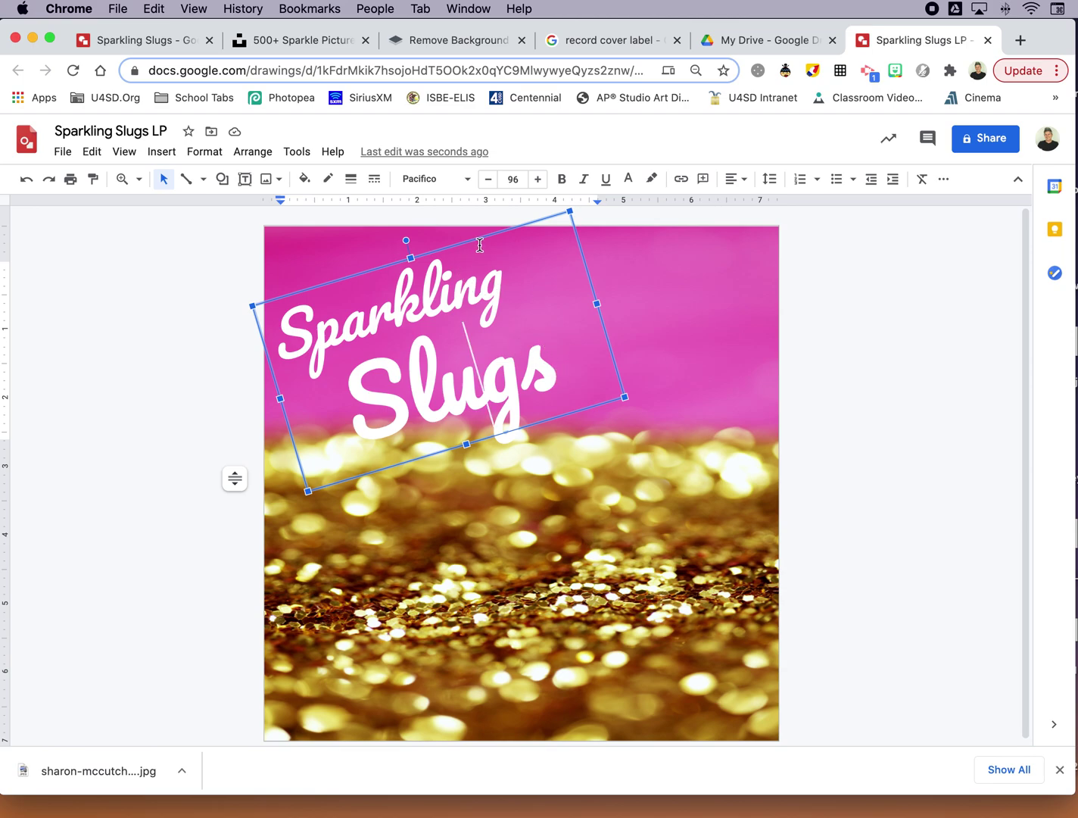
Step: Open Format options for the tilted Sparkling Slugs title box from the More menu
left_click(945, 185)
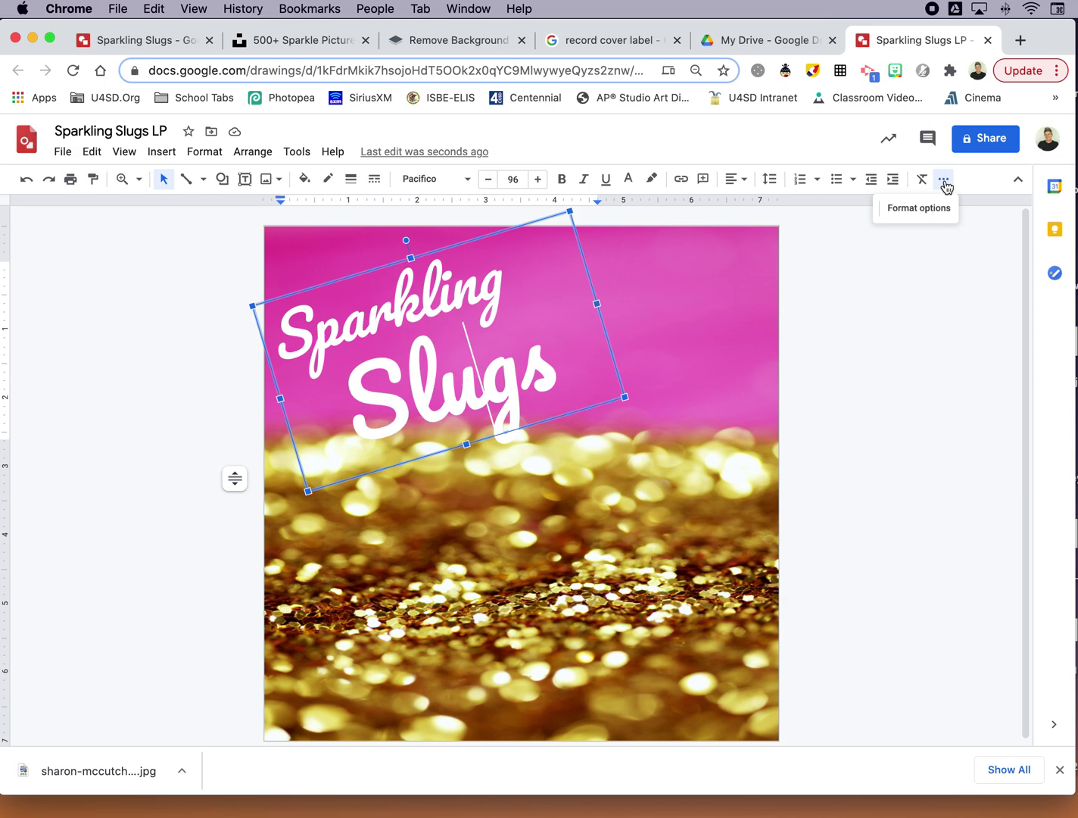
left_click(670, 359)
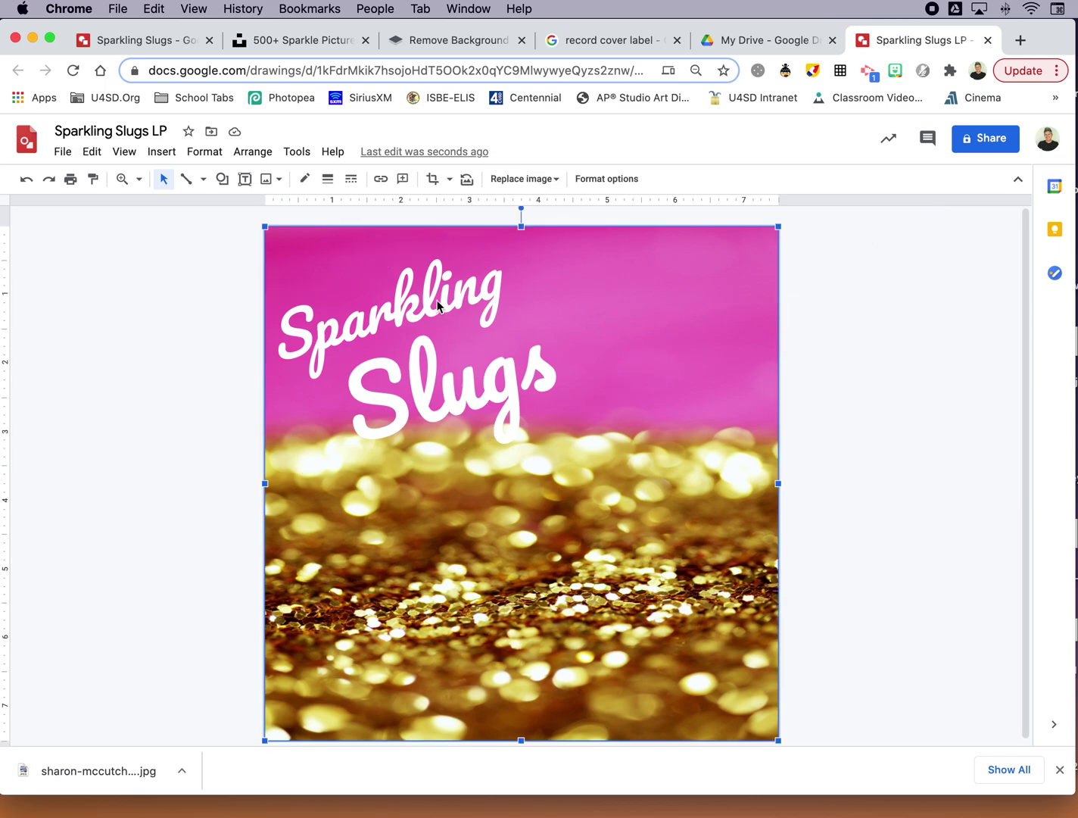
left_click(415, 307)
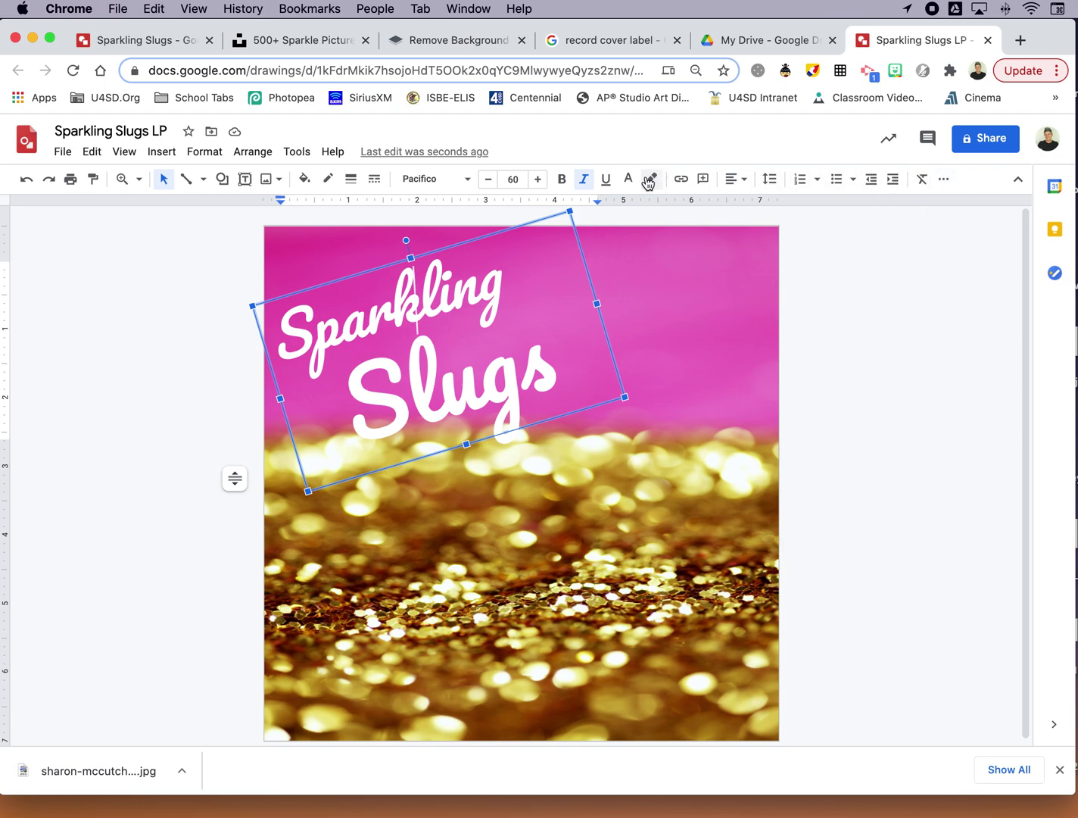
left_click(946, 180)
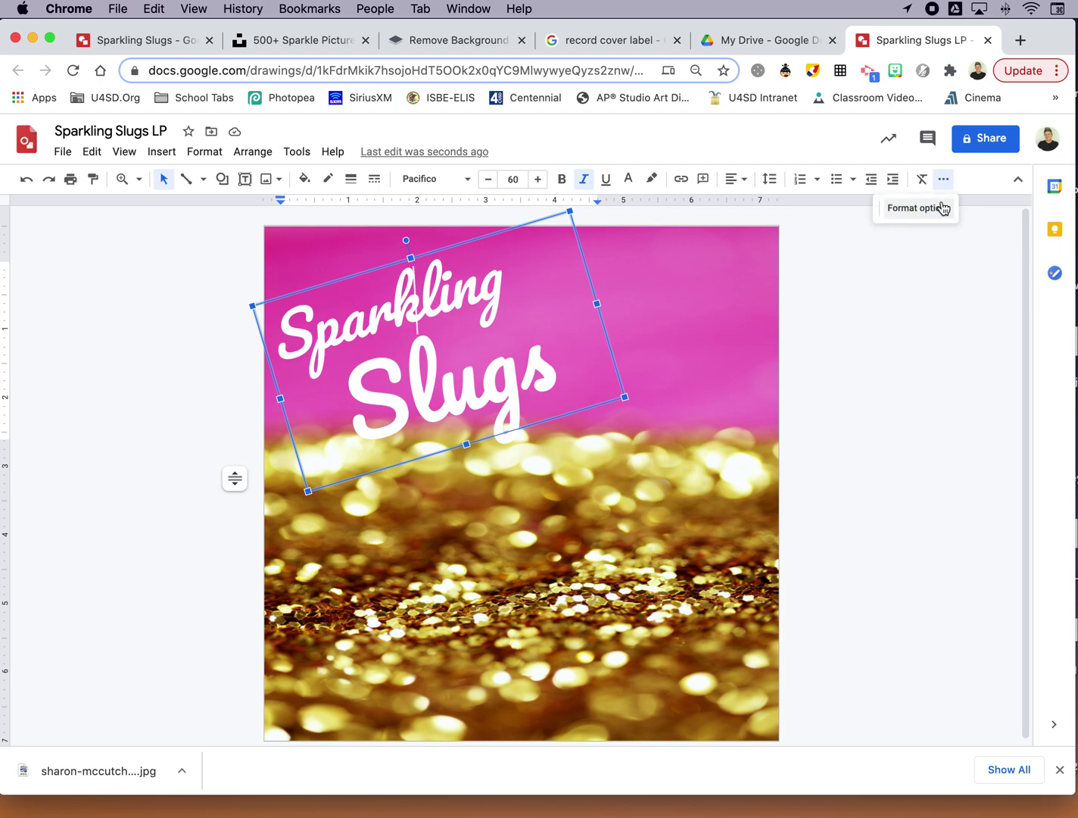
left_click(937, 212)
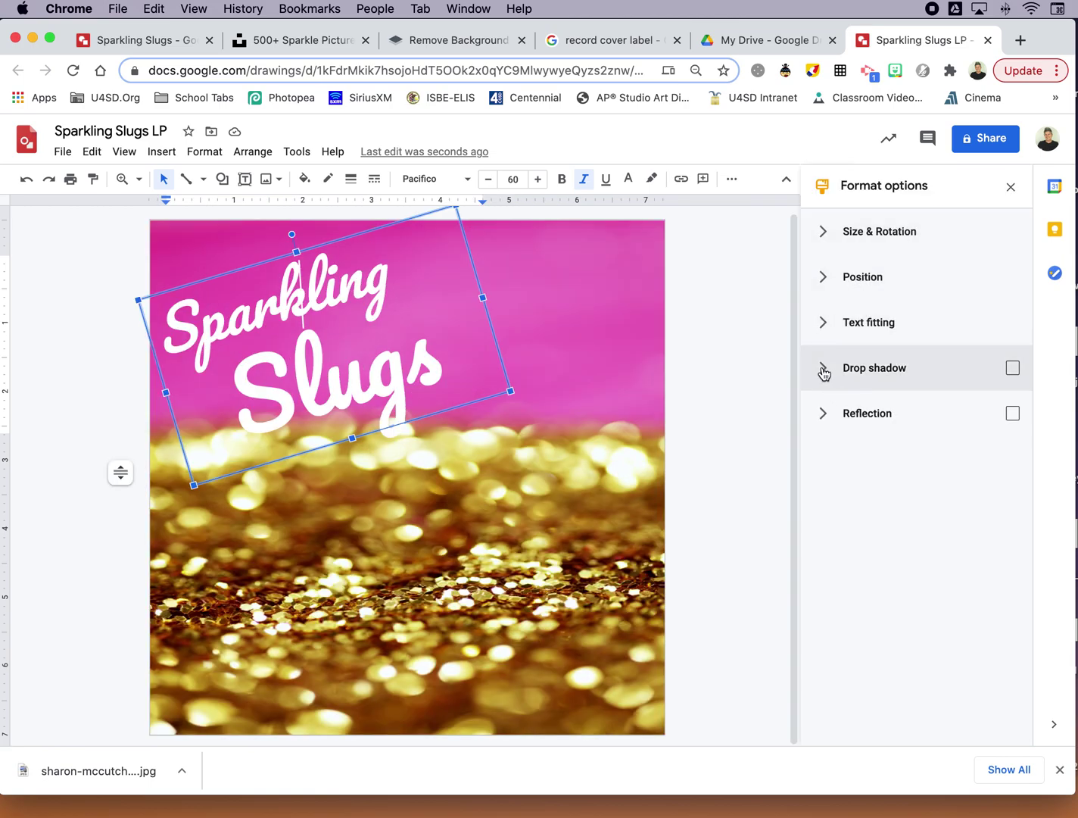
Step: Turn on a drop shadow for the title and expand its settings
left_click(1013, 369)
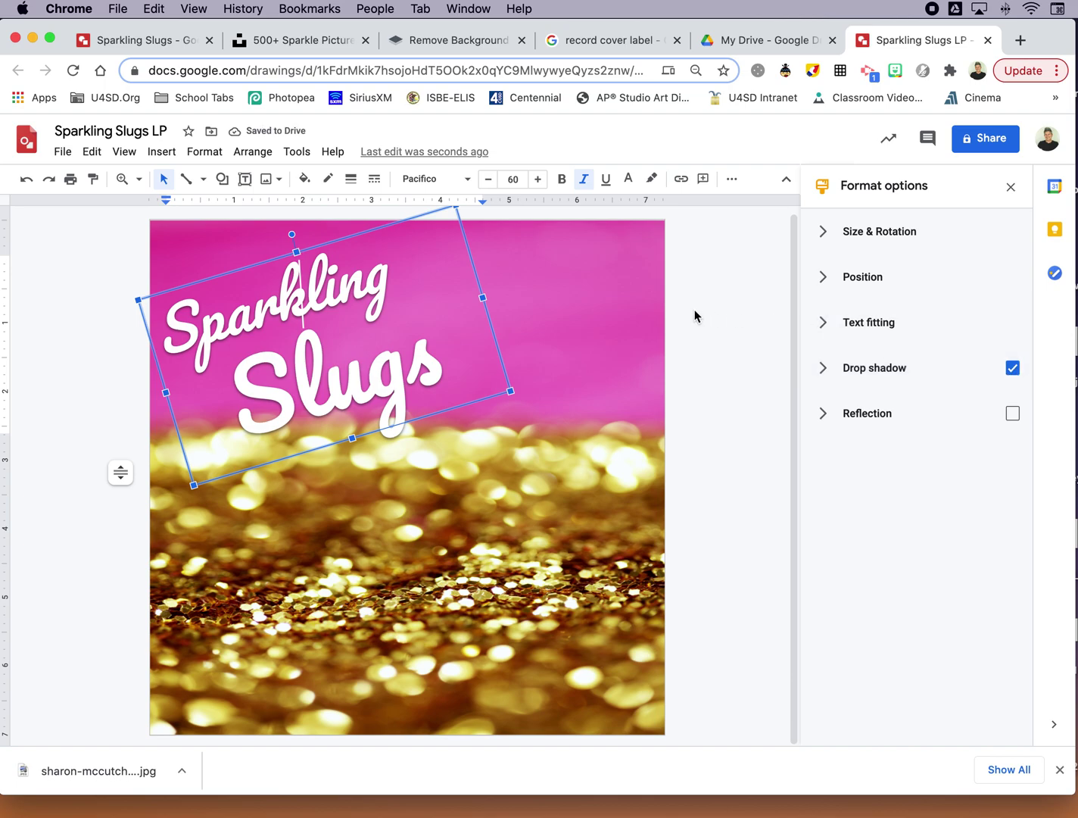
left_click(1014, 369)
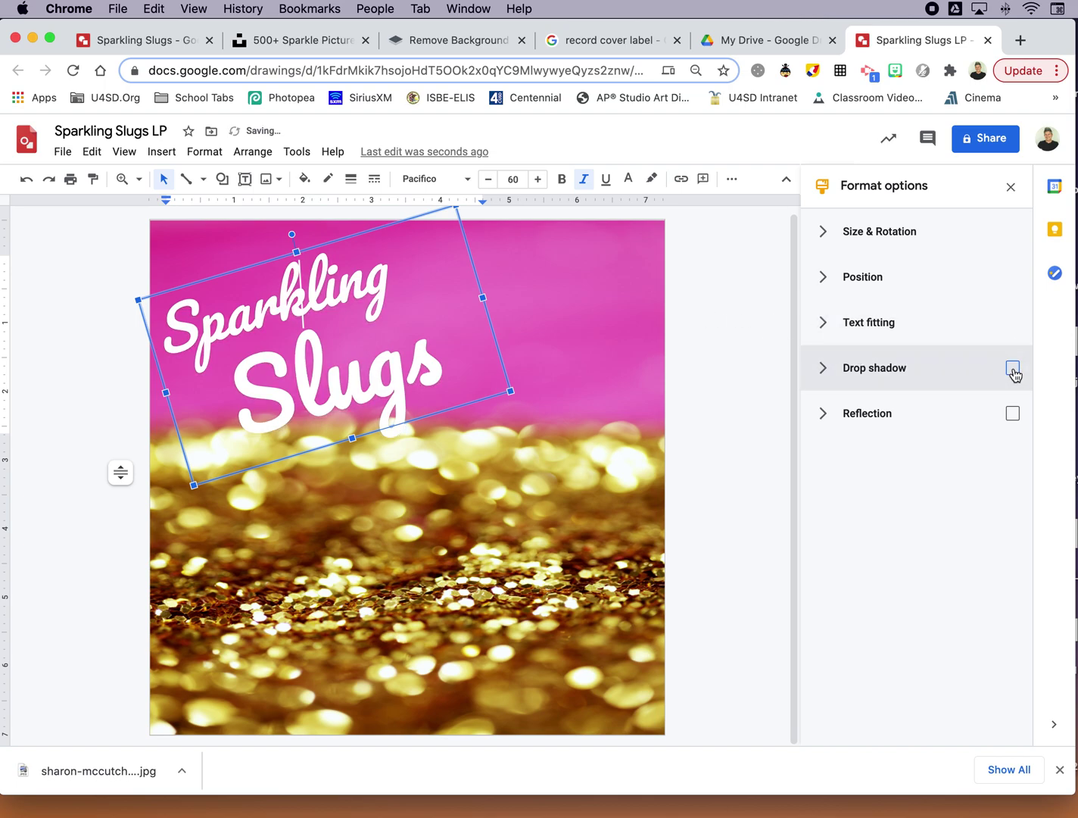
left_click(1013, 369)
left_click(1013, 369)
left_click(1013, 369)
left_click(827, 370)
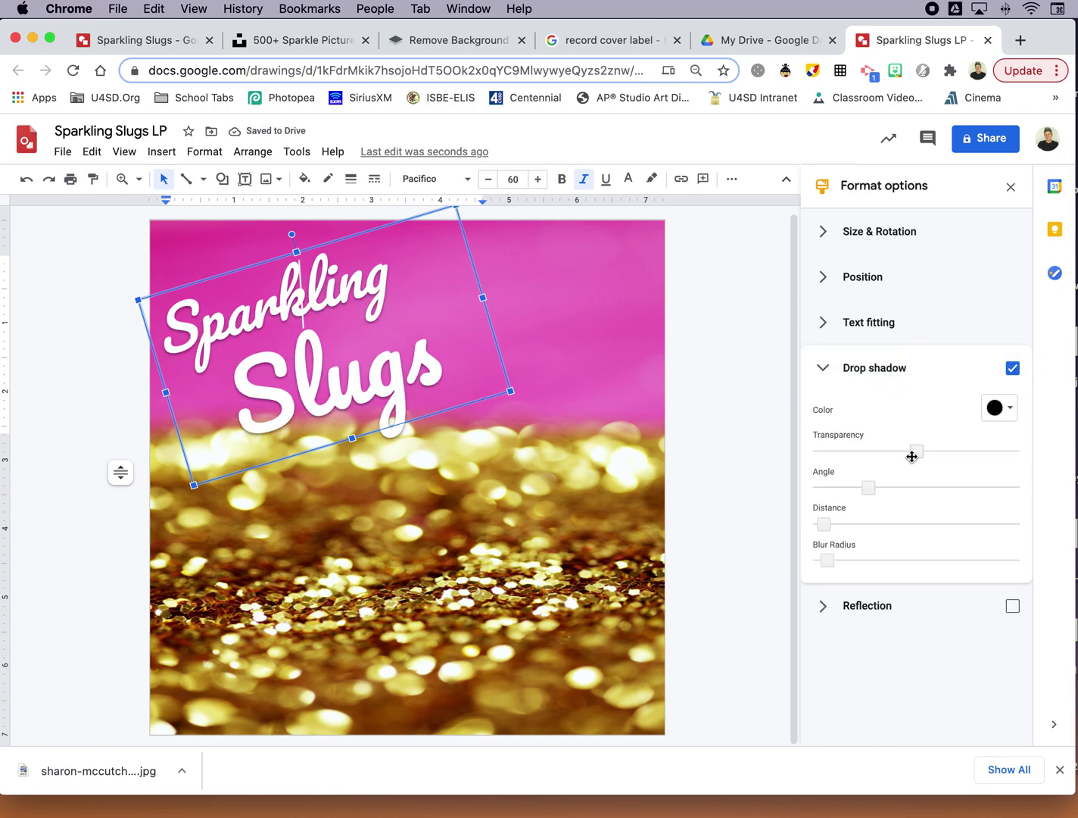
Step: Set shadow transparency to 0, angle 124°, distance 27, and adjust the blur
left_click_drag(916, 451, 808, 455)
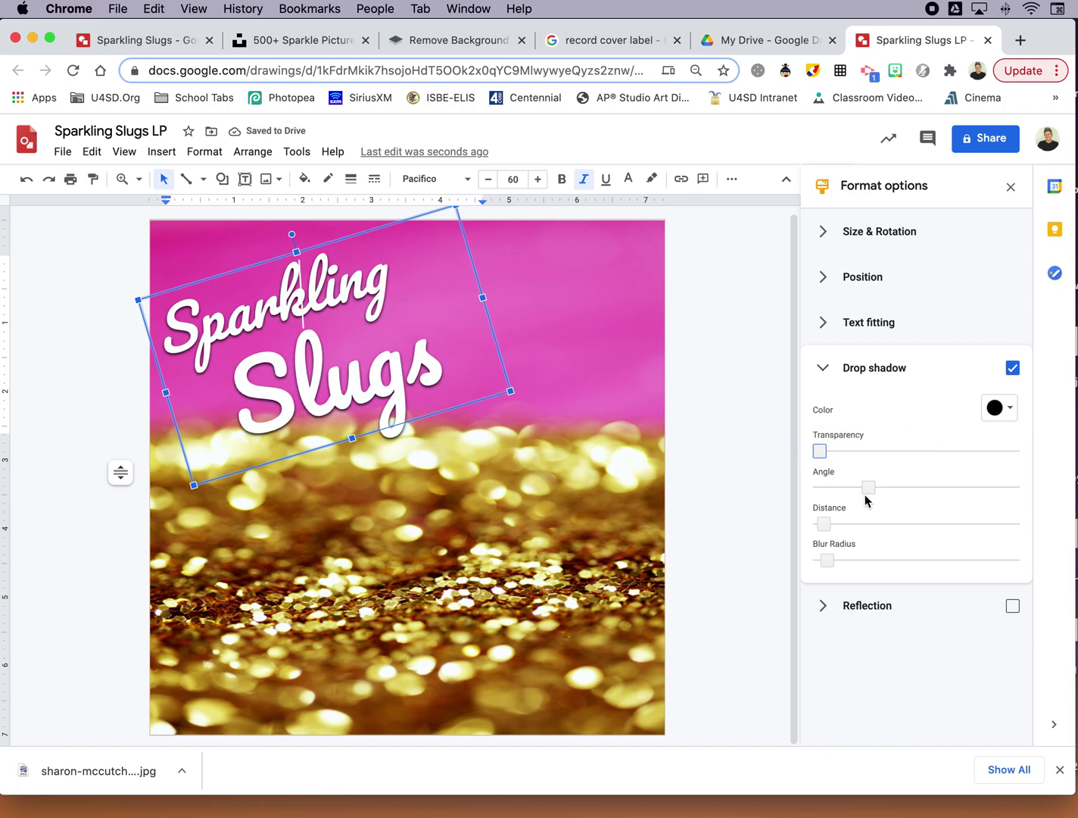
left_click_drag(868, 490, 879, 489)
left_click_drag(827, 520, 832, 560)
left_click(830, 564)
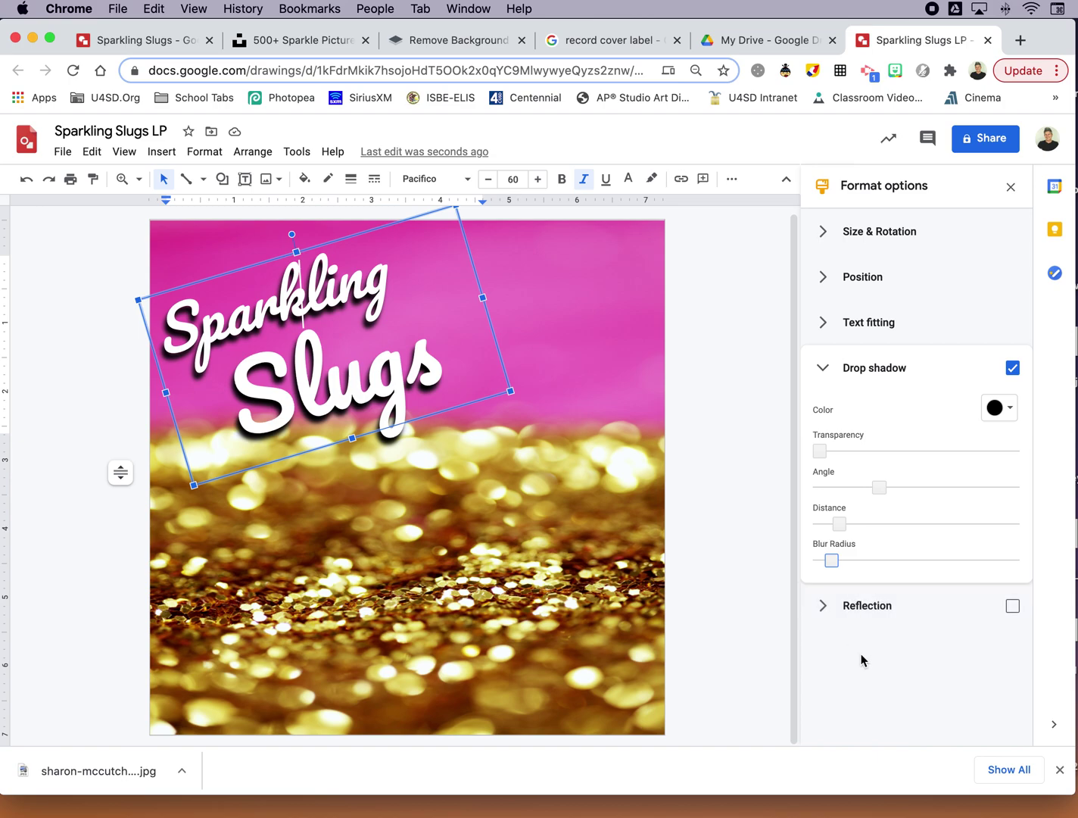
left_click(826, 607)
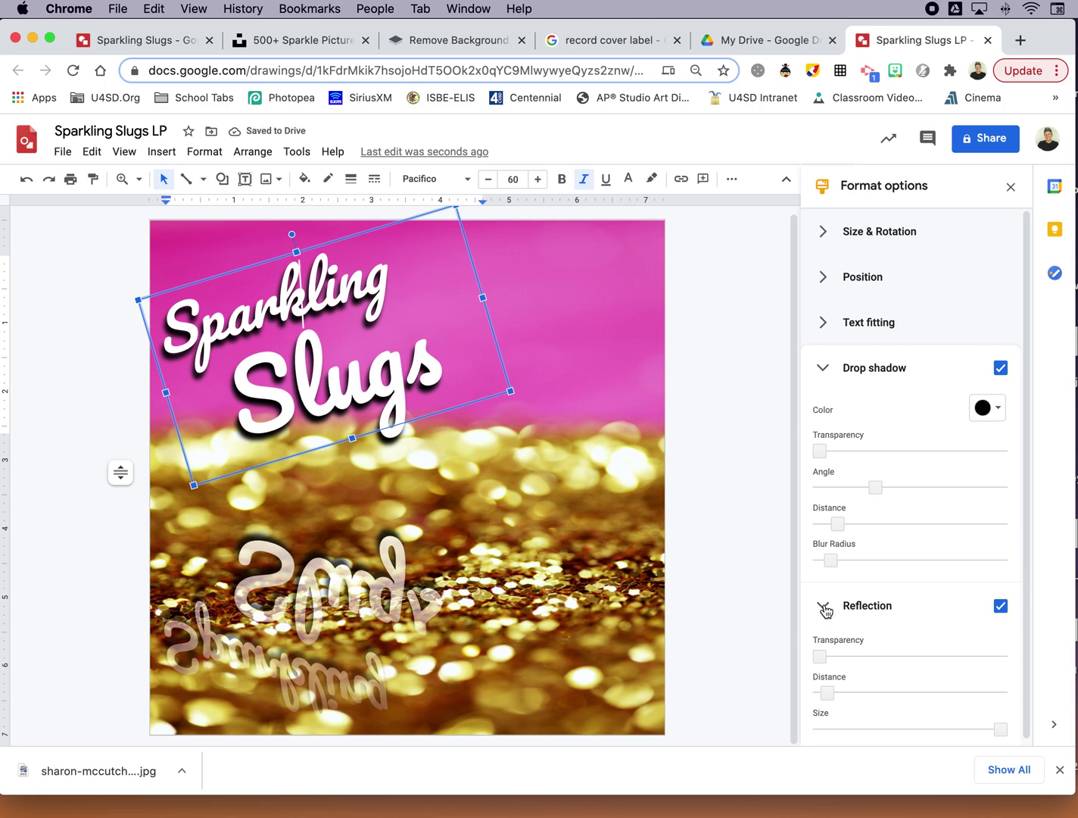
scroll(849, 656, "down", 1)
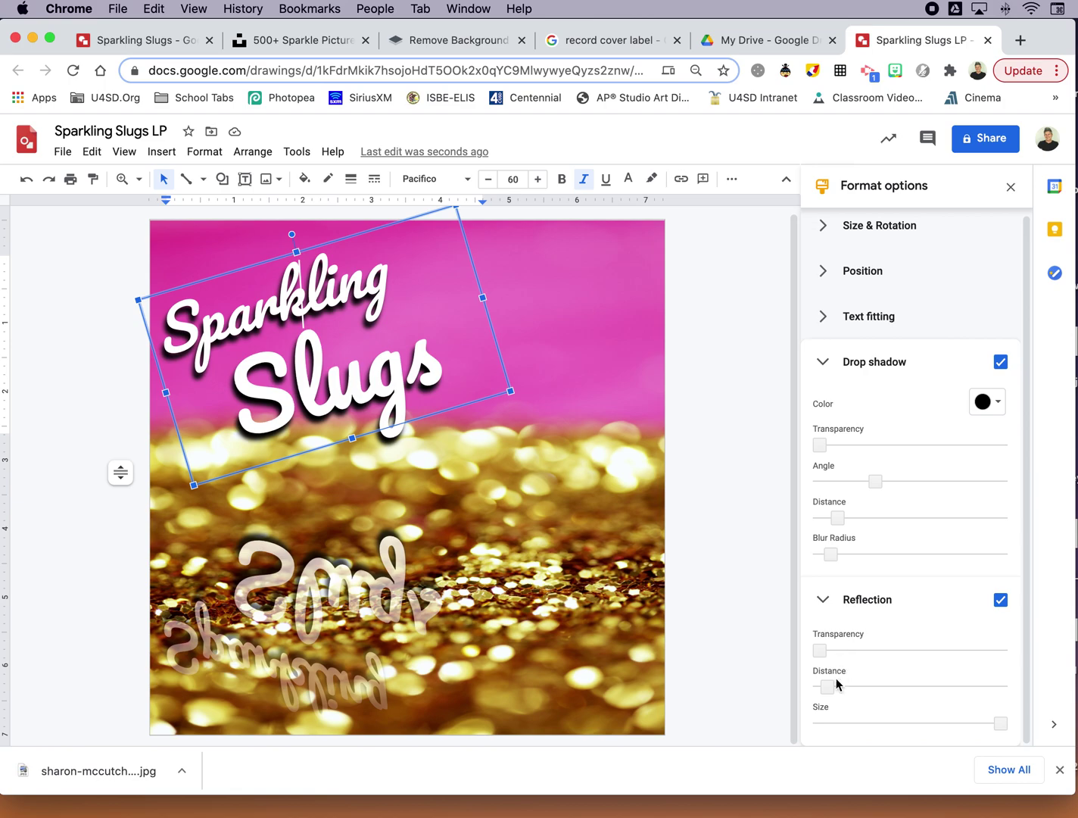
left_click(821, 604)
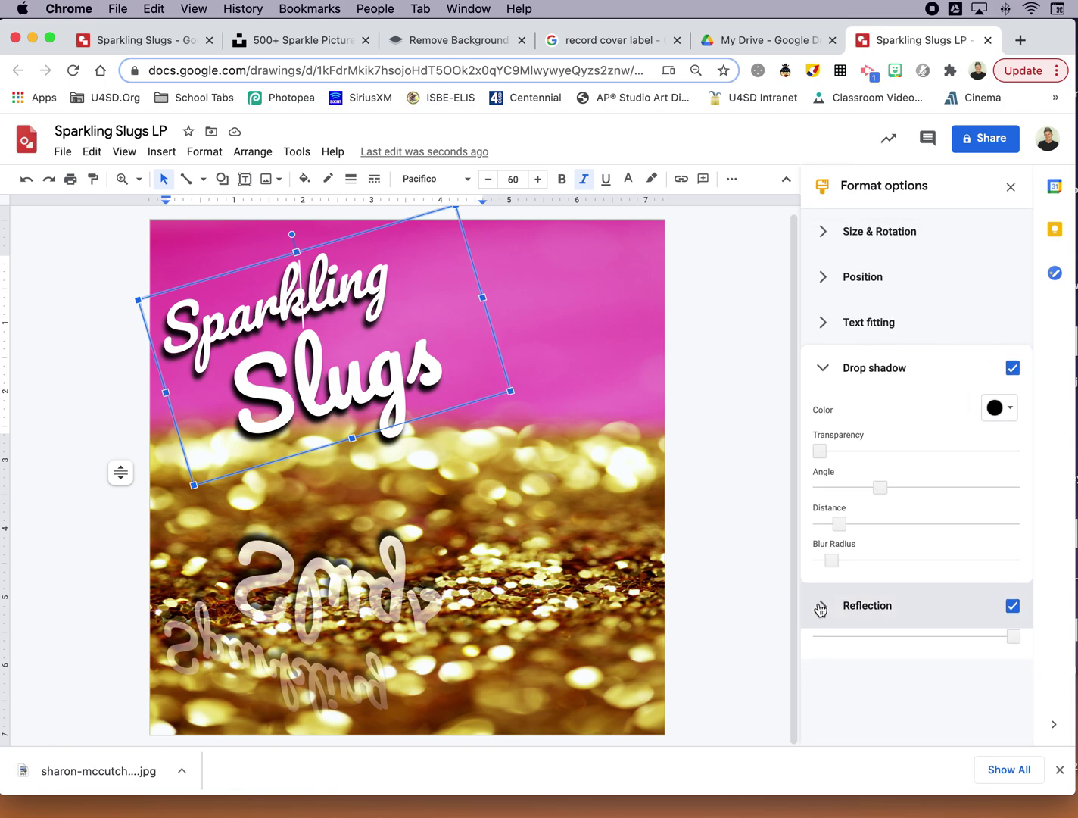
left_click(1013, 606)
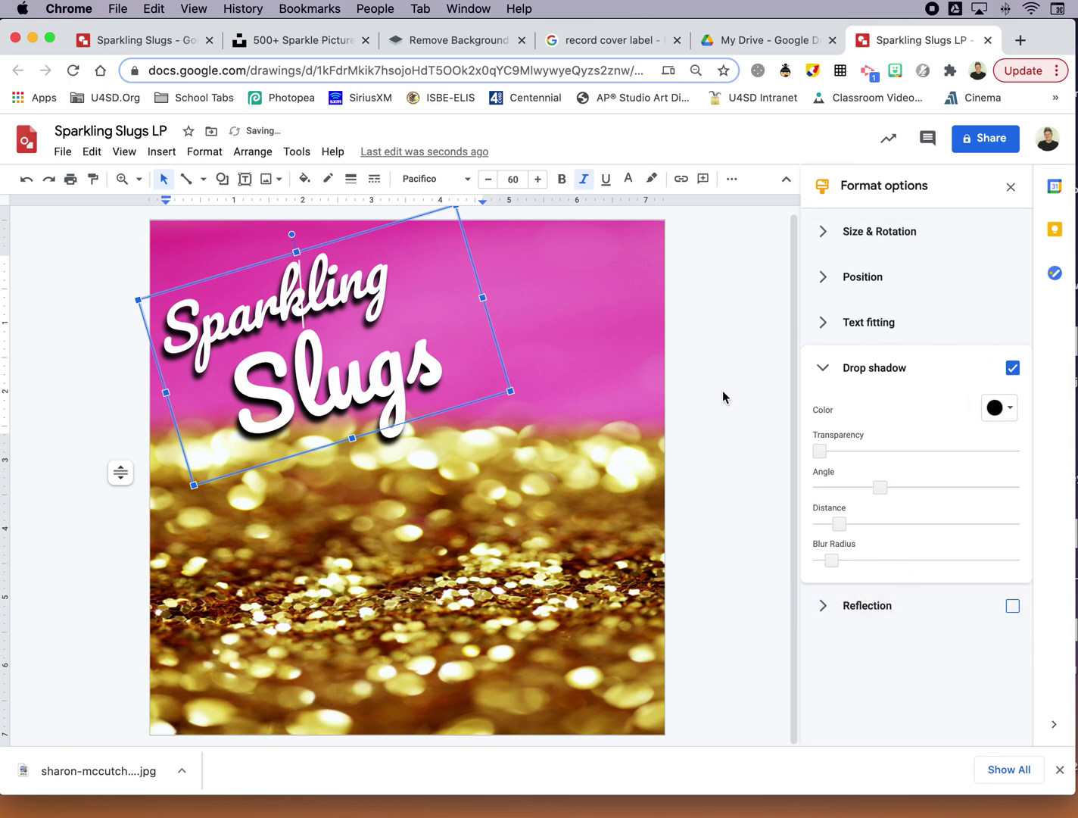
left_click(727, 354)
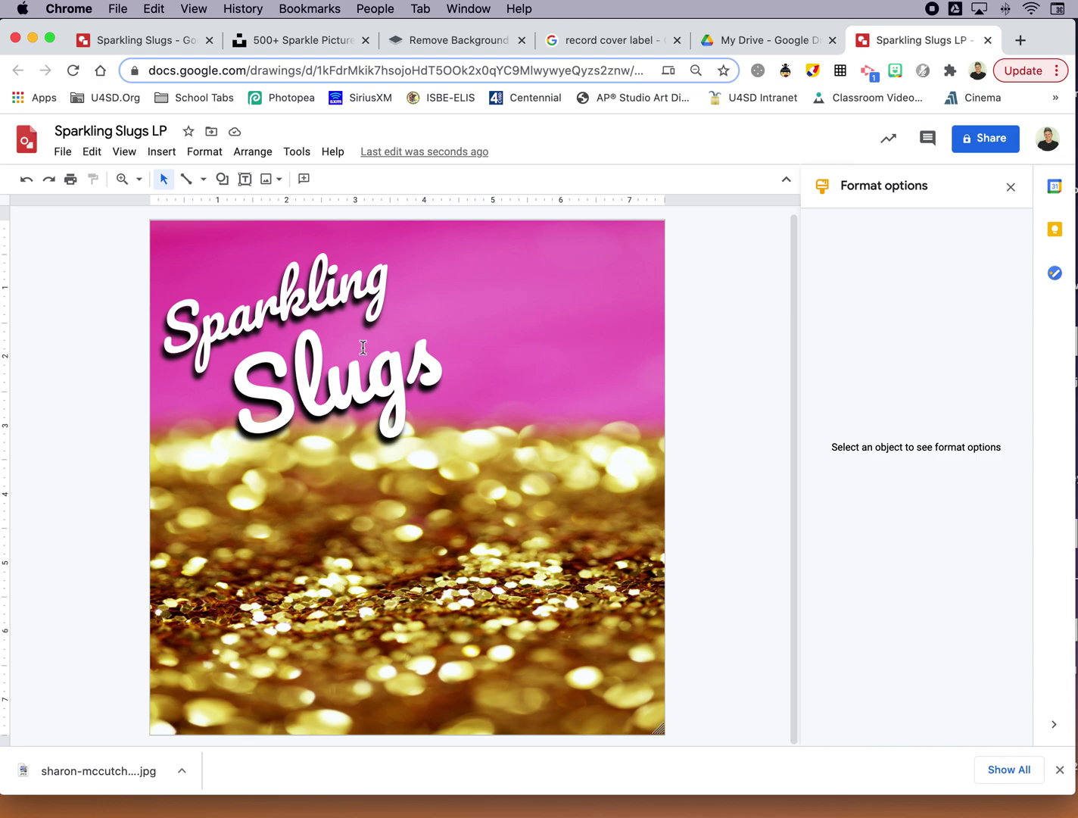
Step: Search Unsplash for 'slug' photos instead of sparkles
left_click(326, 39)
left_click_drag(294, 149, 204, 149)
key("Right")
type("sl")
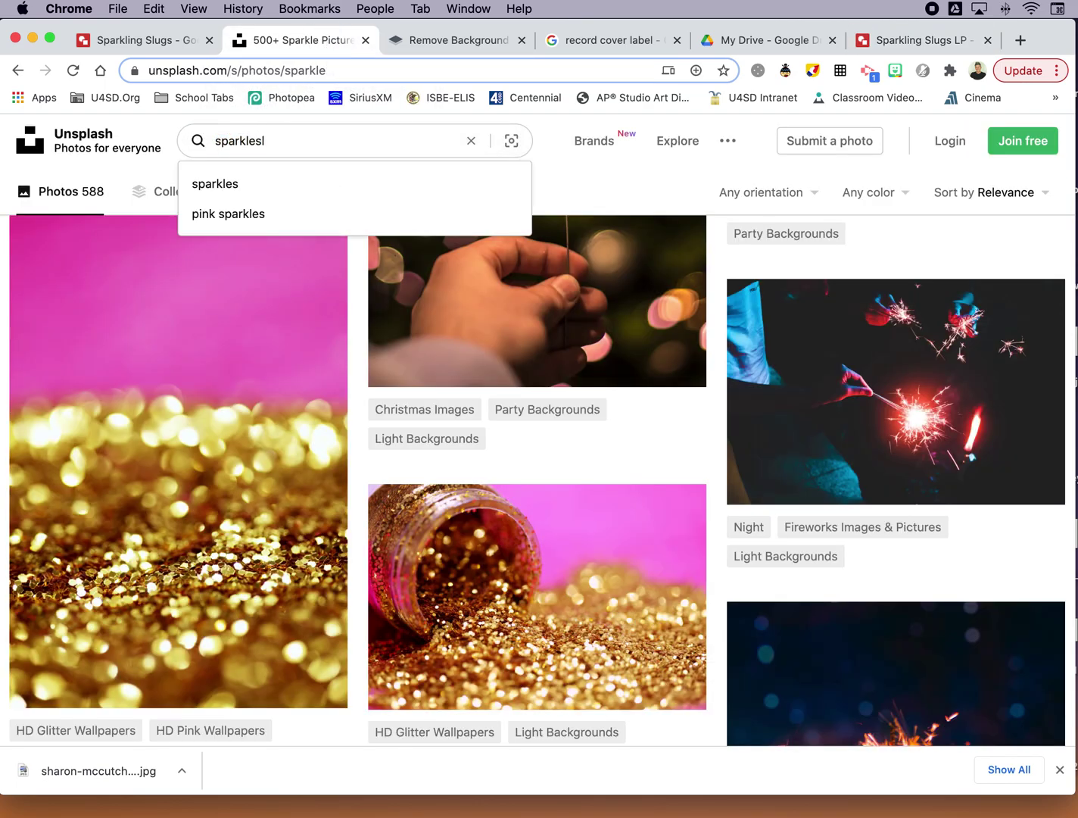
key("BackSpace")
key("BackSpace")
key("BackSpace")
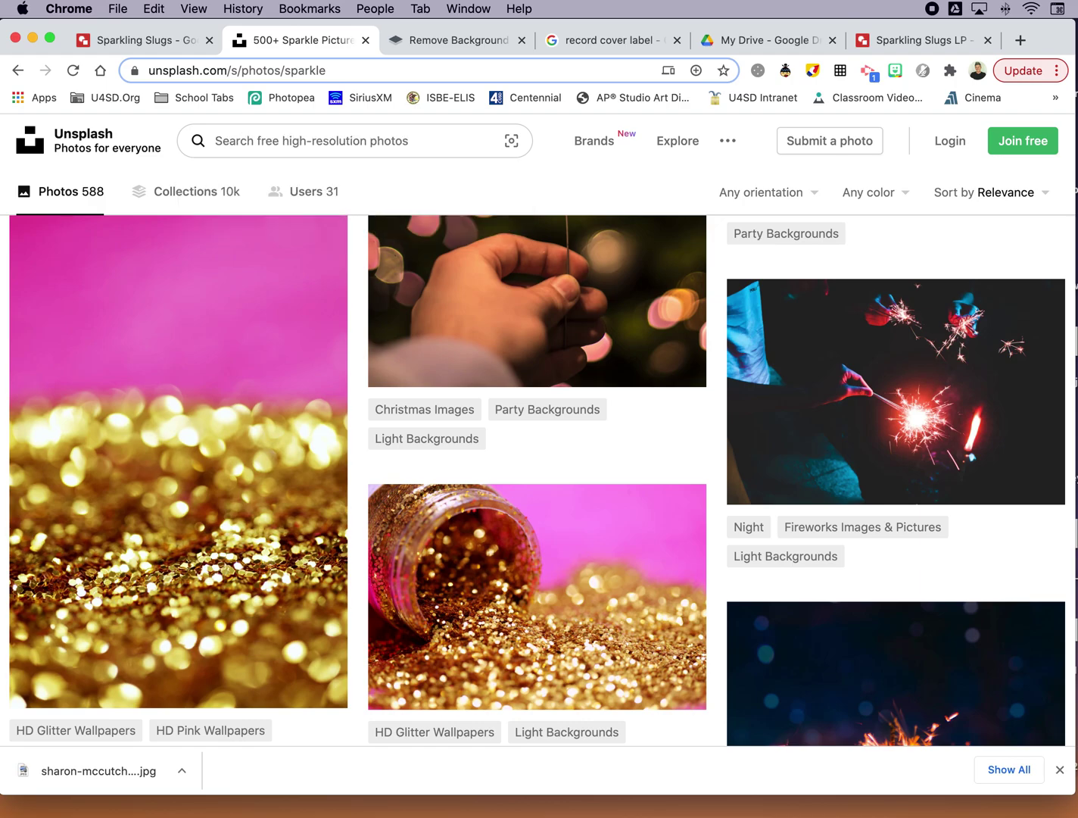
type("slug")
key("Return")
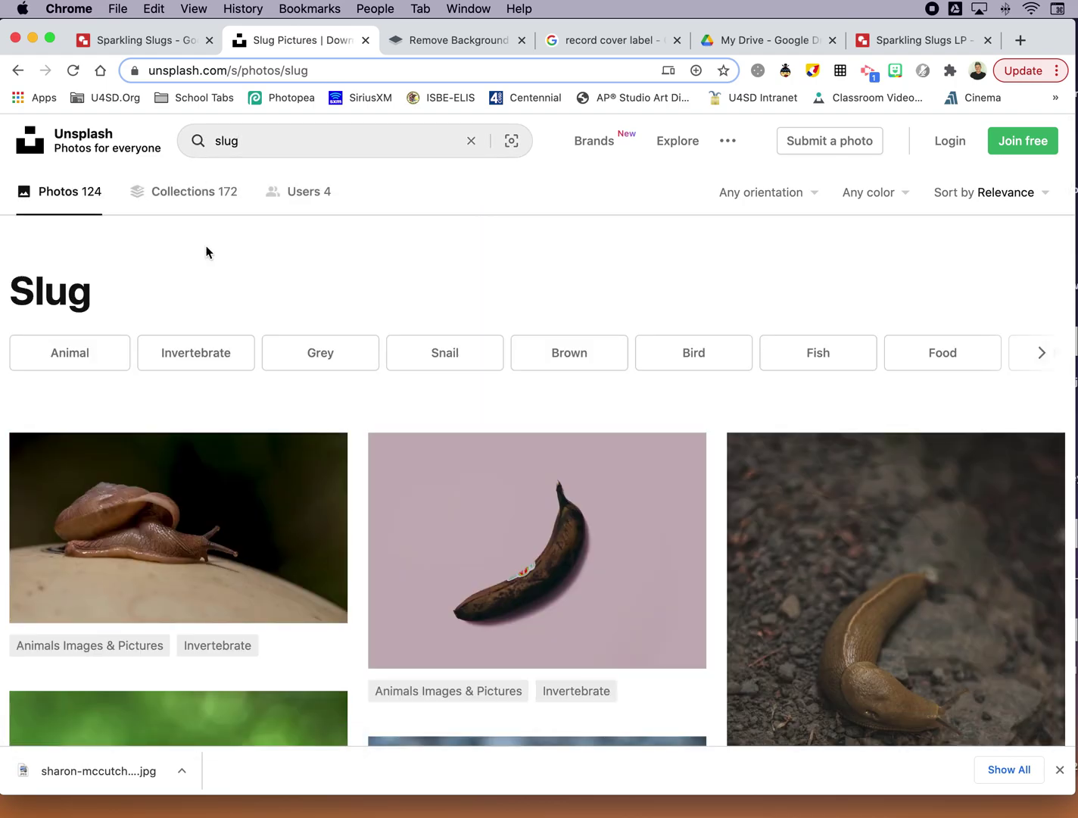
Step: Open the orange slug photo, download it free, and dismiss the thanks popup
scroll(251, 556, "down", 7)
scroll(251, 555, "down", 10)
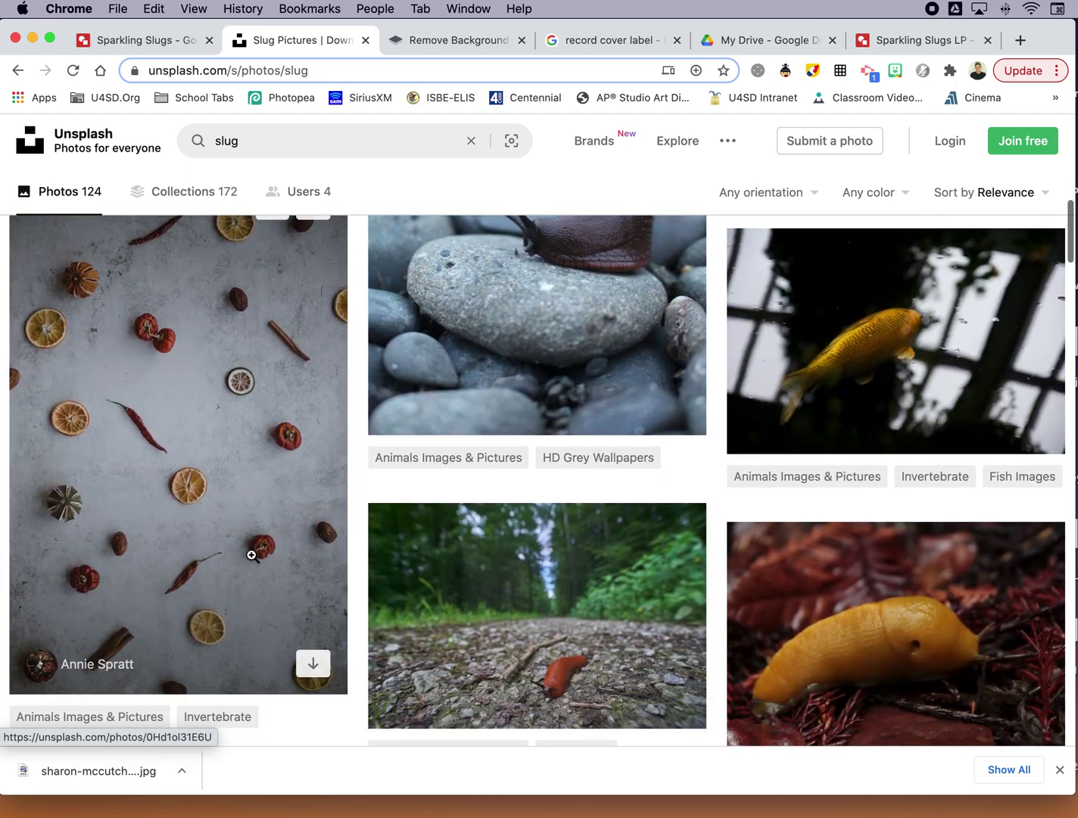
scroll(252, 559, "down", 13)
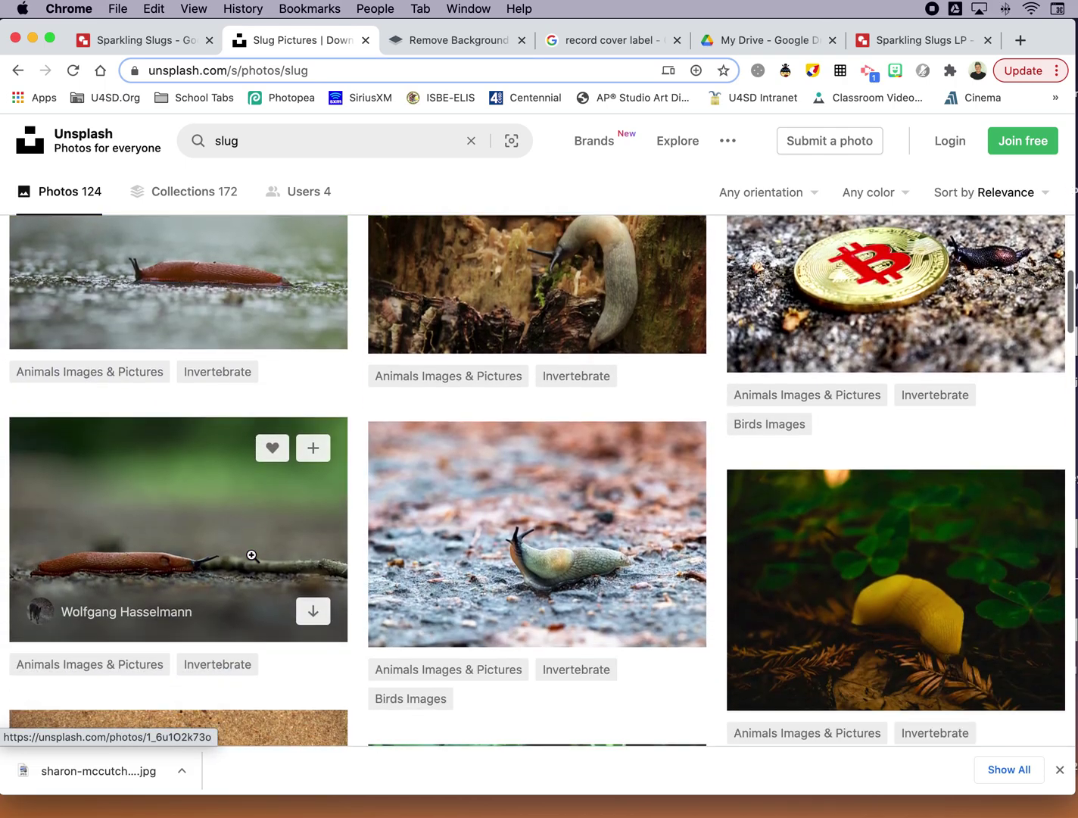
scroll(252, 555, "down", 5)
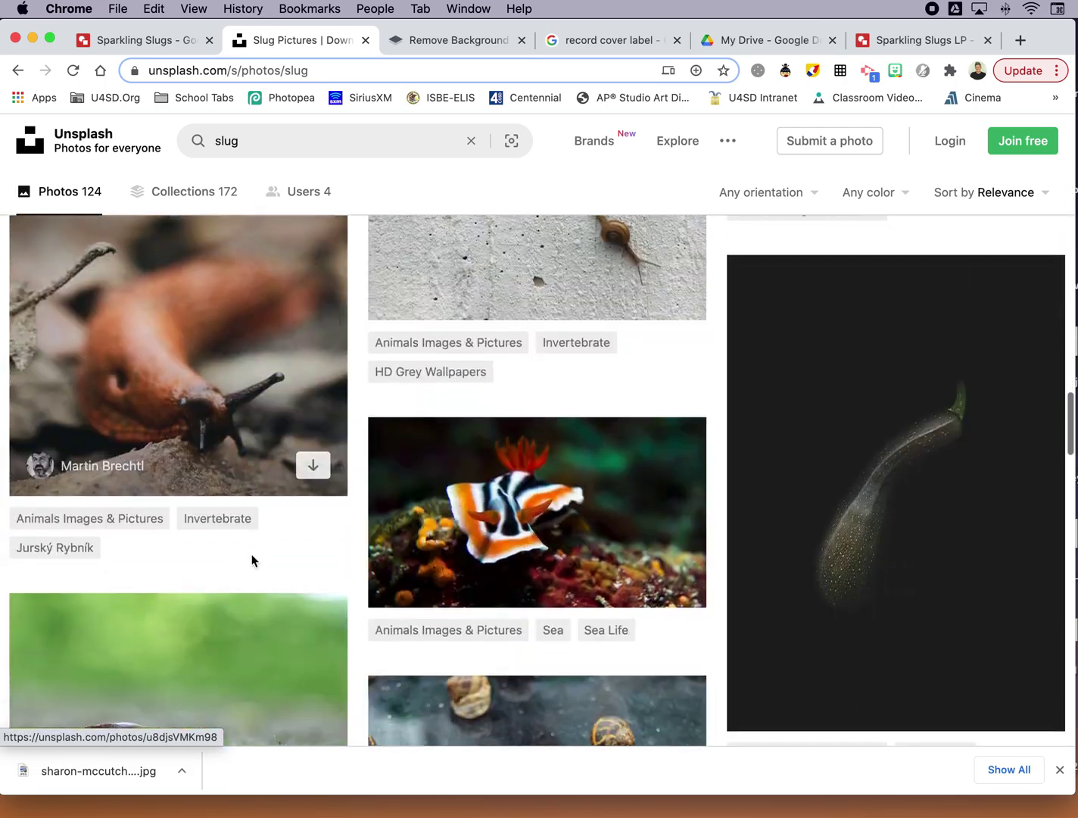
scroll(253, 556, "down", 4)
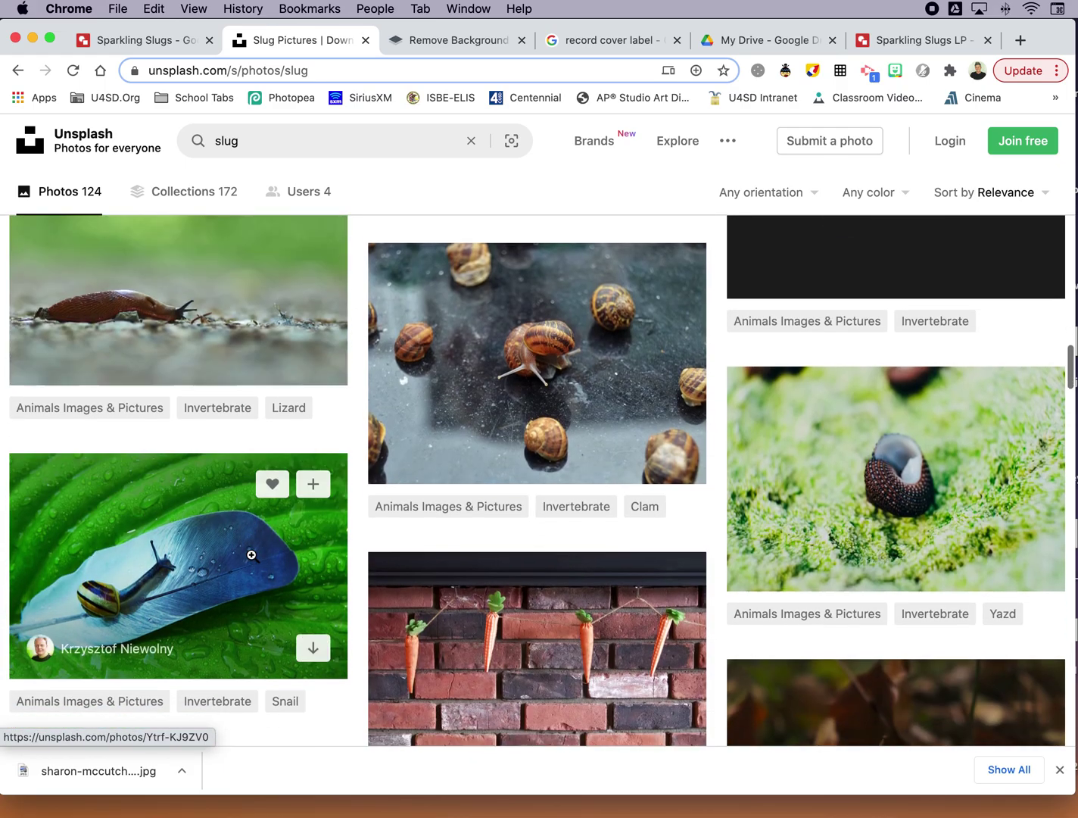
scroll(253, 559, "up", 15)
scroll(252, 559, "up", 11)
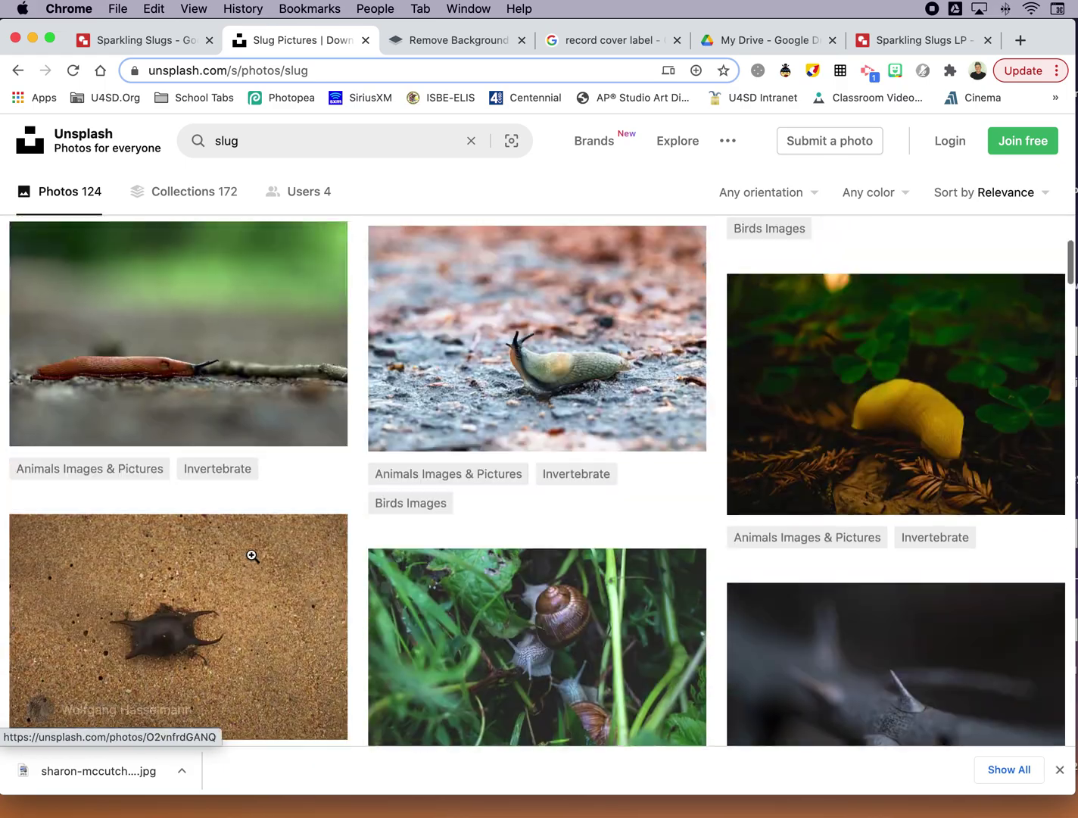
scroll(251, 555, "down", 3)
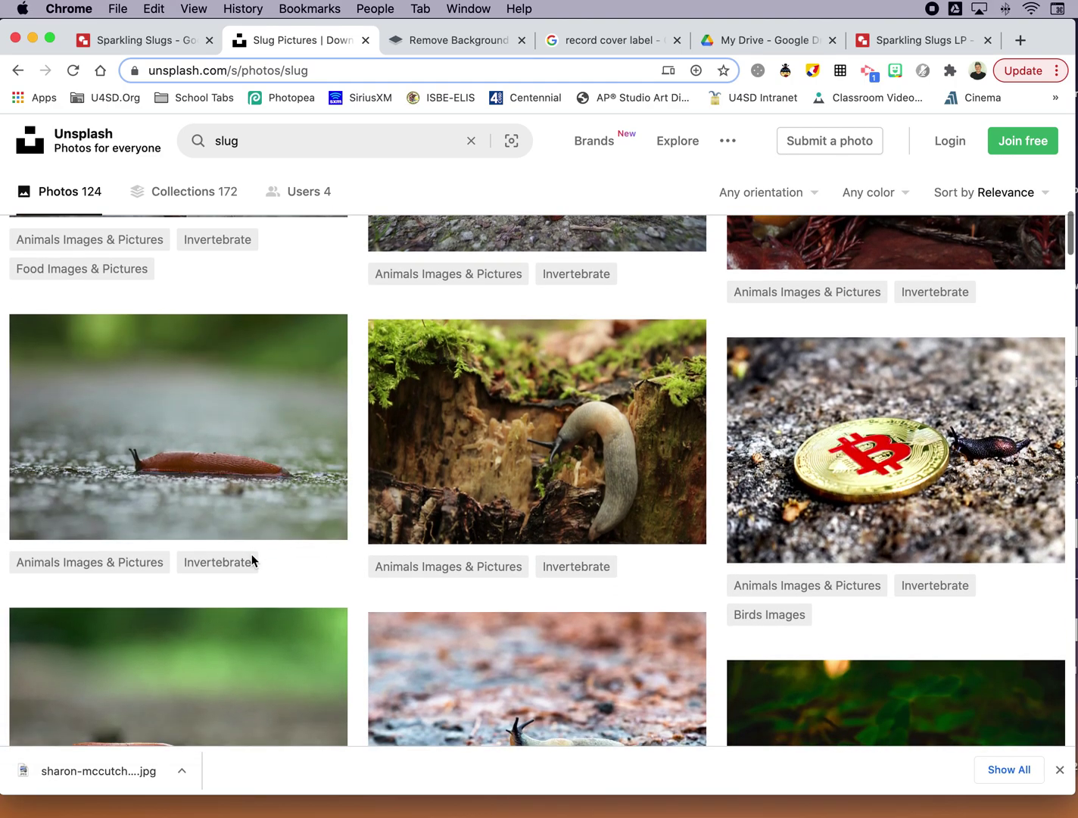
mouse_move(236, 474)
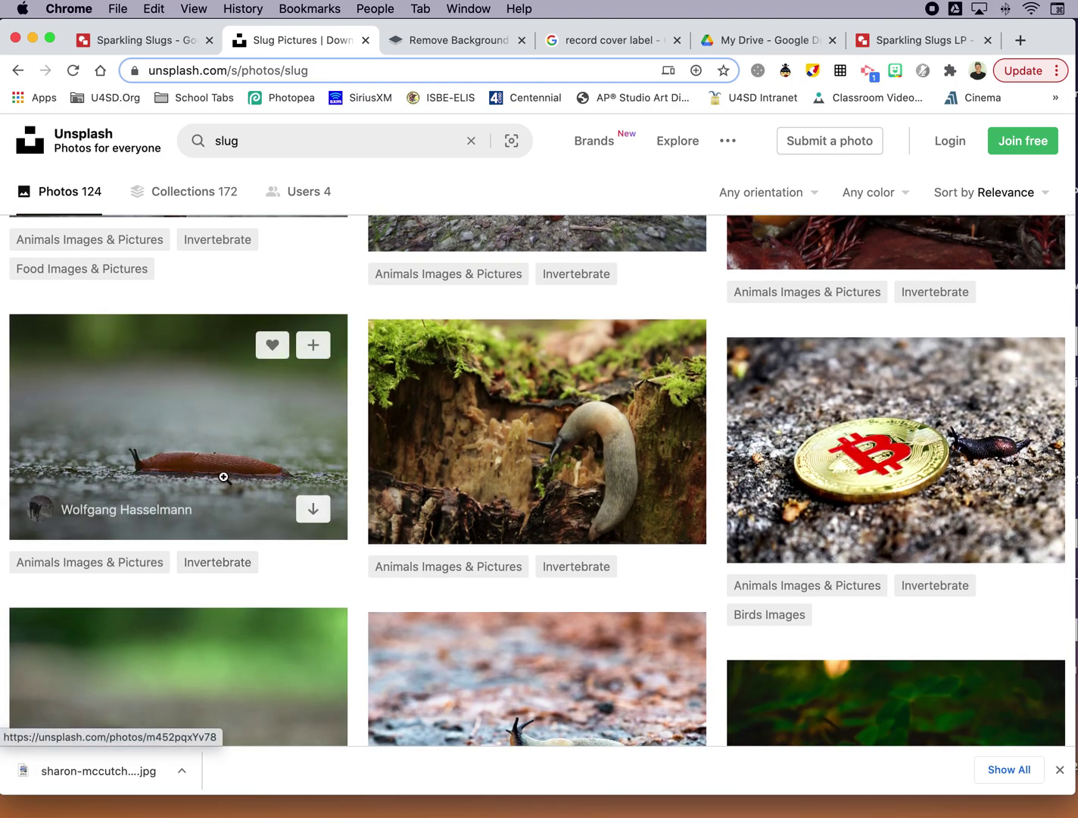
left_click(255, 474)
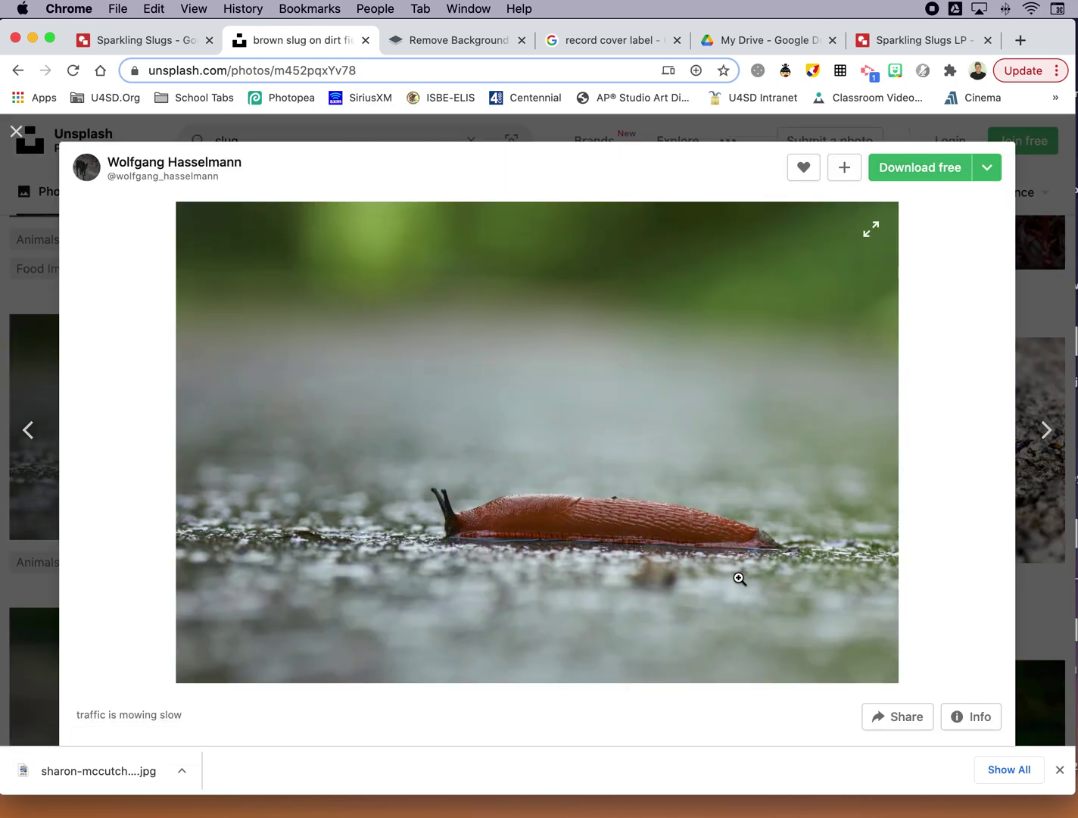
left_click(916, 168)
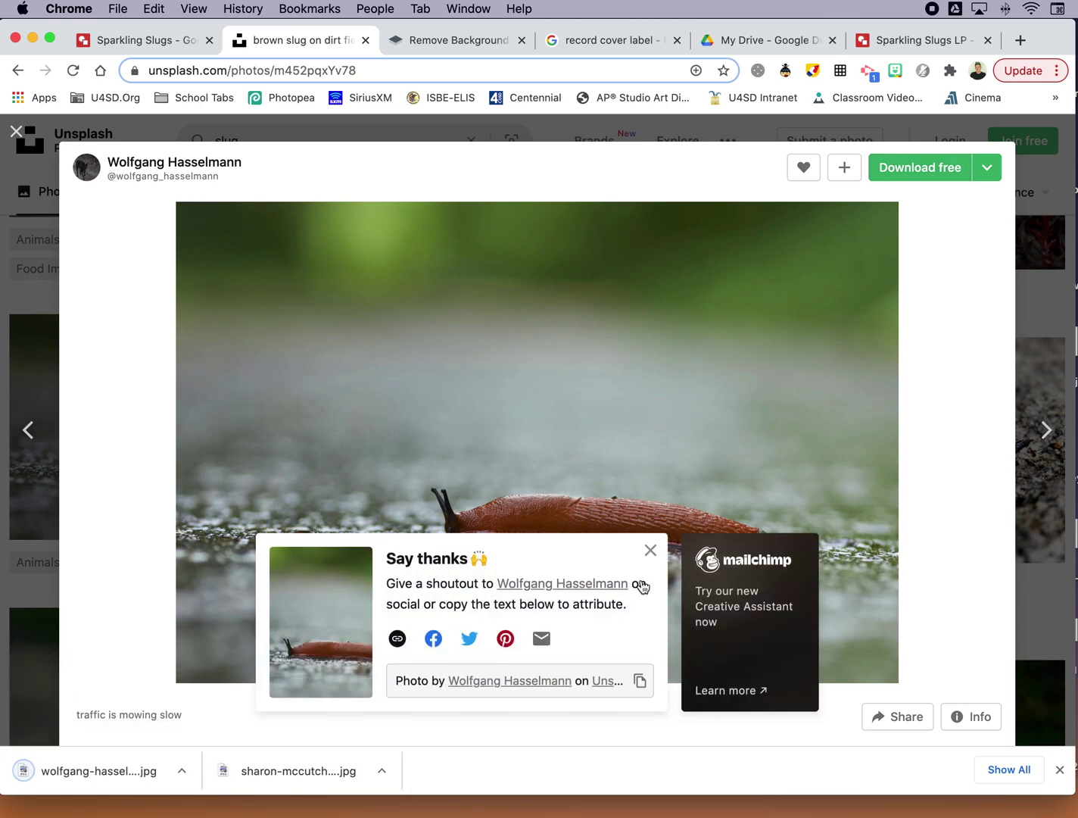
left_click(651, 549)
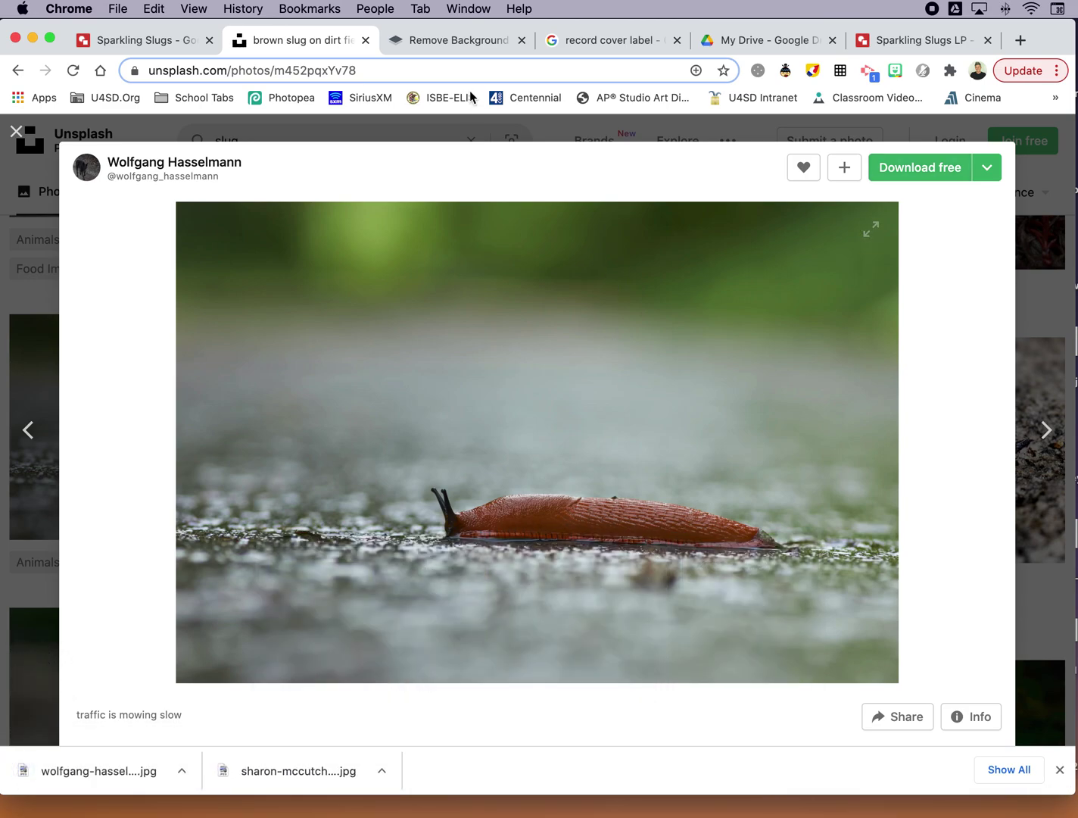
Step: Upload the slug JPG to remove.bg, download the background-free PNG, and return to Drawings
left_click(465, 37)
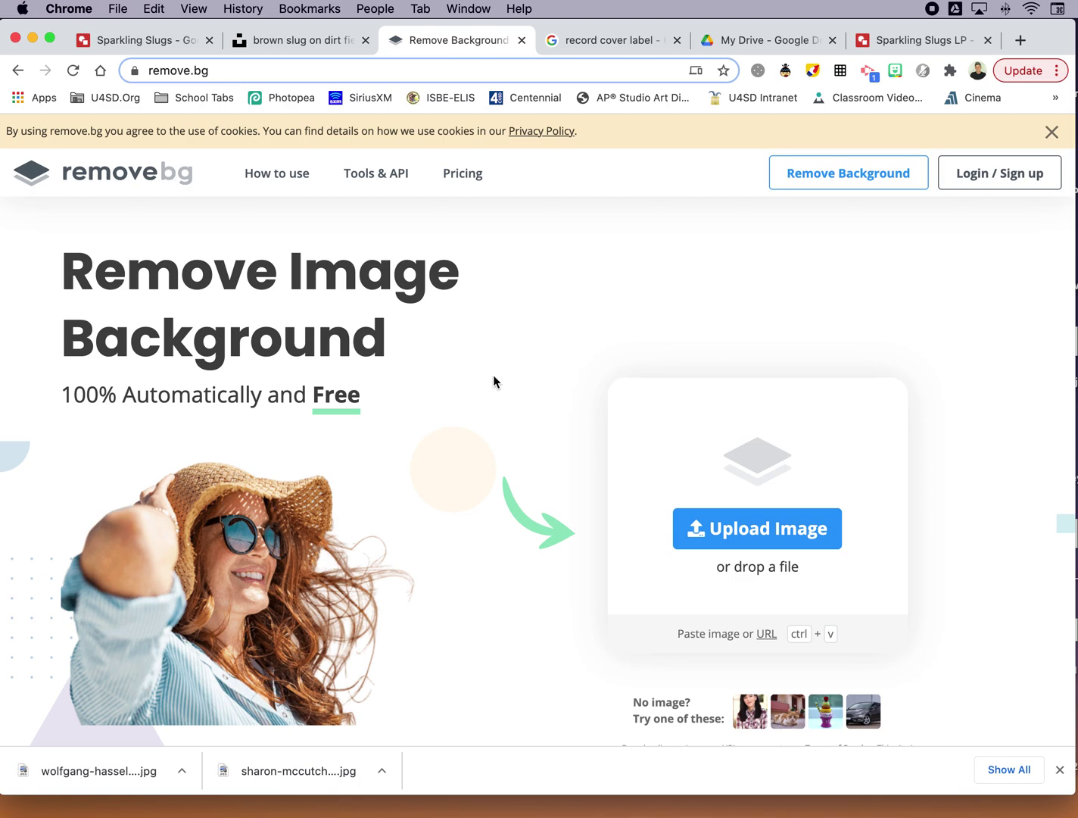
left_click(787, 545)
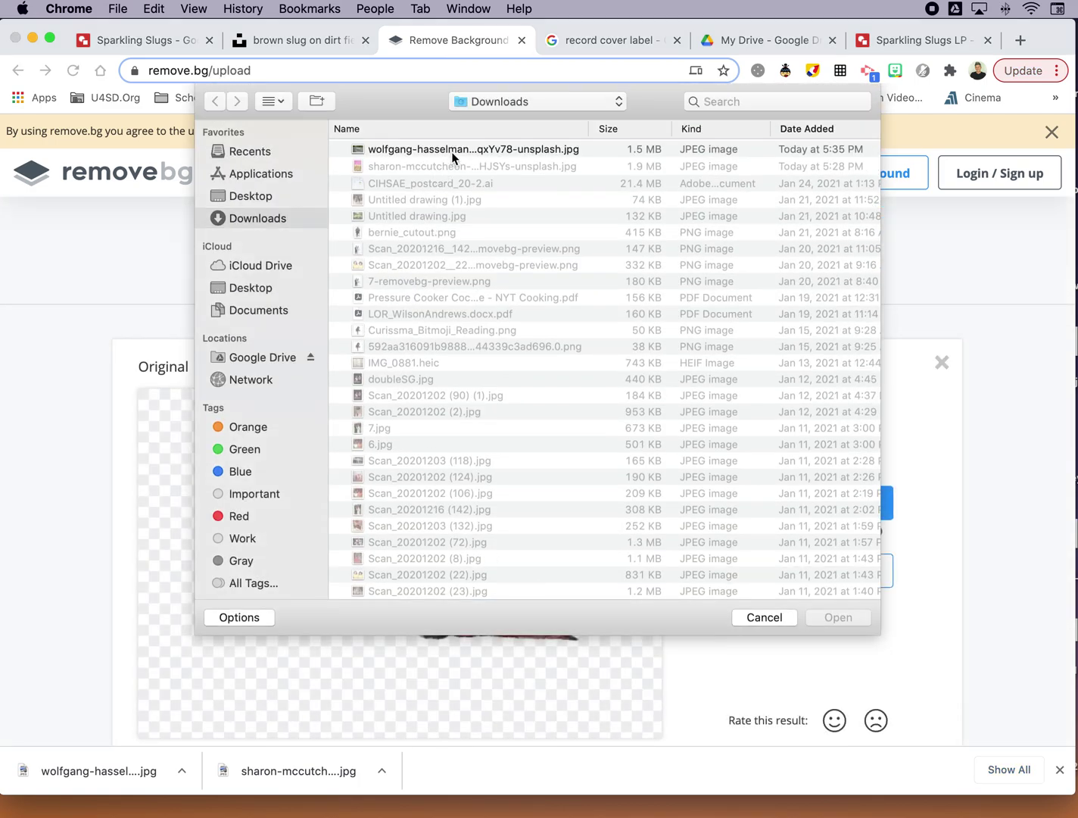
left_click(454, 149)
left_click(836, 617)
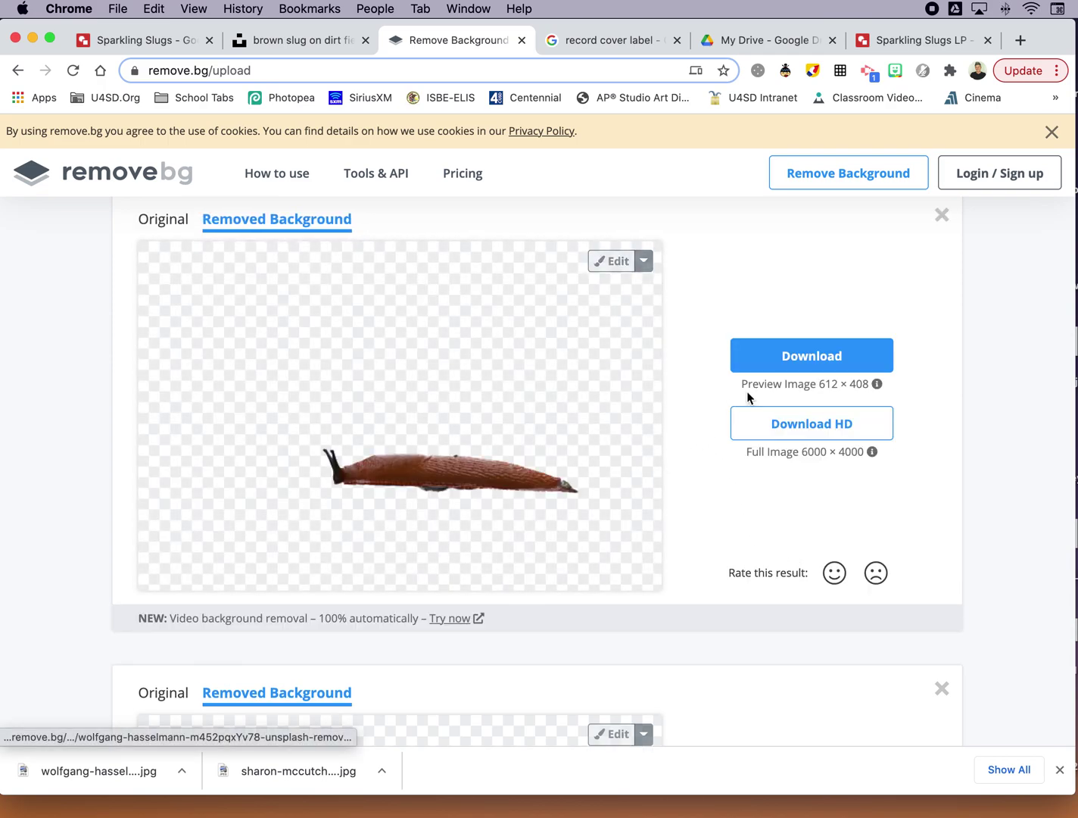
left_click(784, 370)
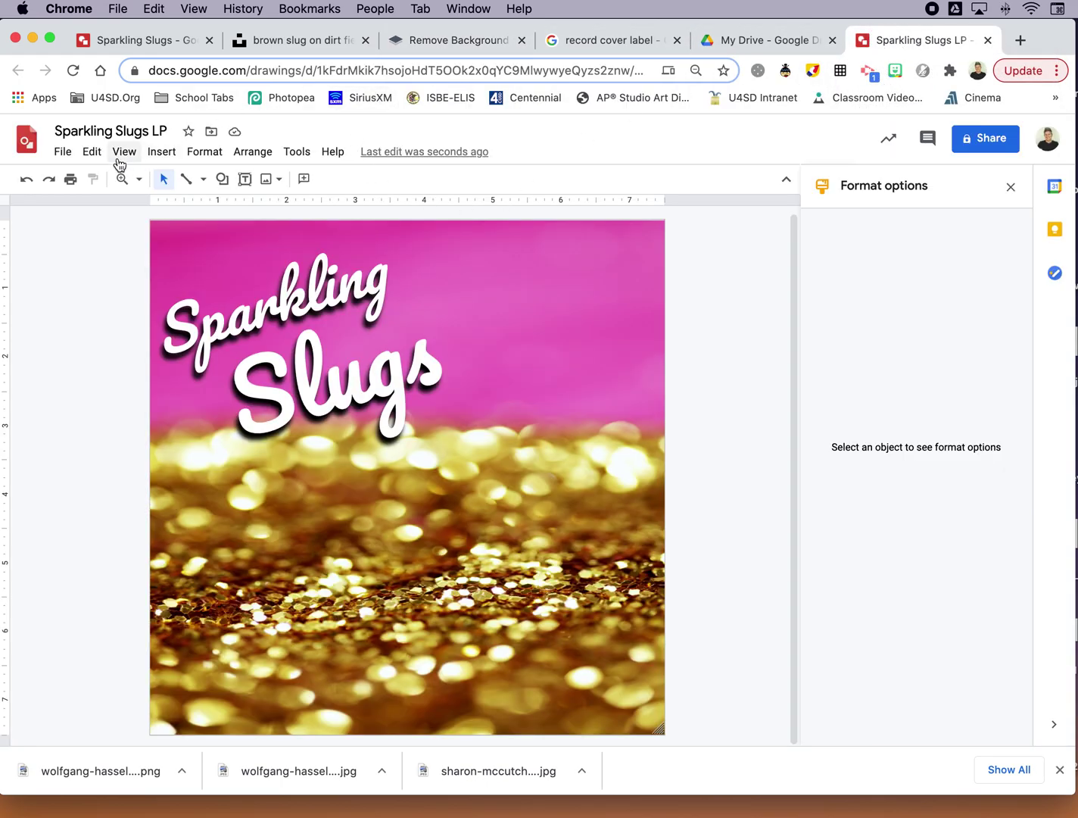
left_click(164, 152)
Step: Insert the removebg slug PNG into the cover from the computer
mouse_move(175, 189)
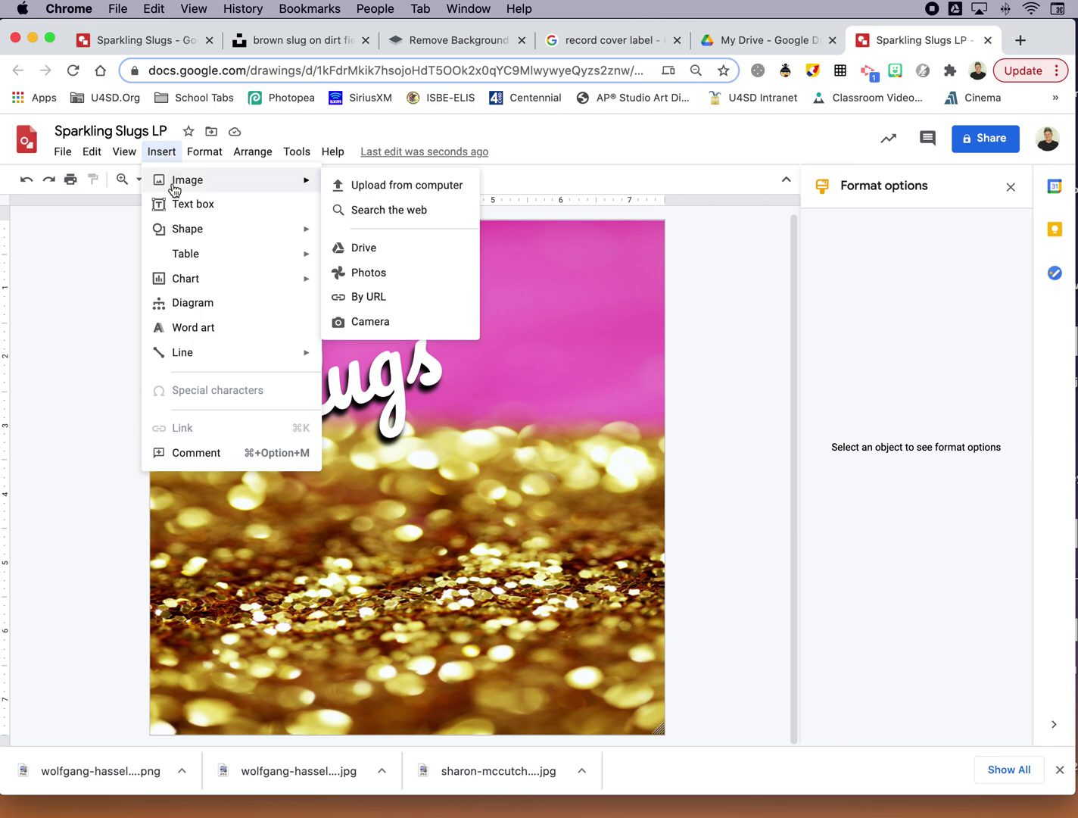
left_click(381, 188)
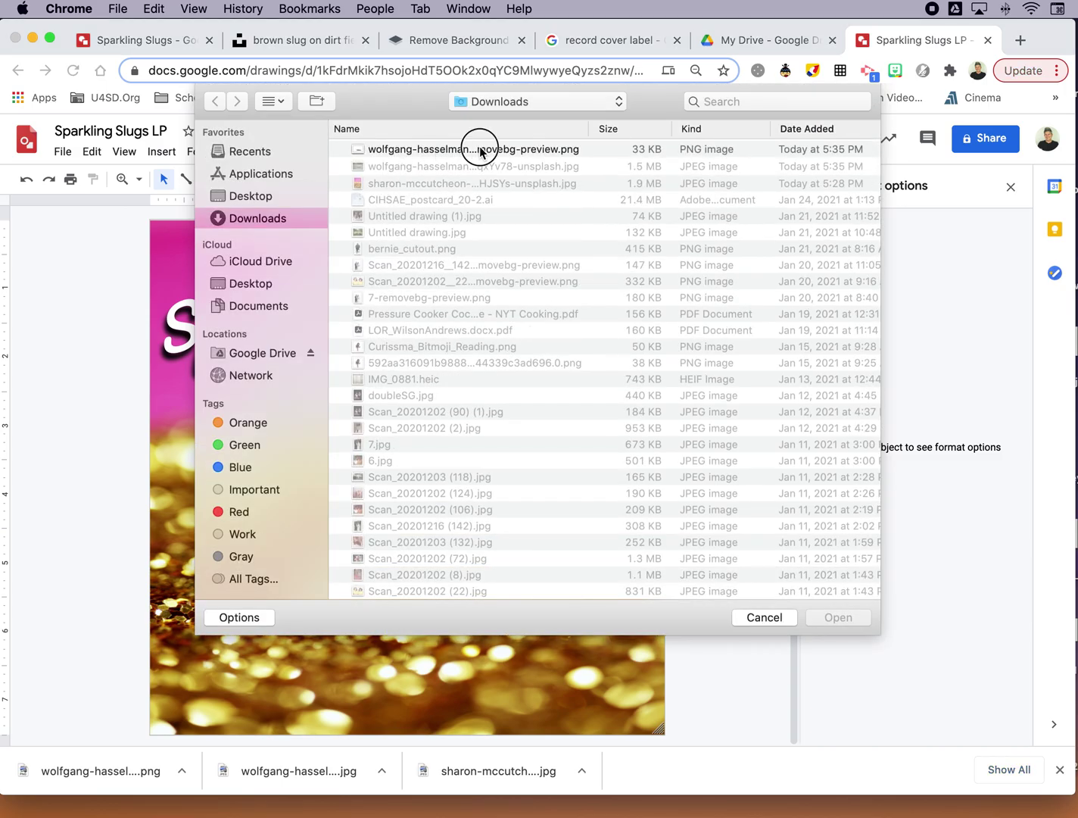
double_click(479, 150)
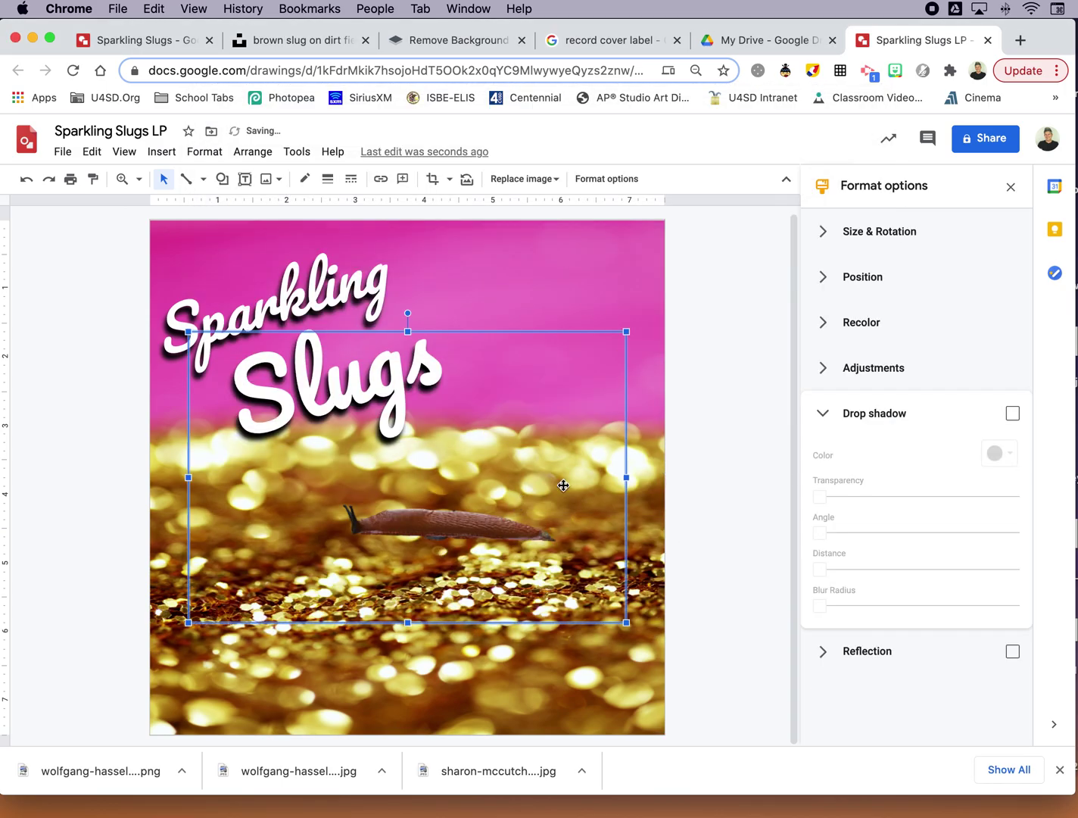
Step: Move the slug down onto the gold glitter and enlarge it
left_click_drag(448, 522, 440, 570)
left_click_drag(621, 370, 712, 305)
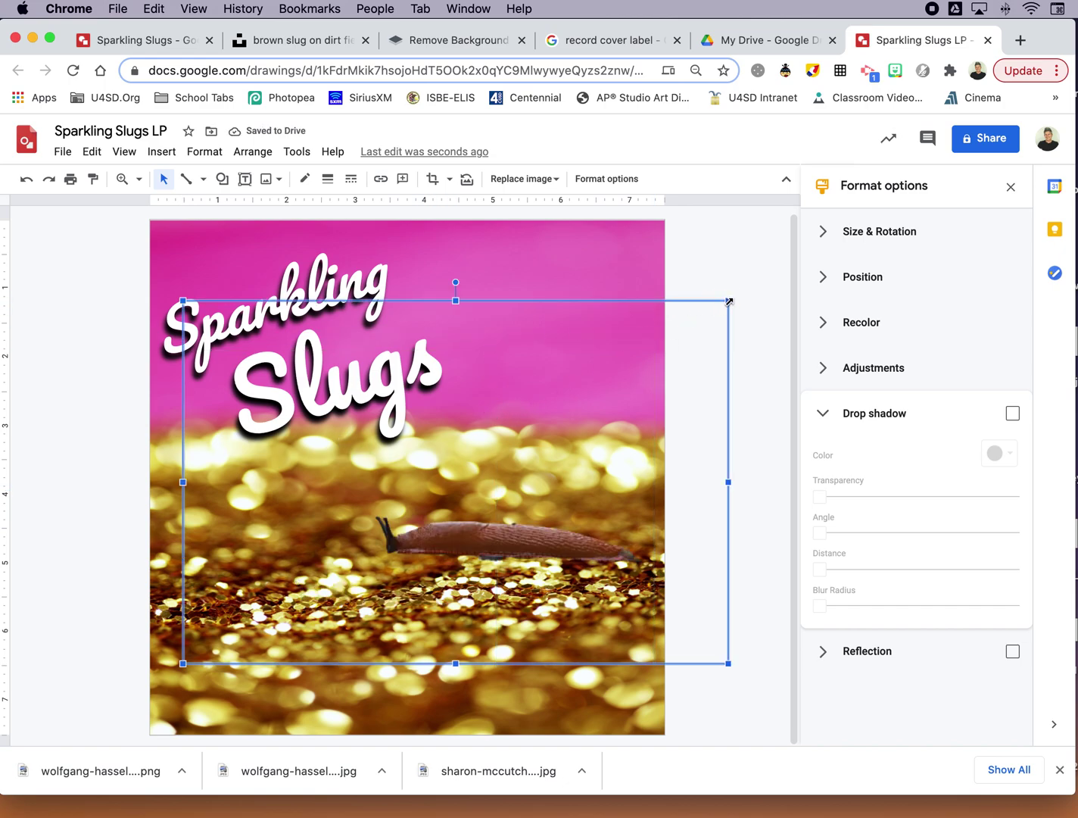
left_click_drag(728, 301, 636, 371)
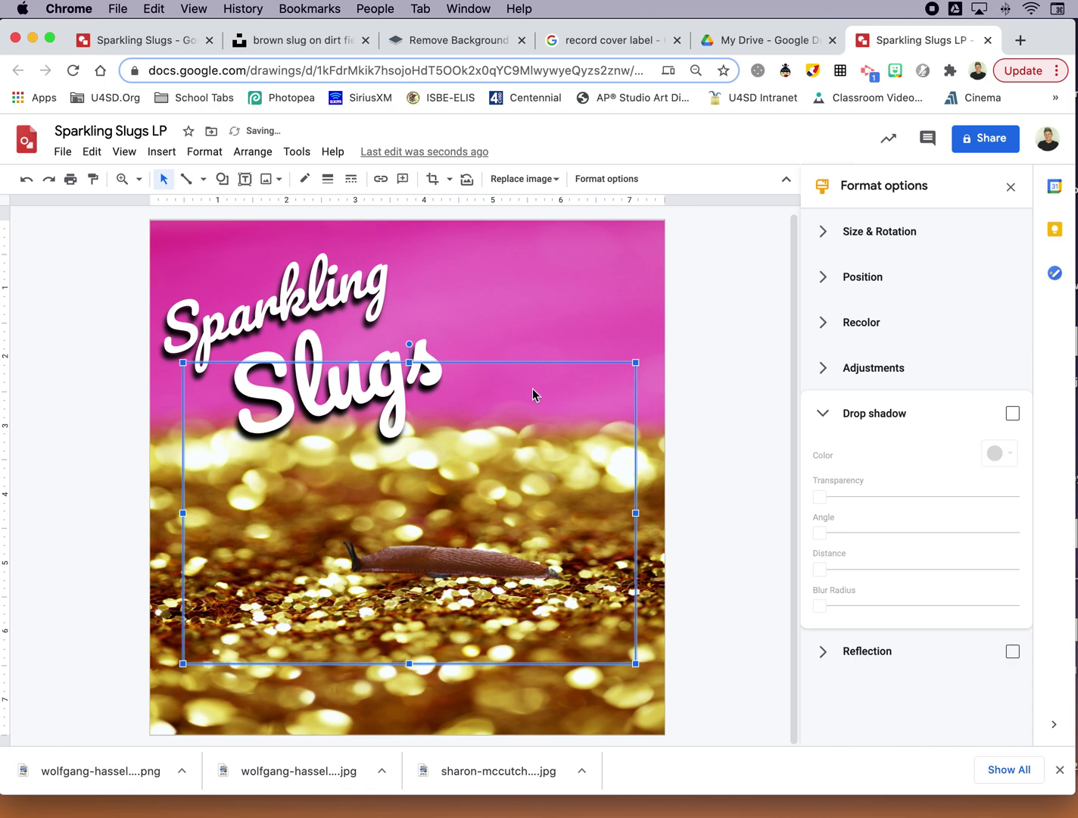
left_click_drag(637, 512, 478, 521)
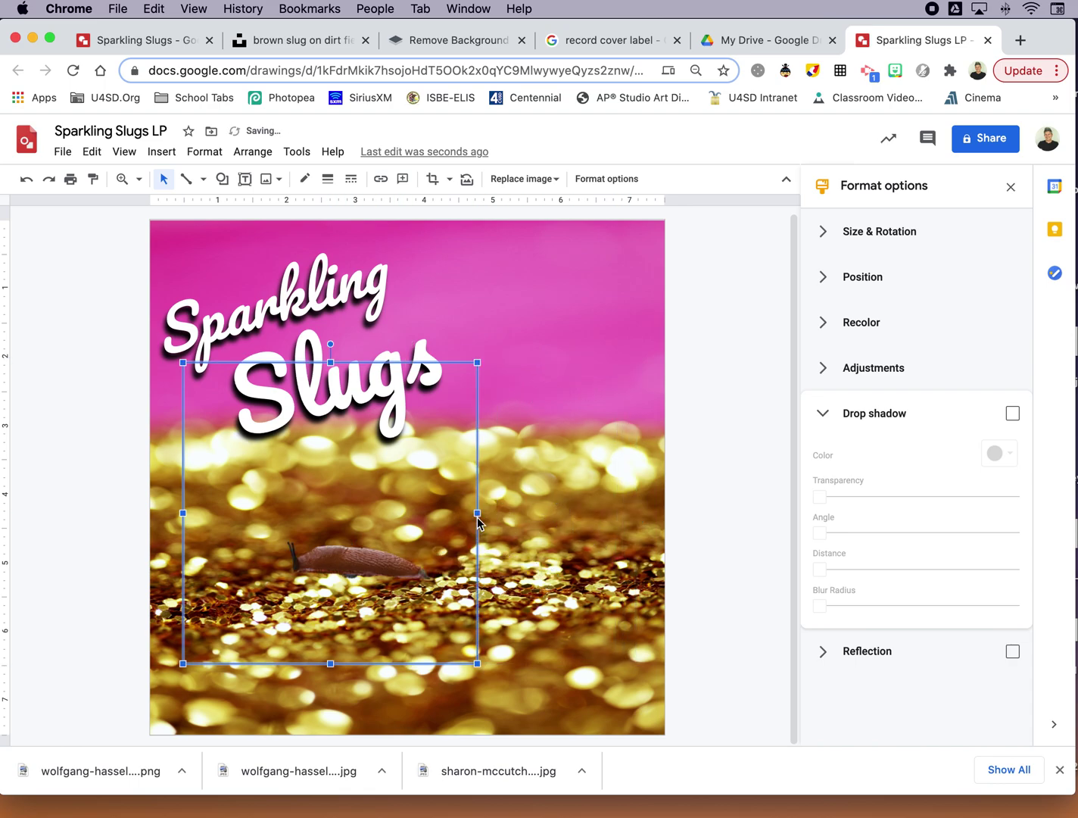
key("super+z")
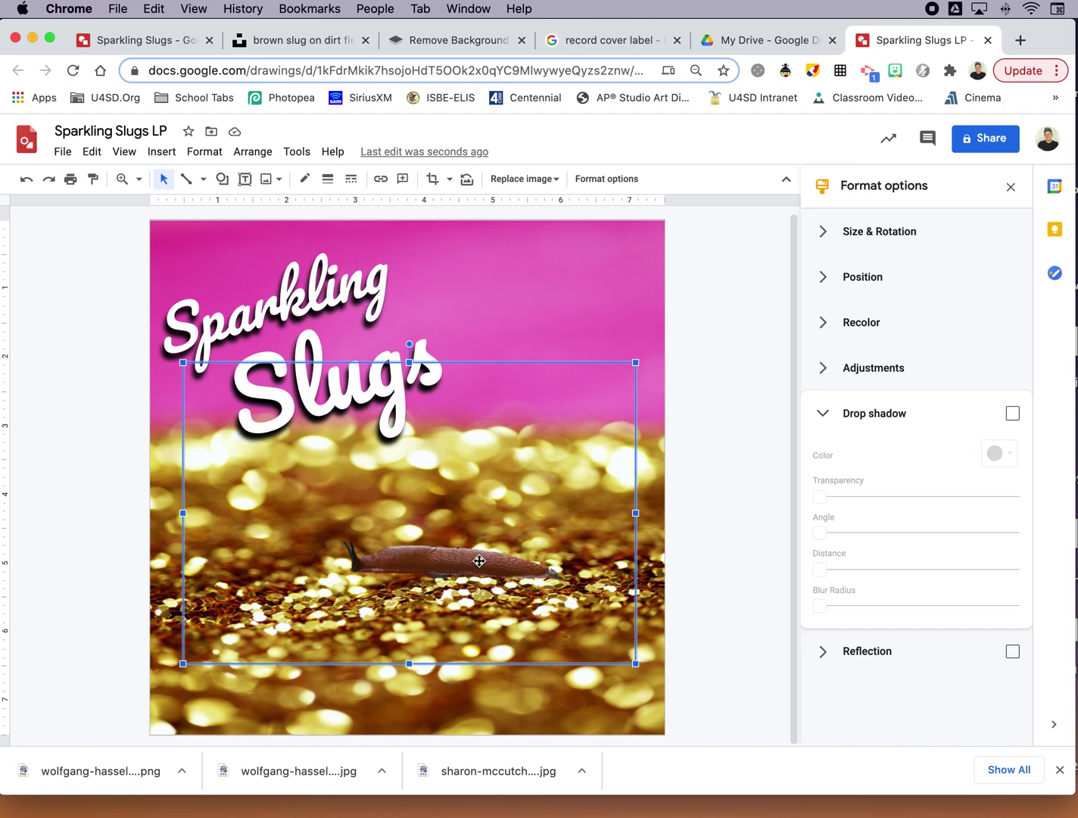
Step: Crop the top, right, bottom and left margins tight around the slug, then raise it slightly
double_click(486, 516)
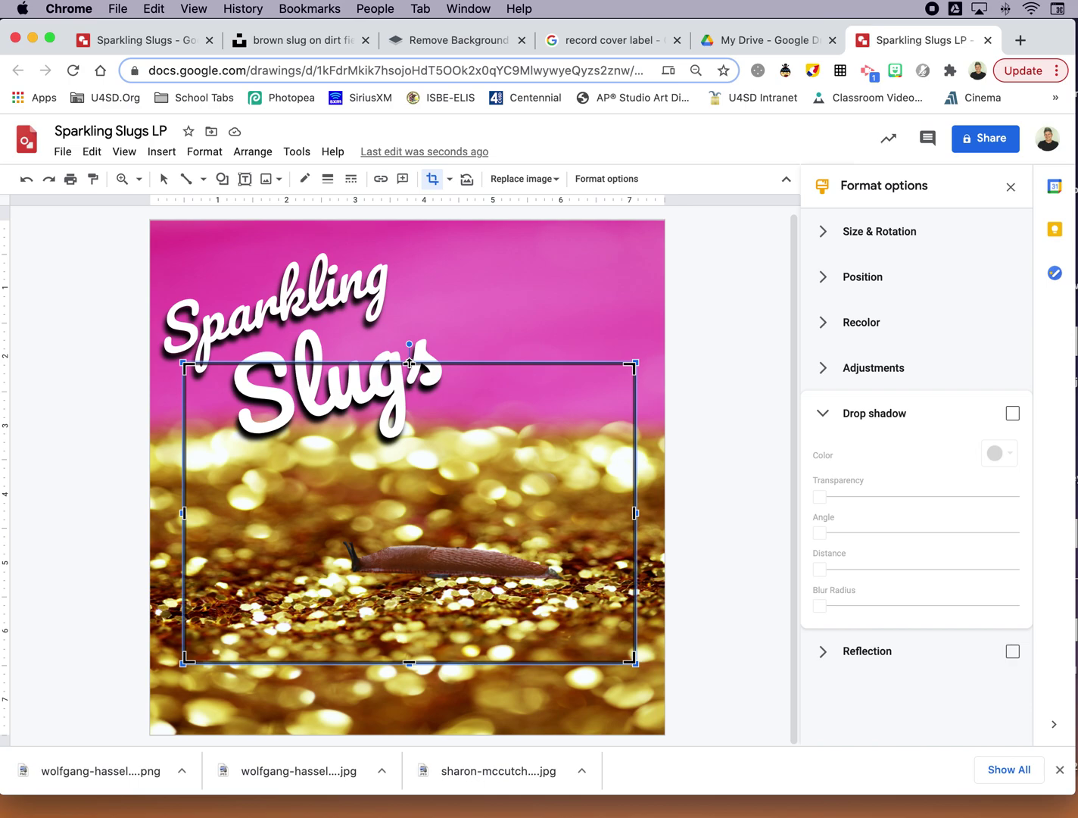
left_click_drag(409, 364, 401, 519)
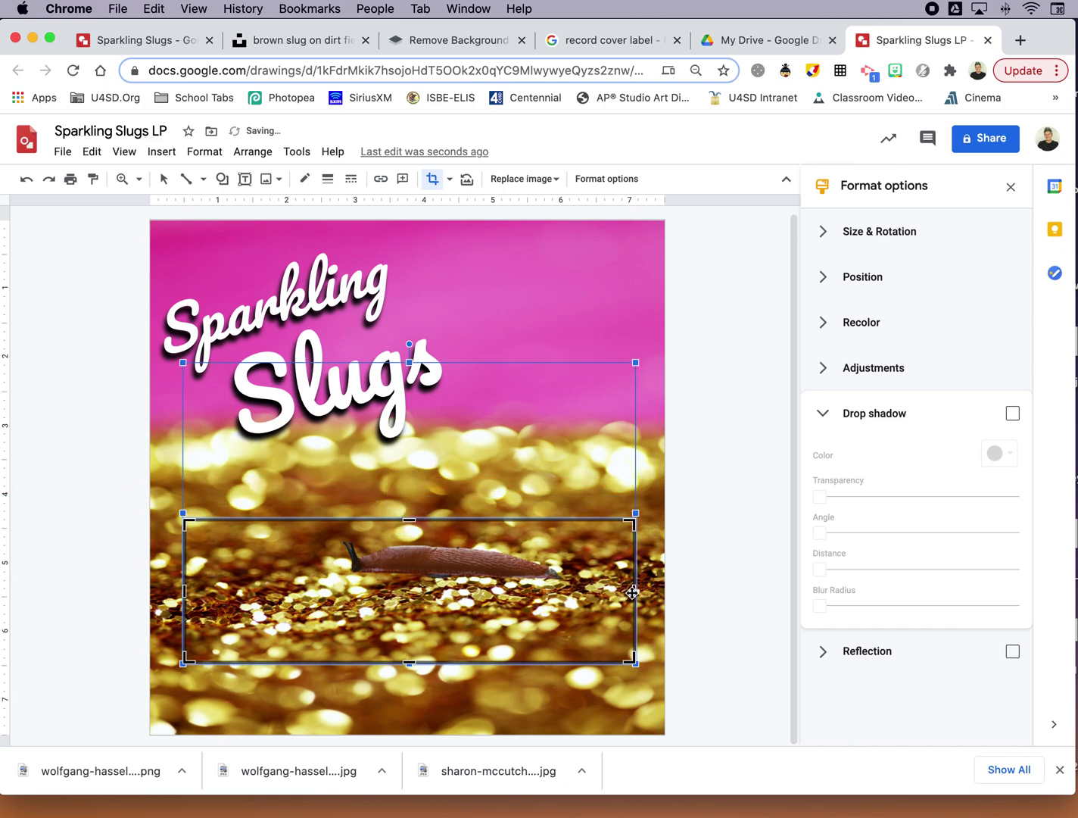
left_click_drag(635, 591, 572, 591)
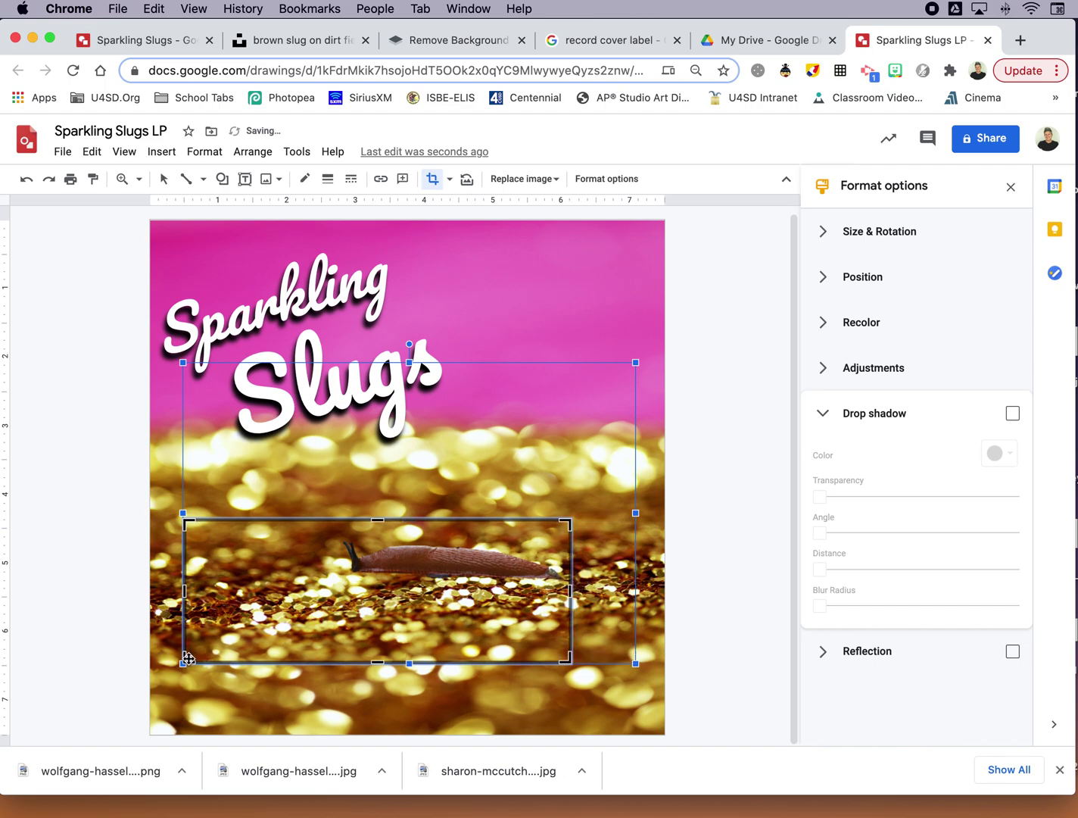
left_click_drag(188, 658, 312, 620)
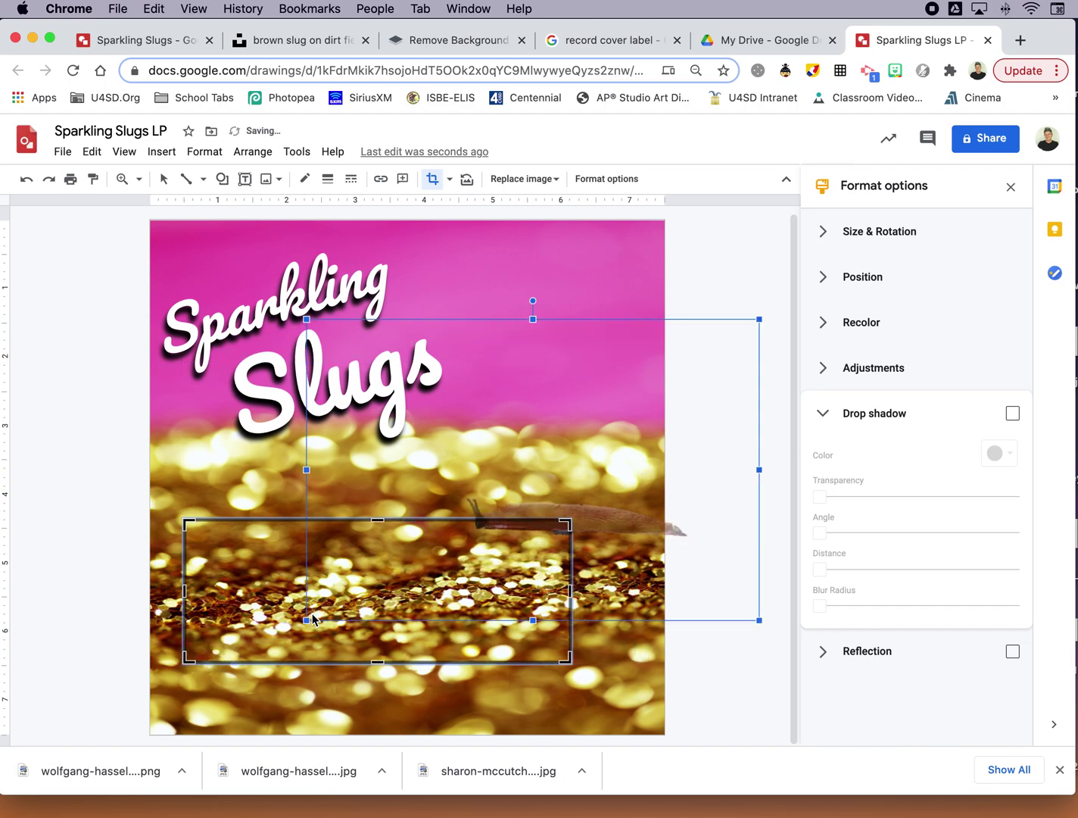
key("super+z")
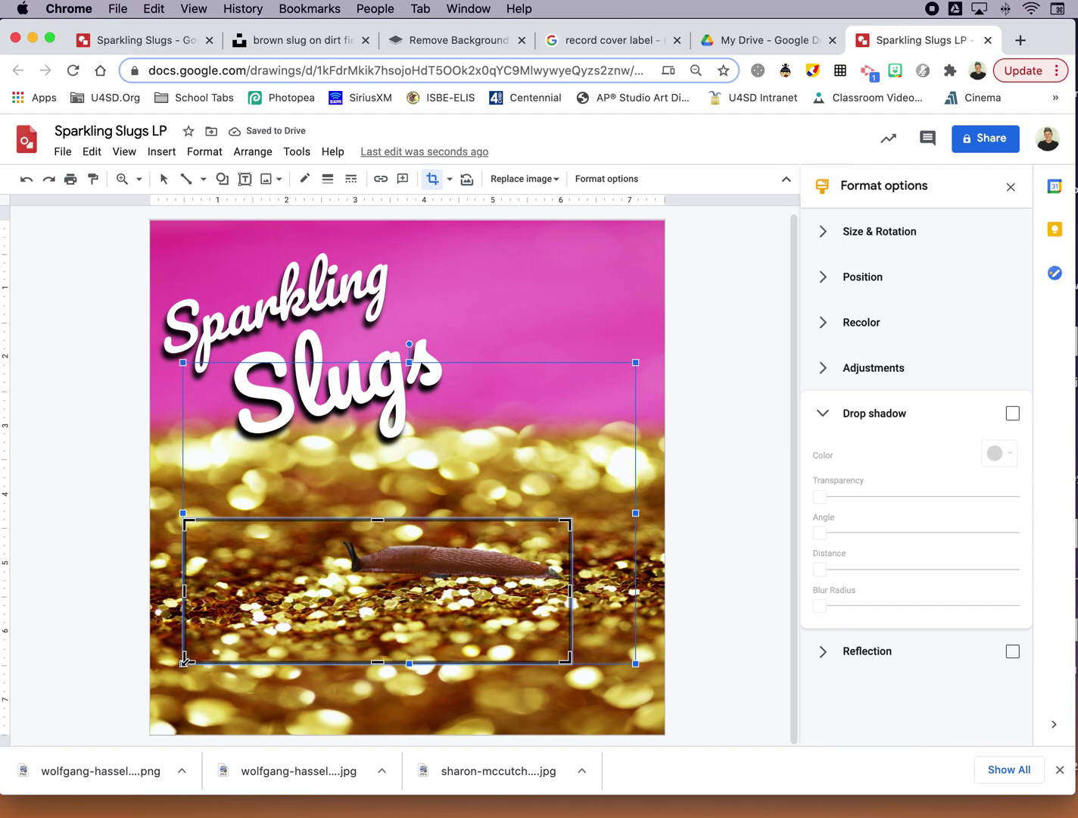
left_click_drag(185, 662, 327, 602)
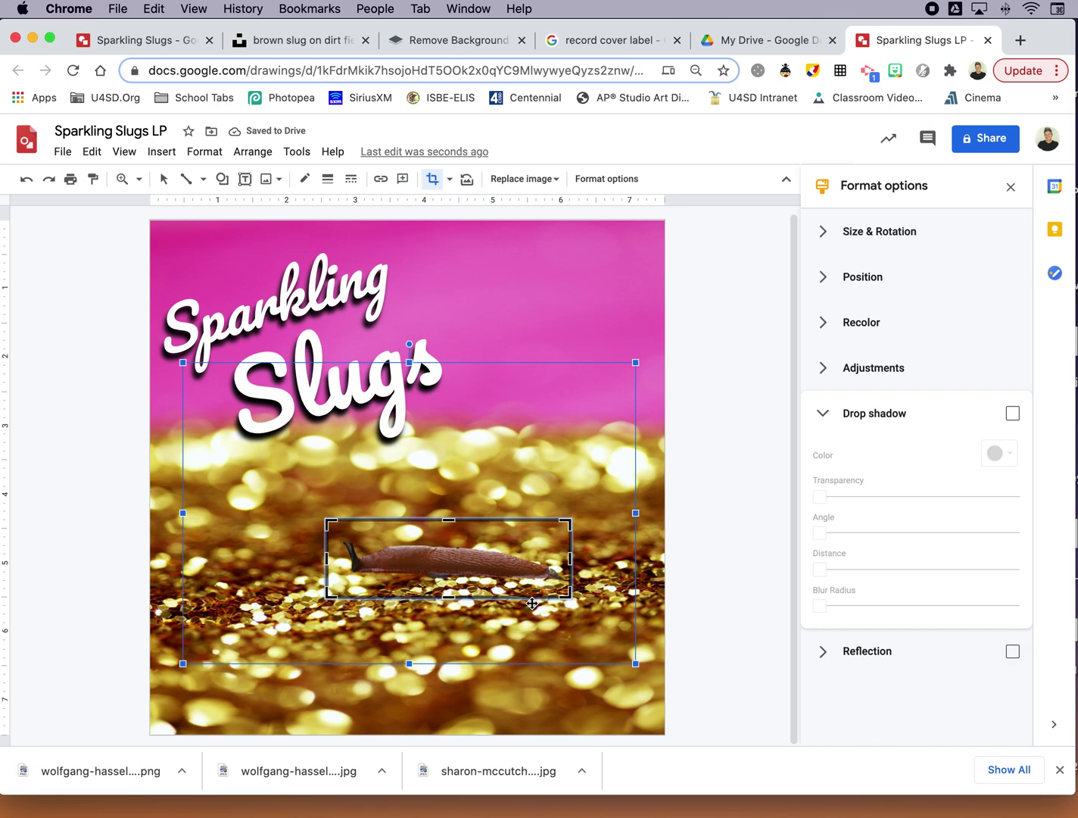
key("Return")
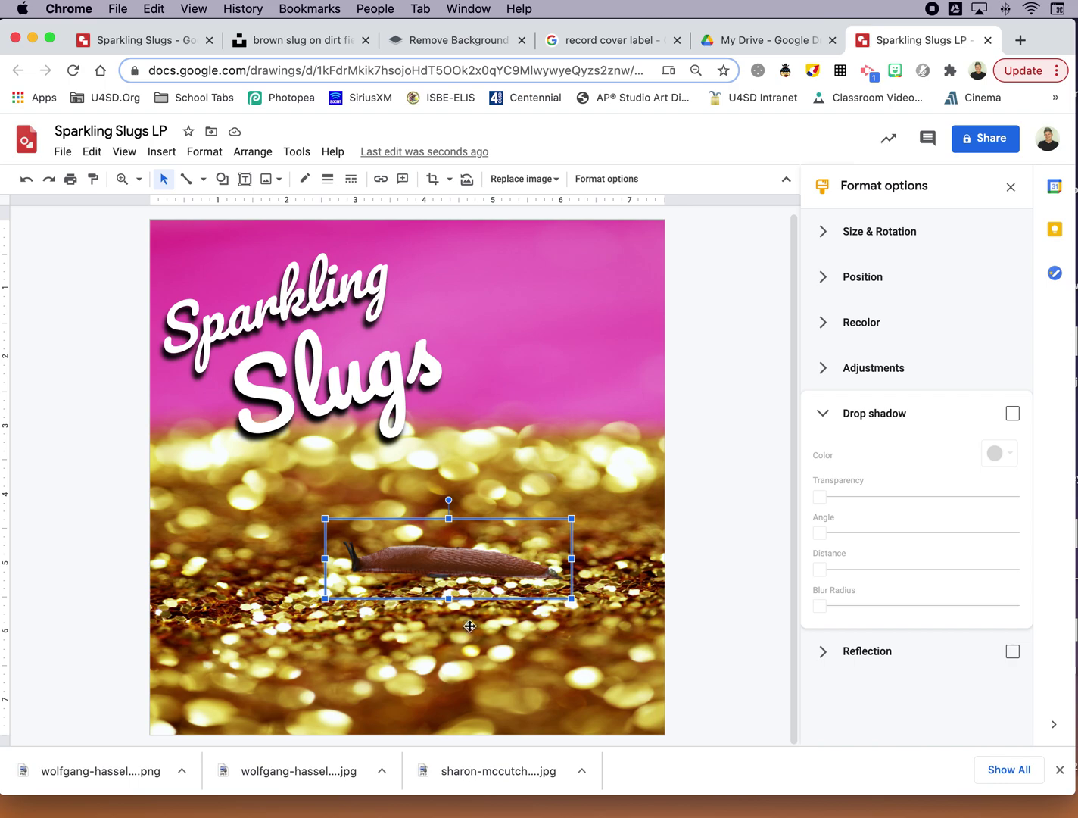
left_click_drag(444, 554, 521, 550)
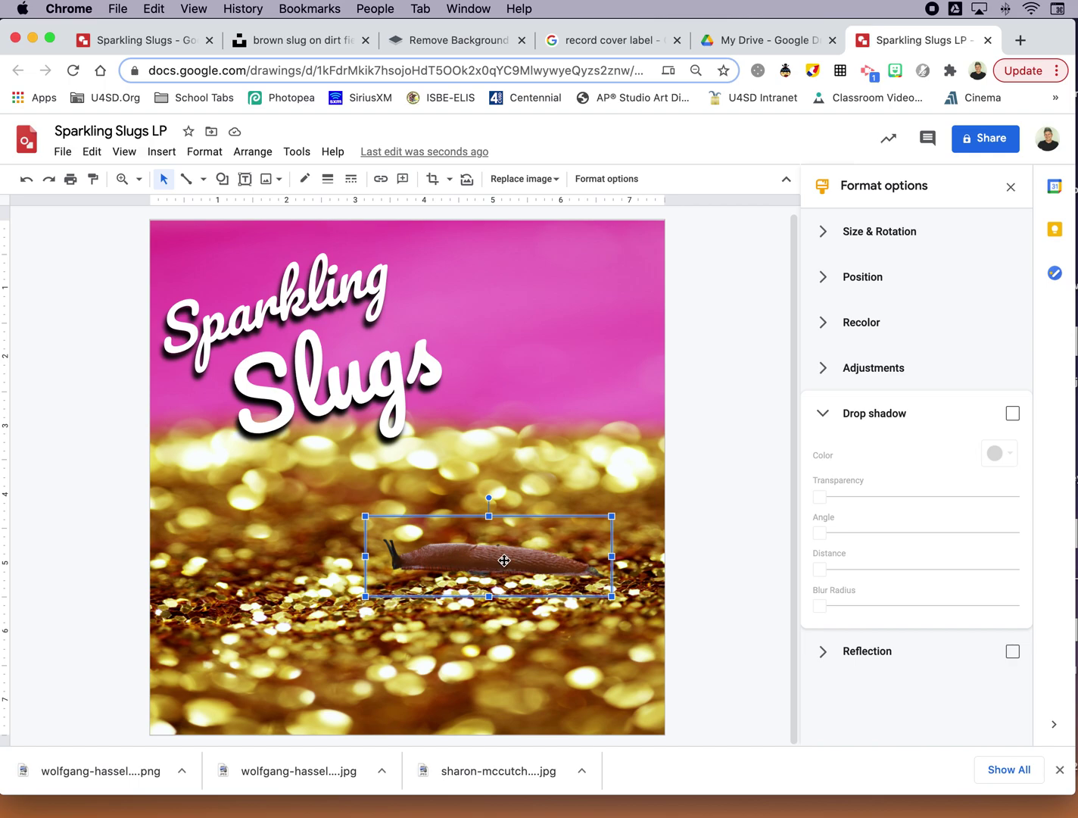
Step: Flip the slug horizontally to face right and tilt it to 355.1° so its head rises
left_click(825, 233)
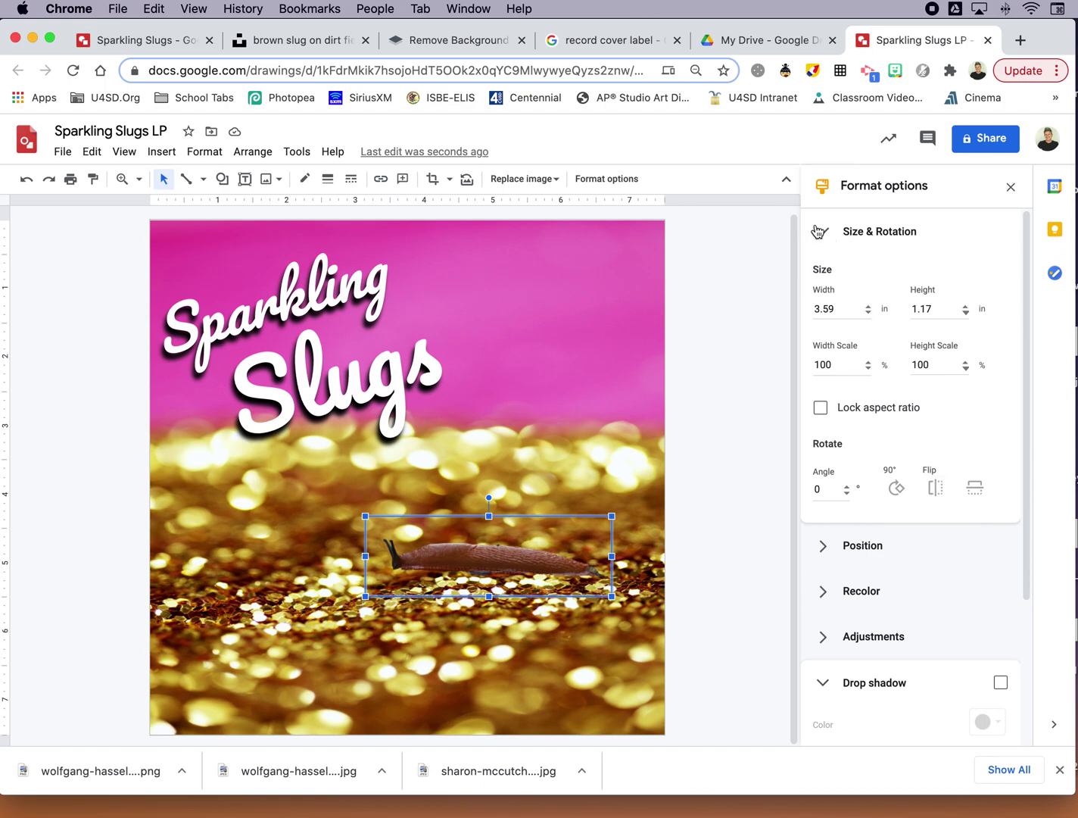
left_click(937, 488)
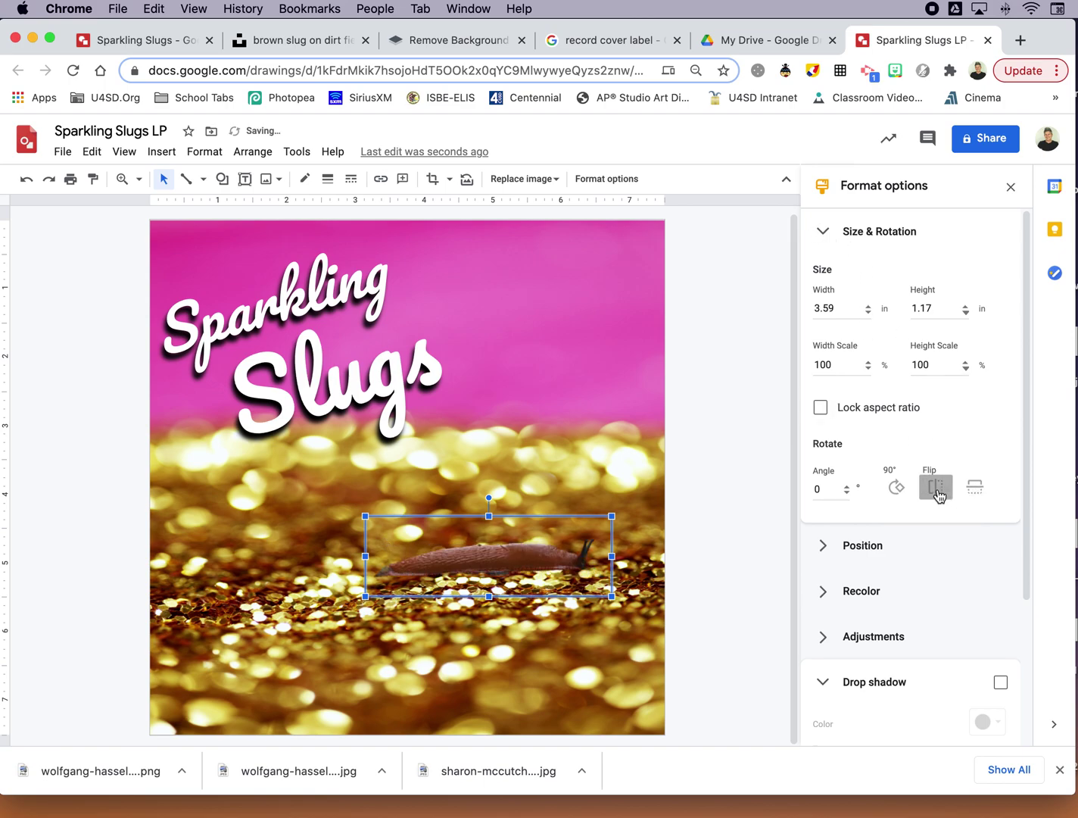
left_click(847, 488)
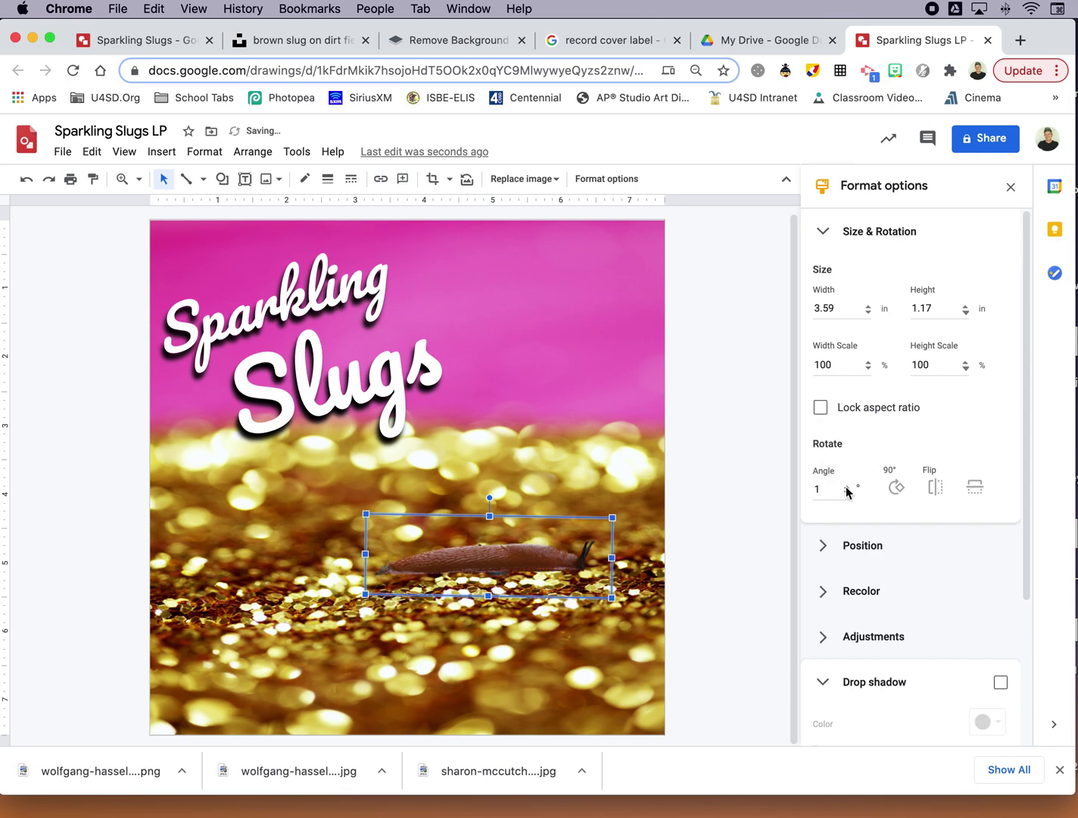
left_click(848, 493)
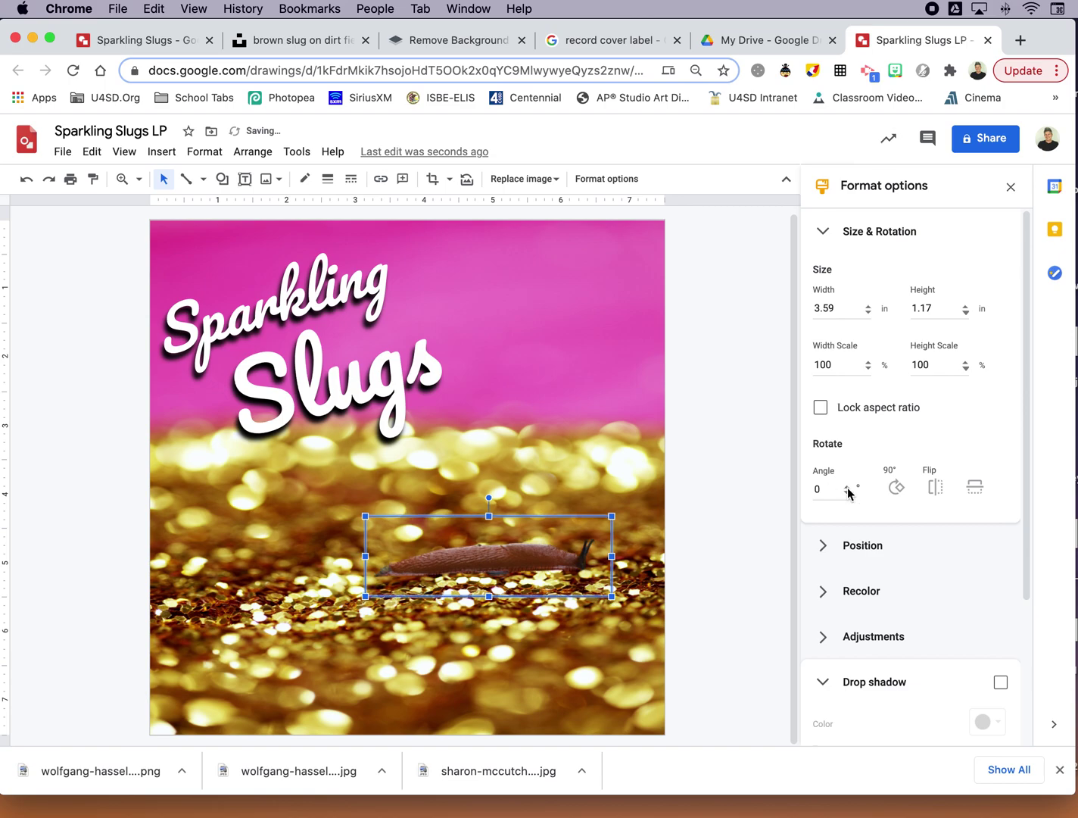
left_click(847, 487)
left_click(847, 487)
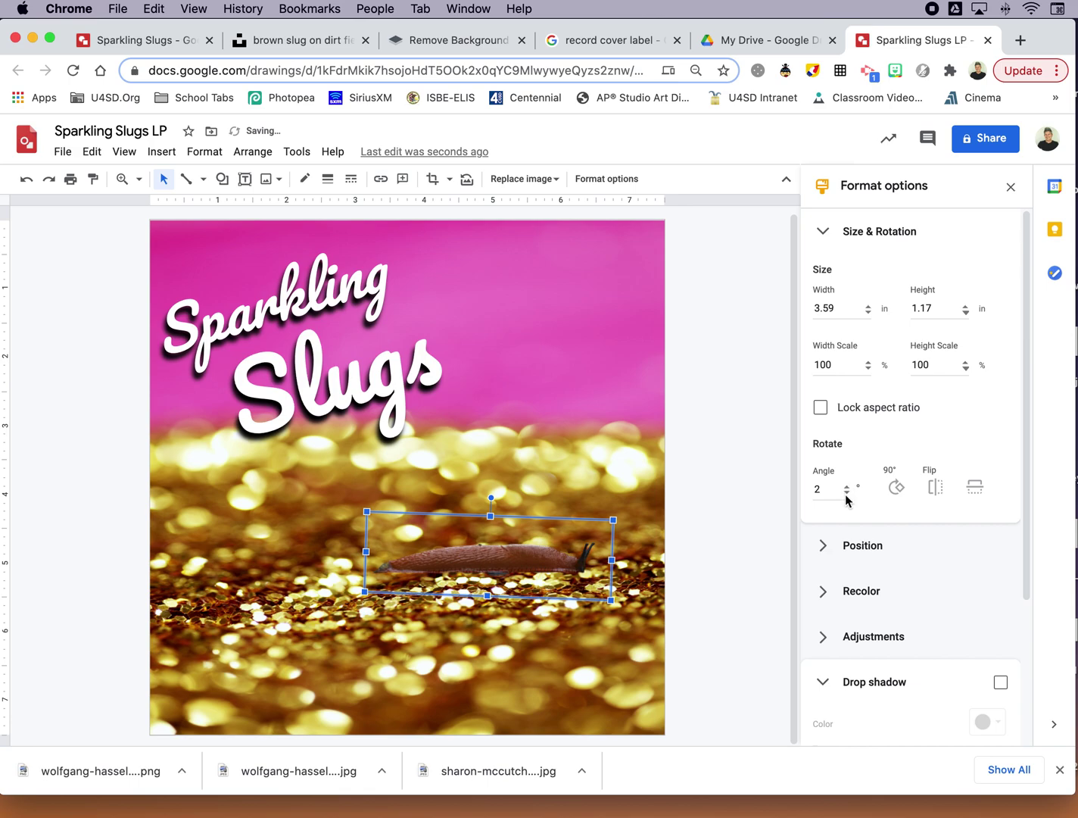
left_click(846, 494)
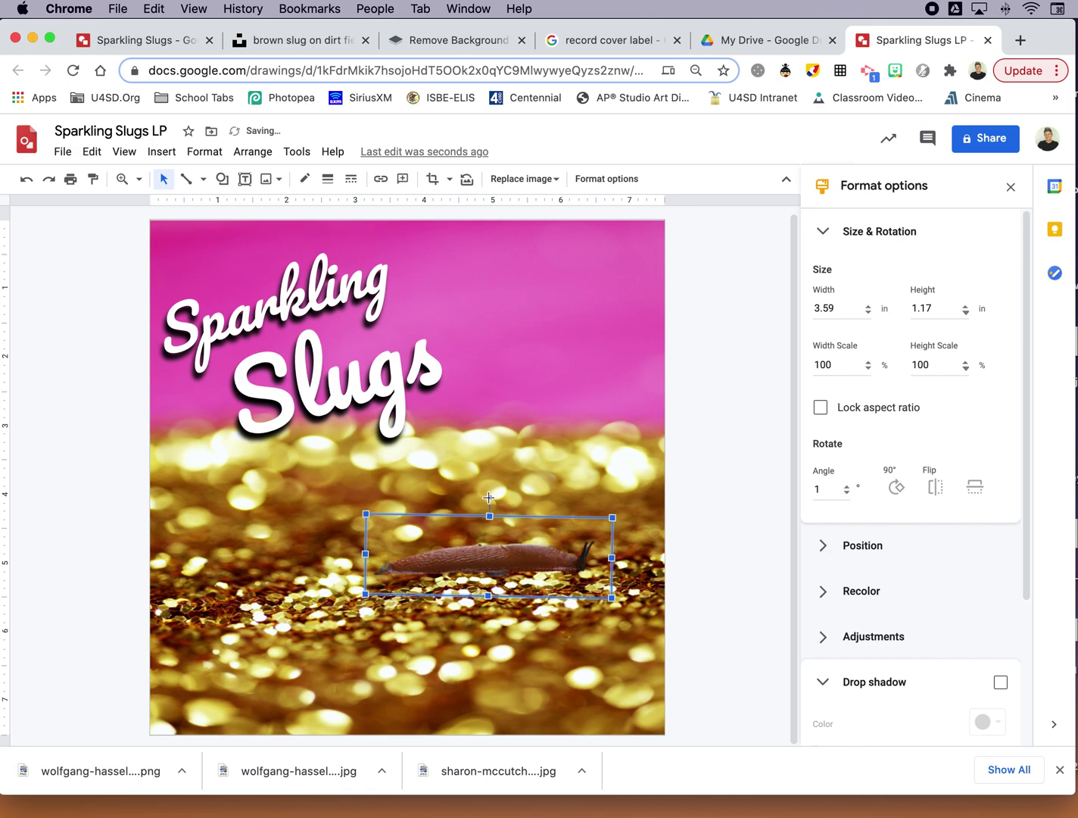
left_click_drag(488, 498, 484, 501)
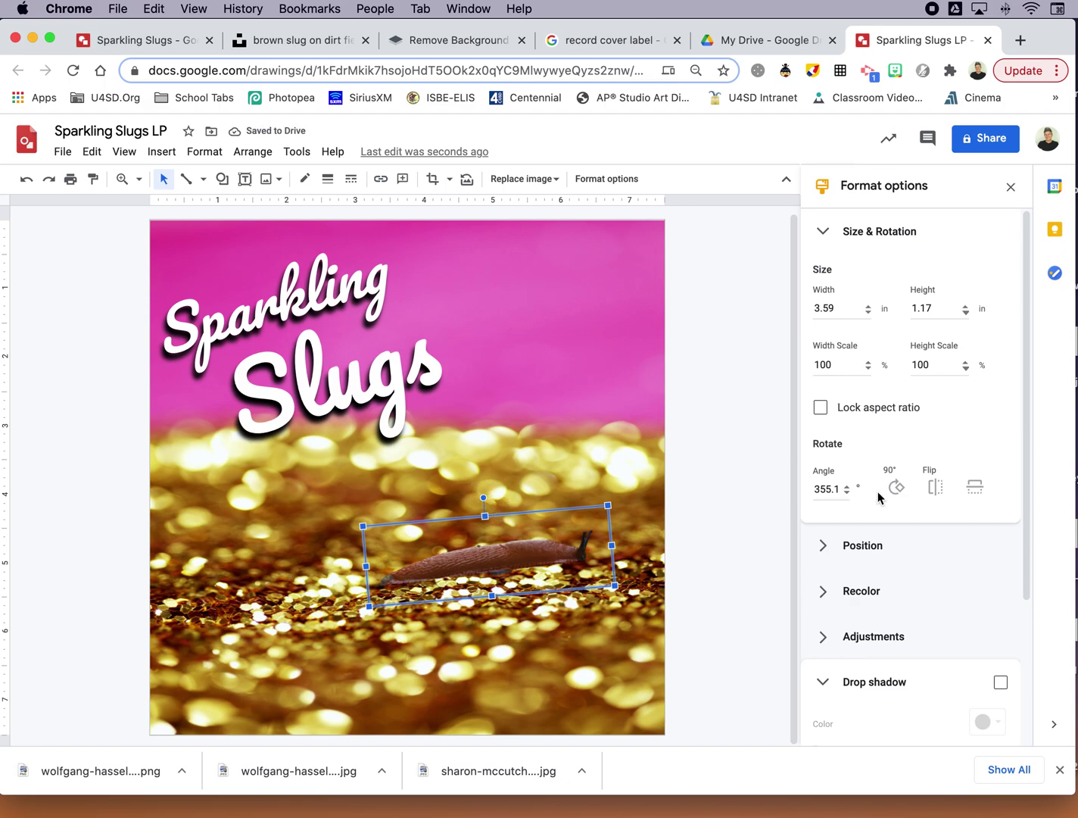
Step: Compare the slug against the original Sparkling Slugs cover, then return to the LP drawing
scroll(896, 491, "down", 5)
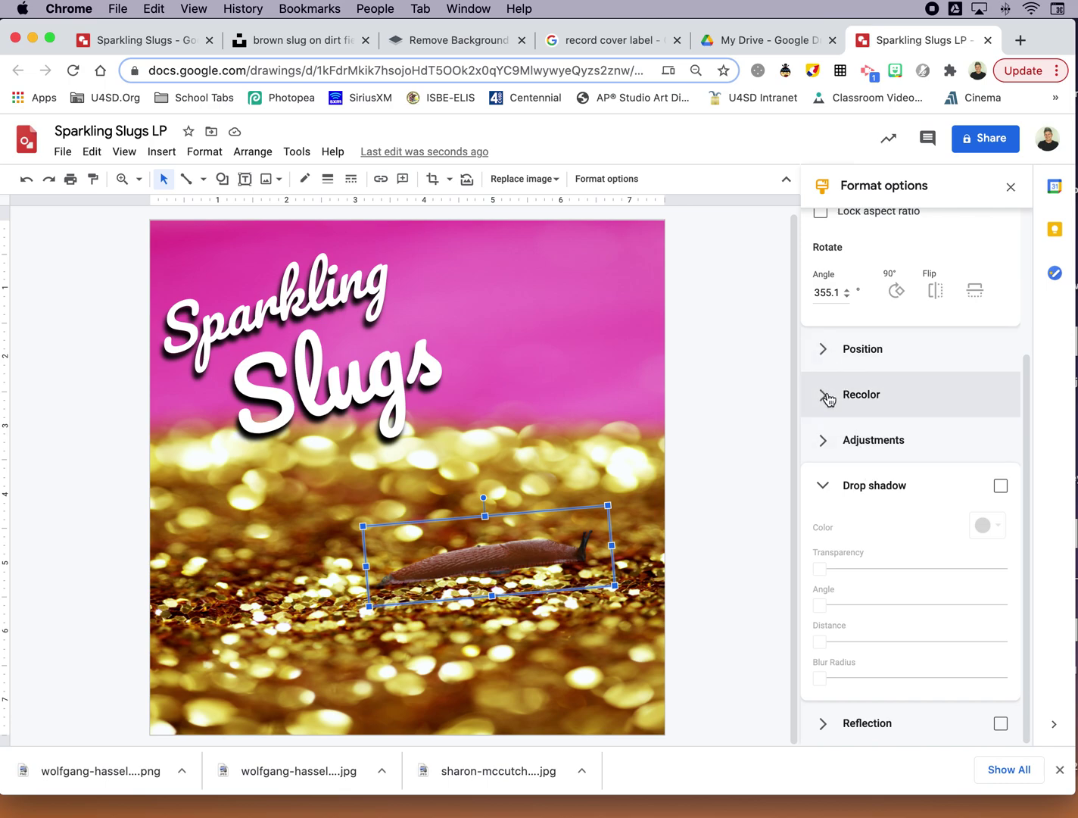
left_click(141, 41)
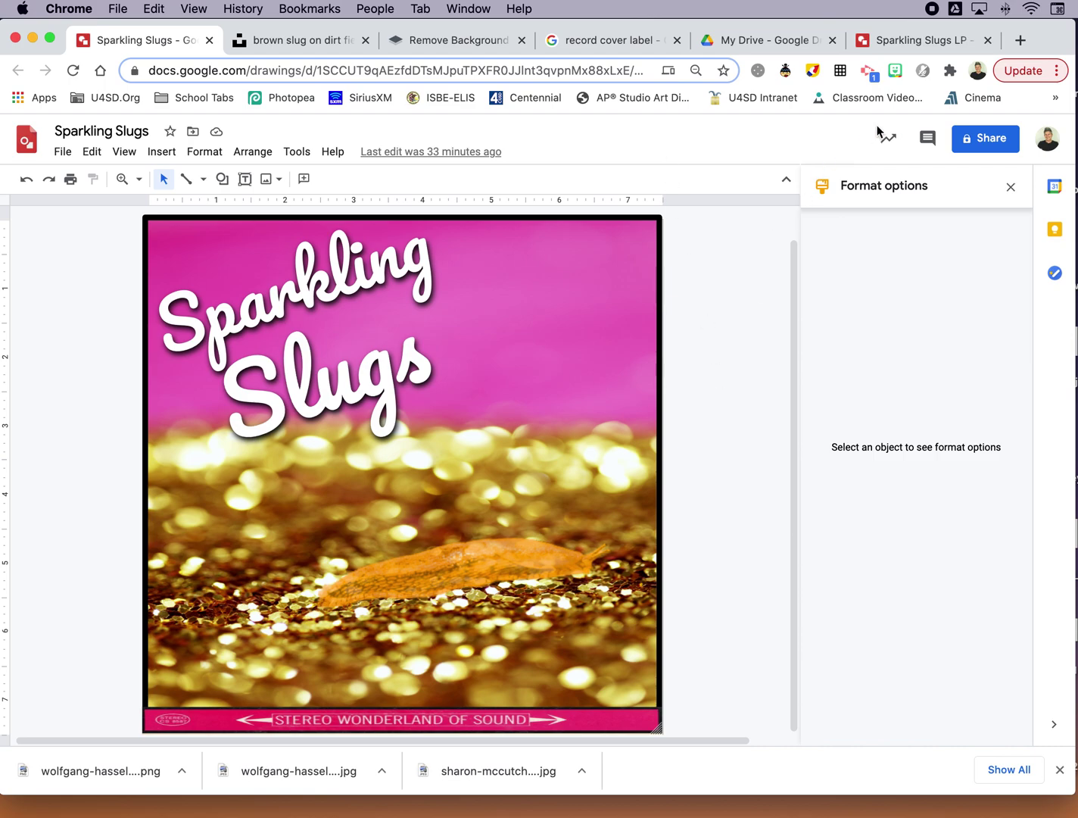
left_click(909, 41)
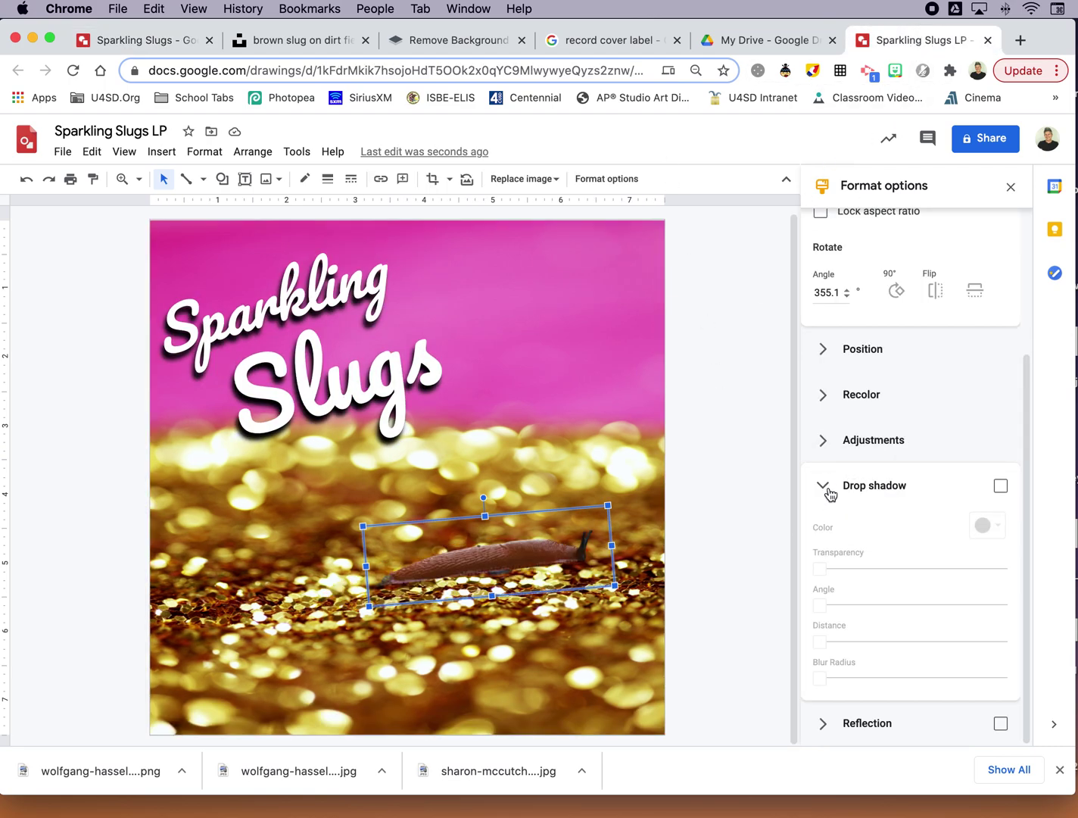
Step: Try cyan and magenta recolours on the slug, then settle on the light orange Light 3
left_click(826, 395)
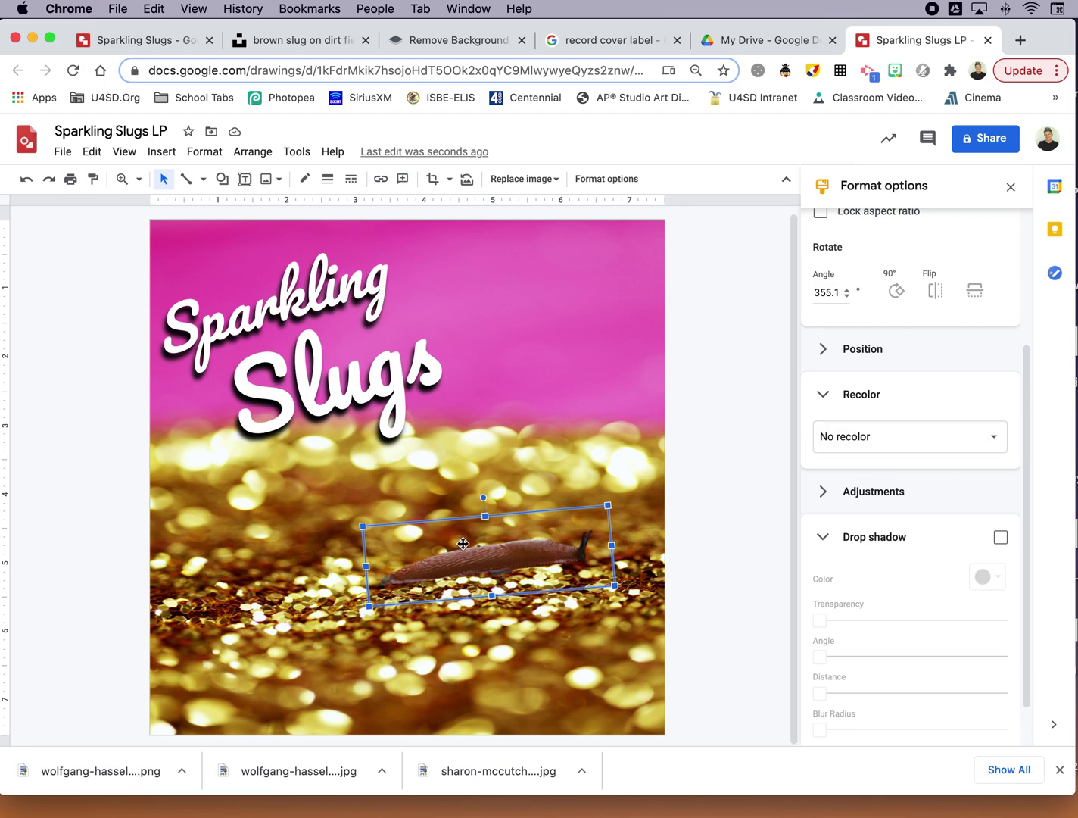
left_click(875, 445)
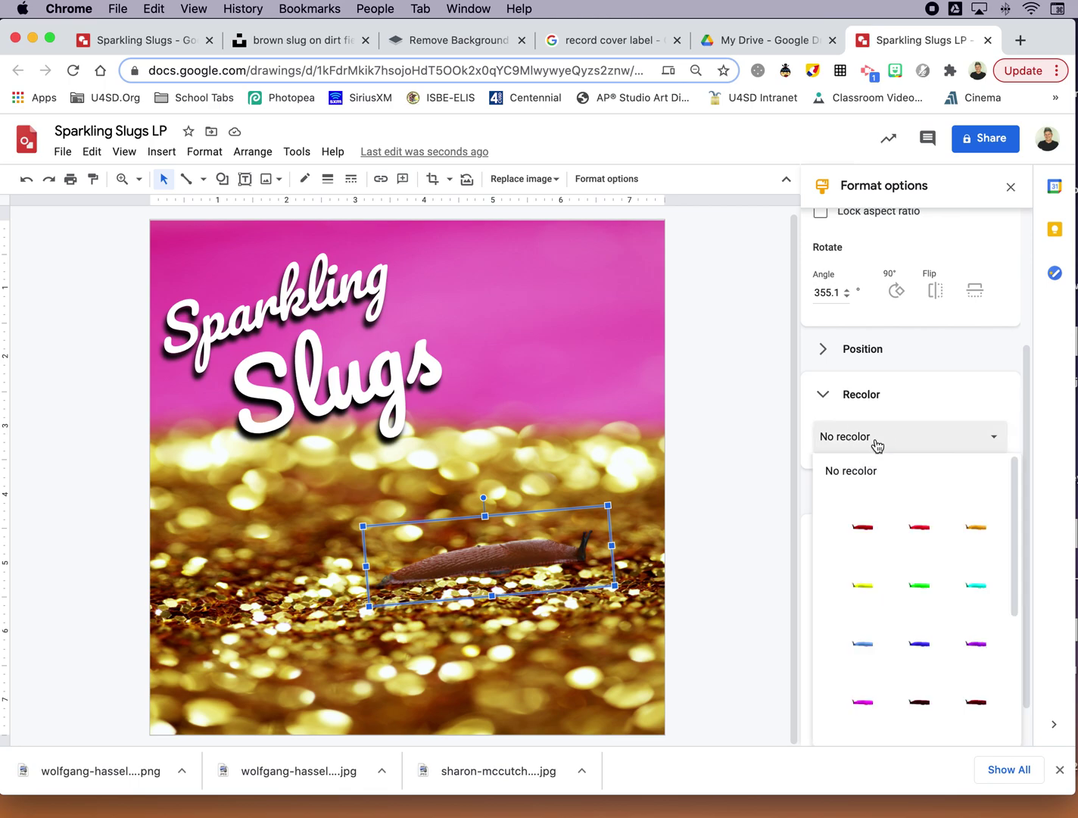
left_click(977, 591)
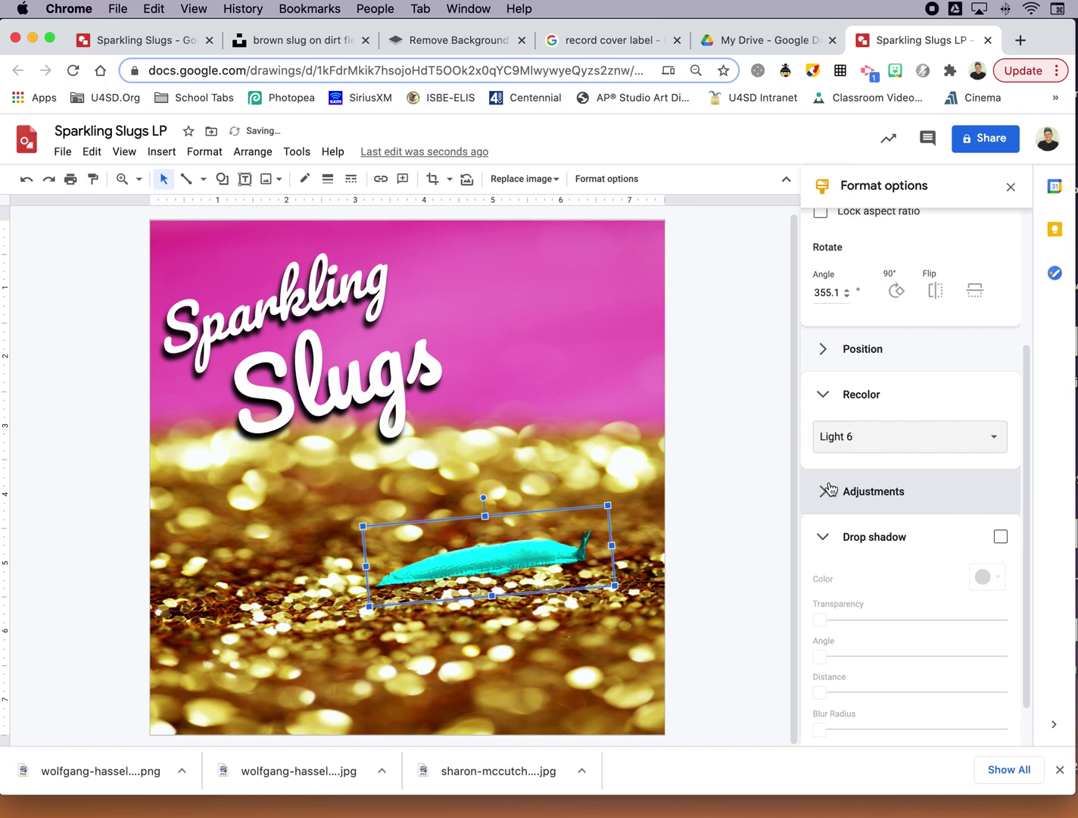
left_click(877, 442)
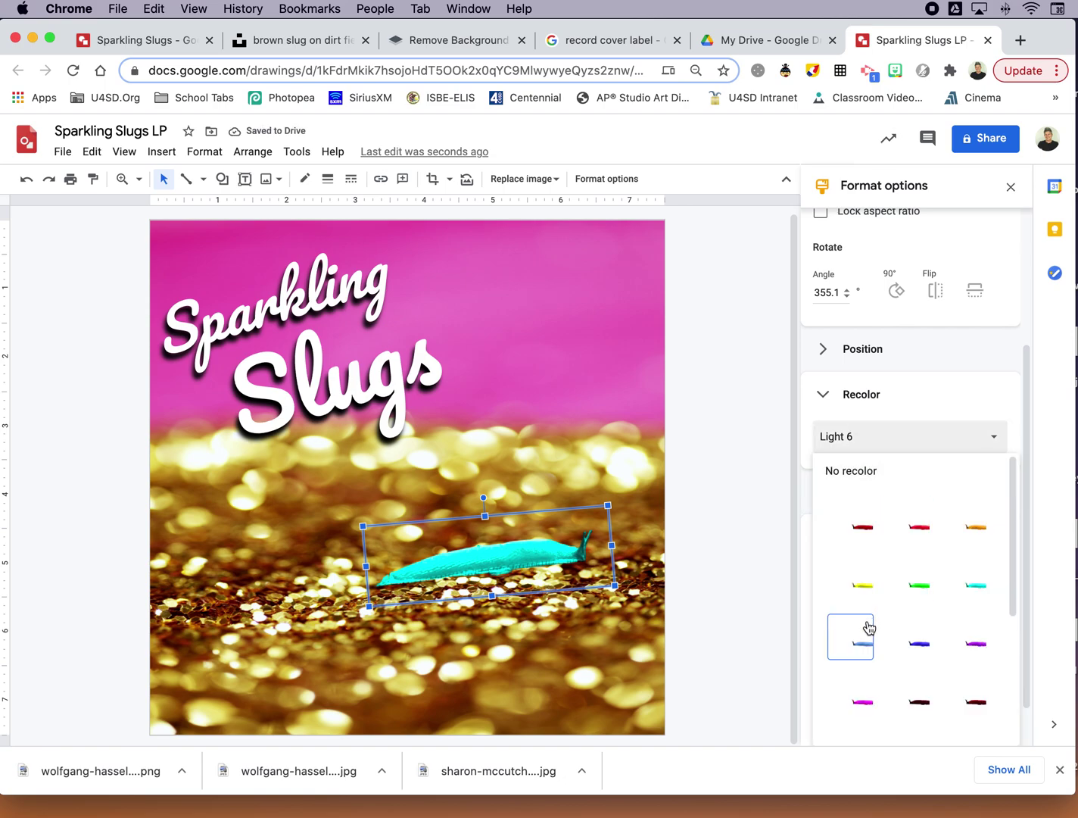
left_click(861, 690)
left_click(896, 439)
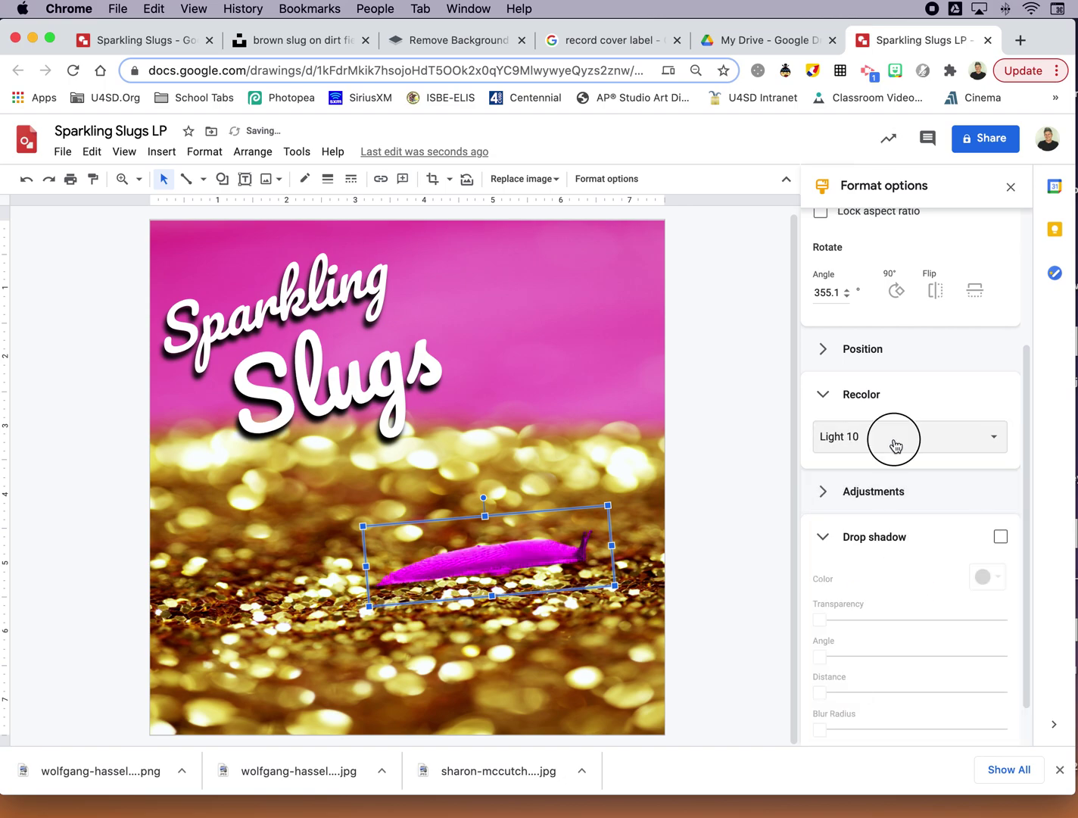
left_click(976, 528)
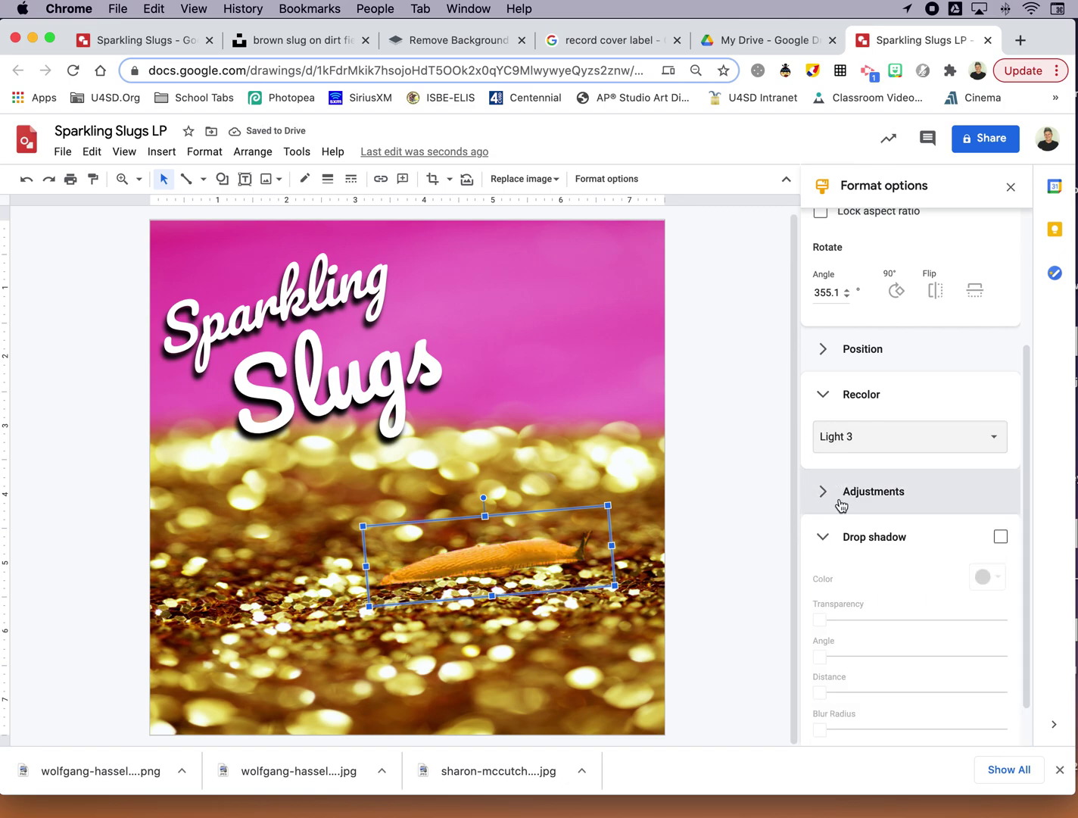
left_click(826, 397)
left_click(826, 397)
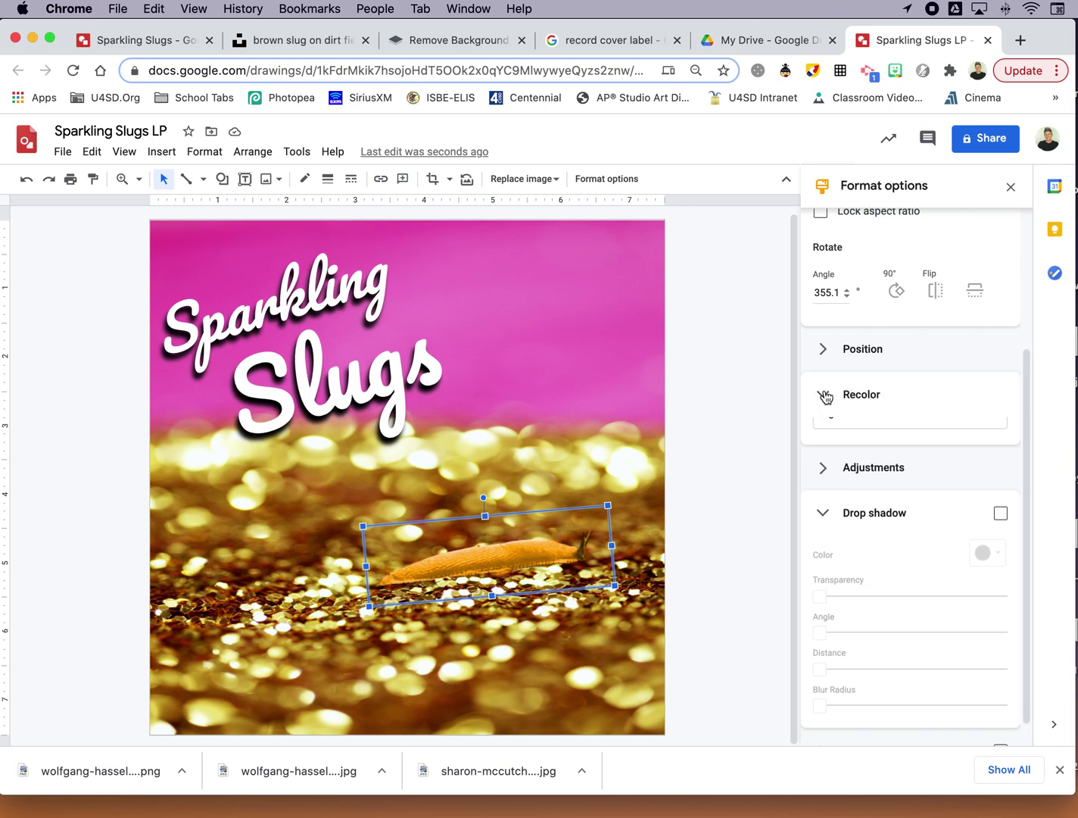
scroll(872, 446, "down", 2)
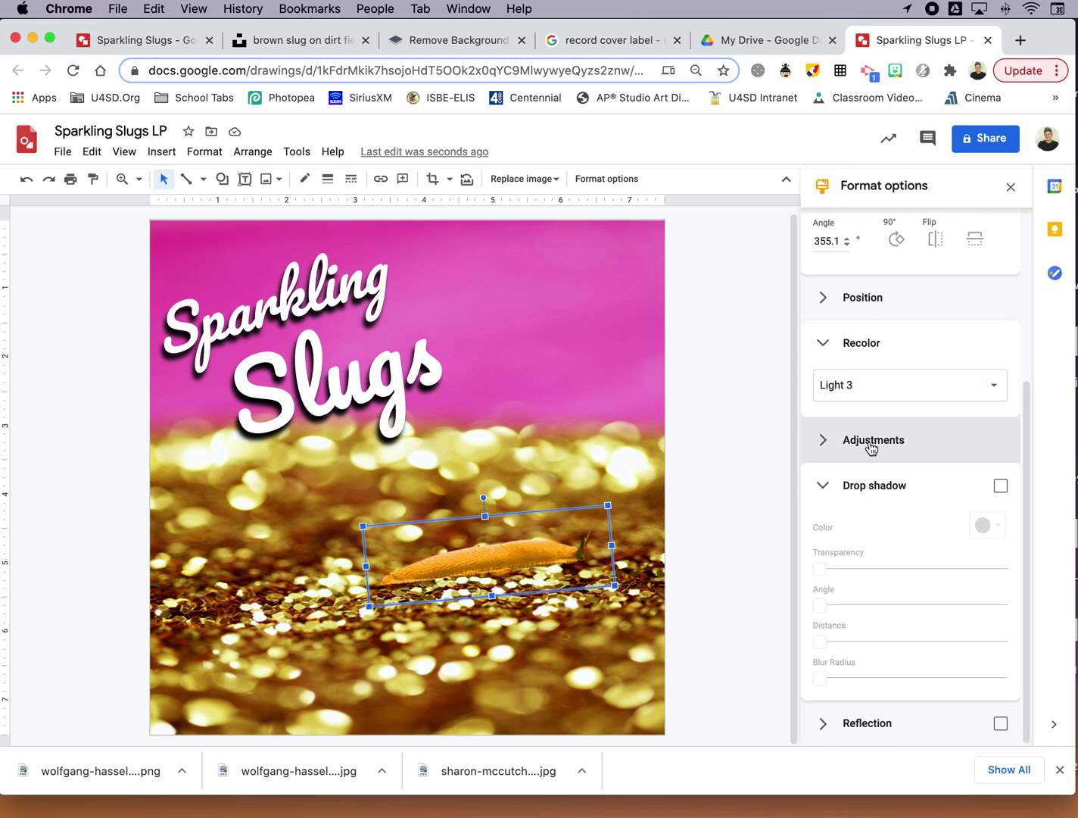
Step: Make the orange slug very slightly transparent and a little brighter in Adjustments
left_click(825, 450)
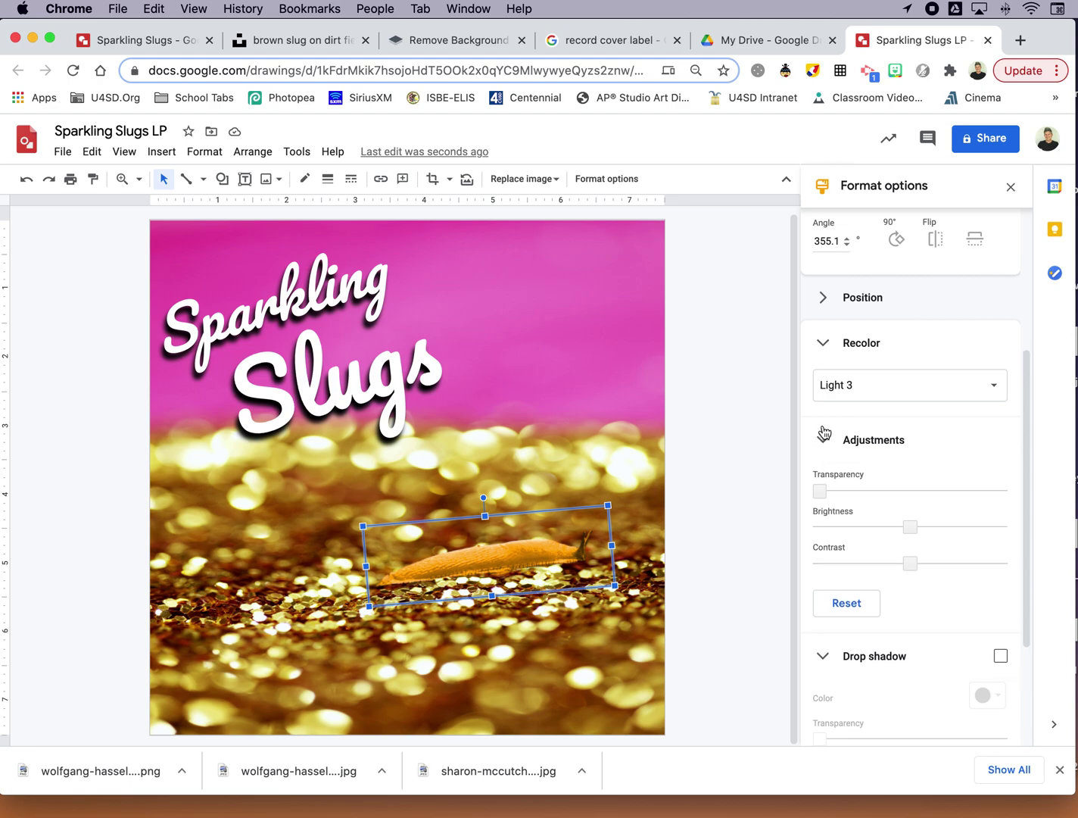
left_click_drag(821, 490, 832, 490)
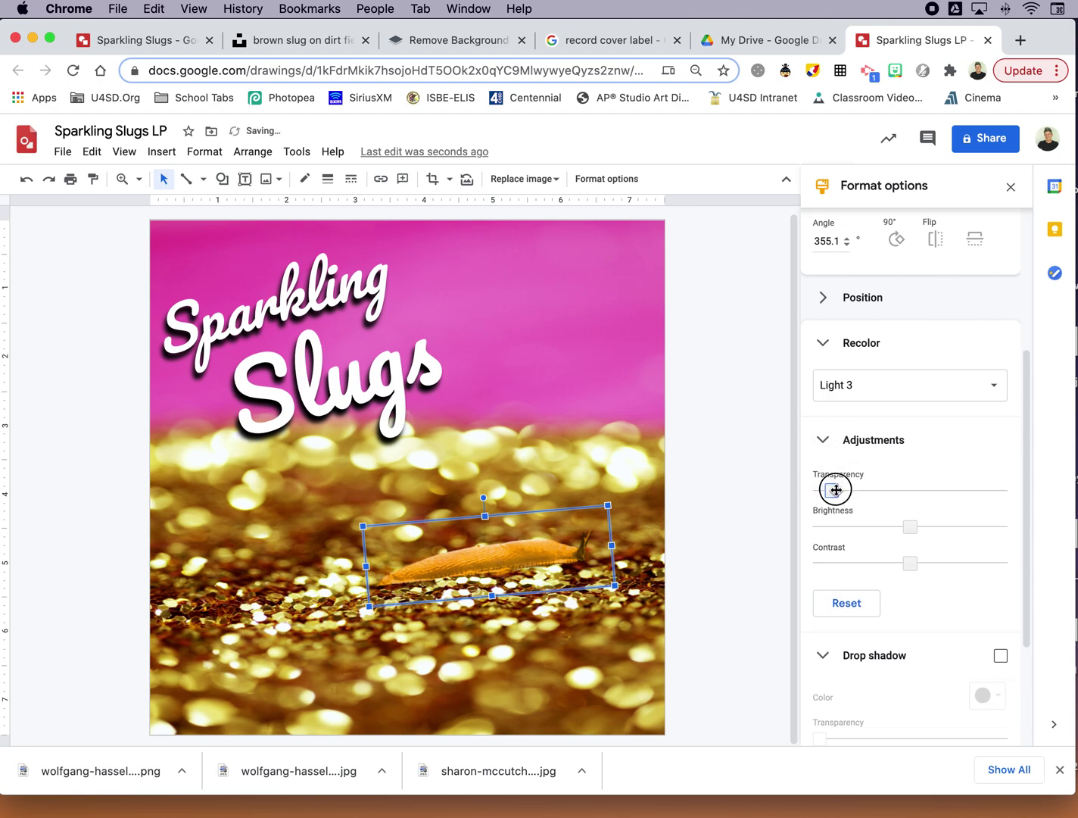
mouse_move(910, 526)
left_mouse_down()
mouse_move(939, 525)
mouse_move(895, 525)
mouse_move(914, 527)
left_mouse_up()
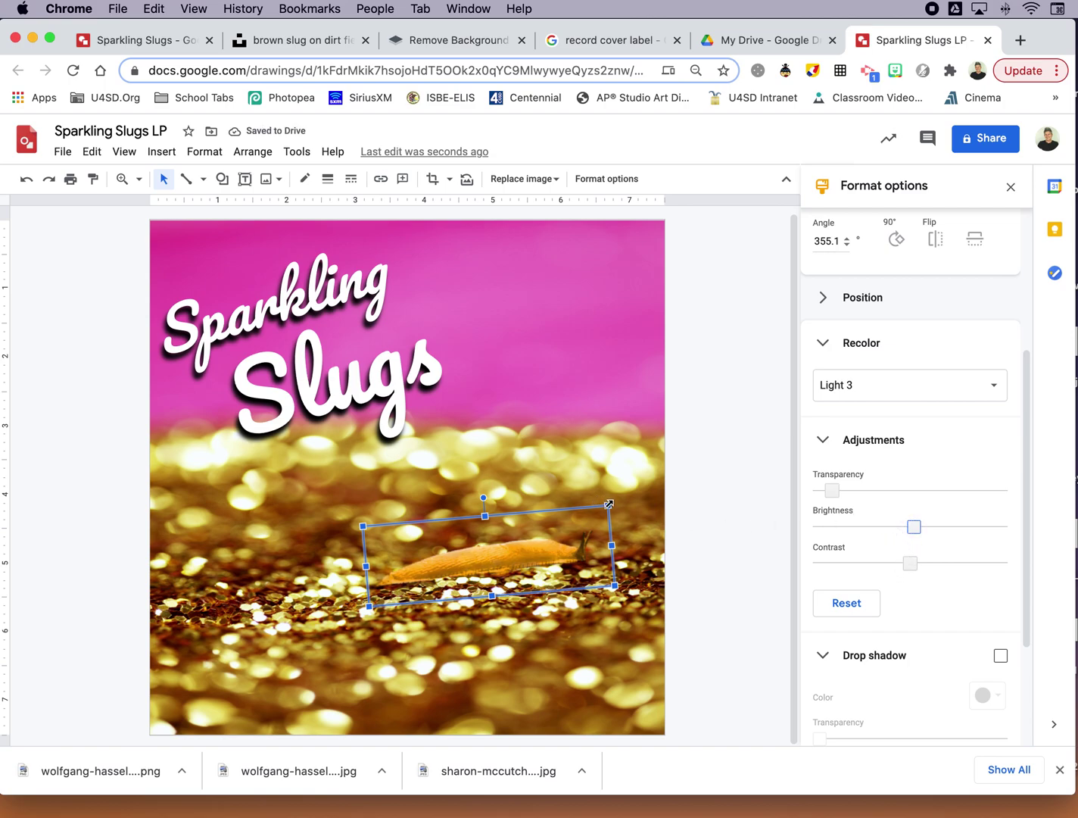
Step: Enlarge the slug from both top corners and nudge it into place on the glitter
left_click_drag(609, 504, 658, 484)
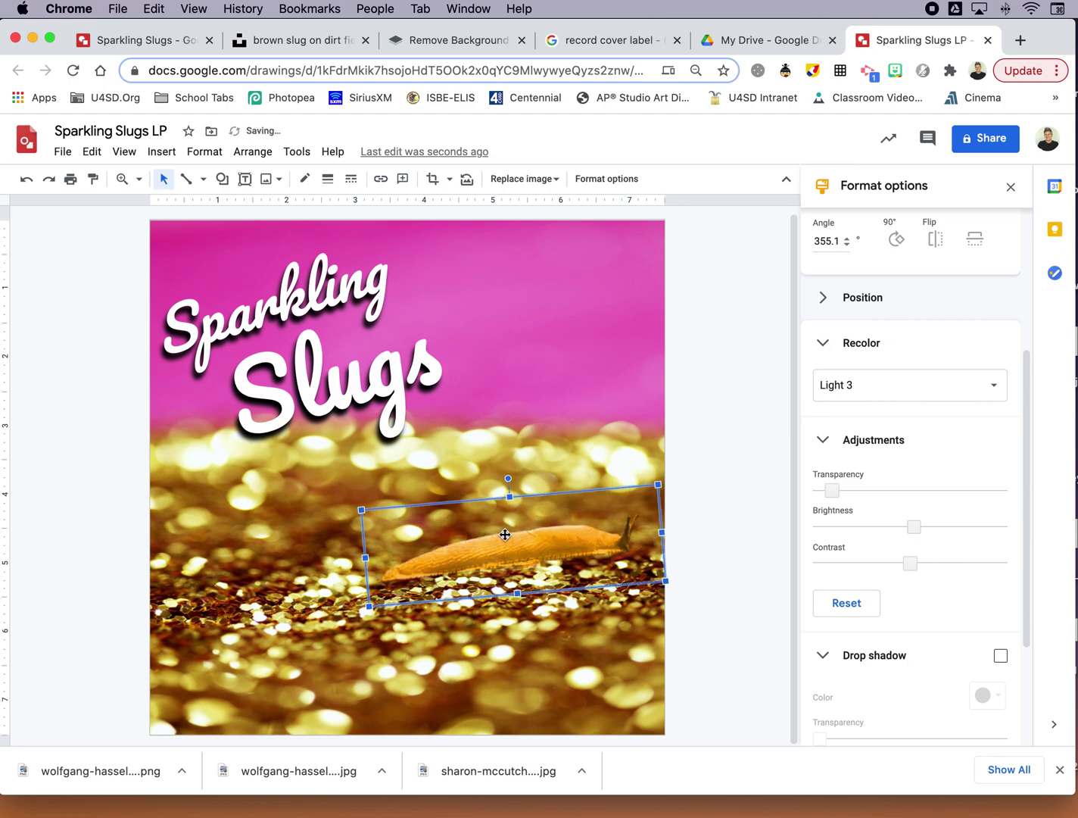
left_click_drag(479, 561, 461, 562)
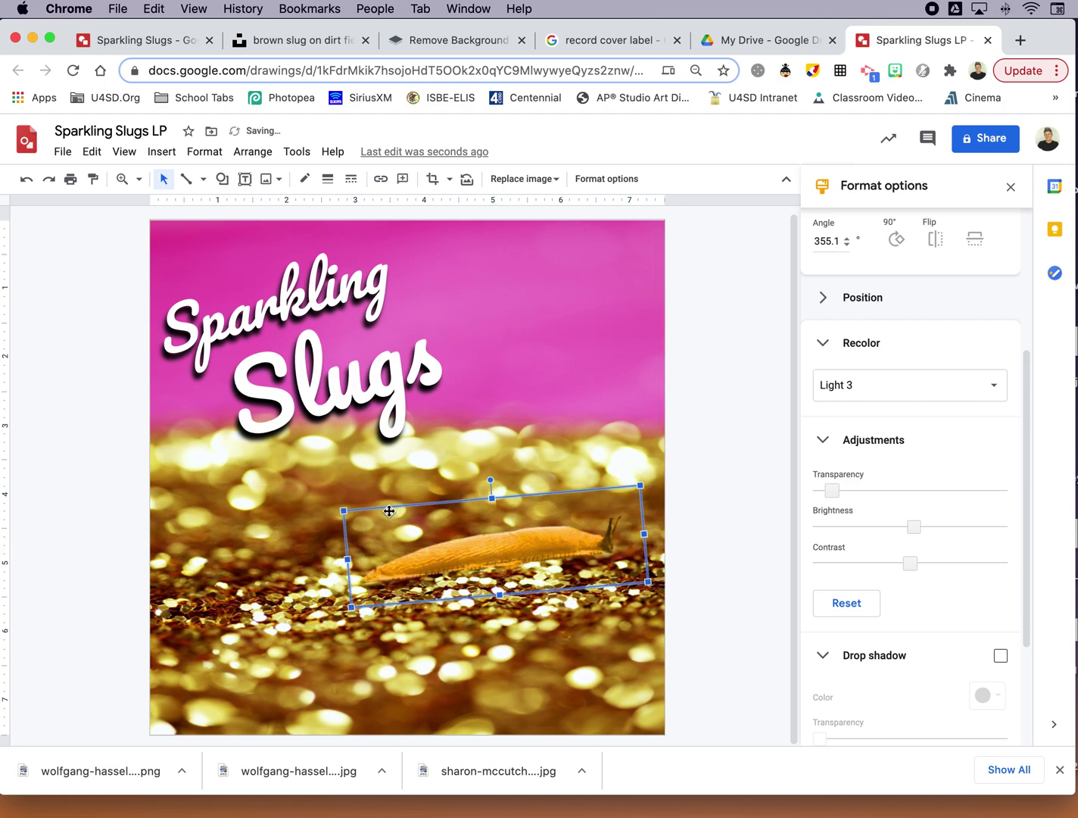
left_click_drag(344, 510, 324, 505)
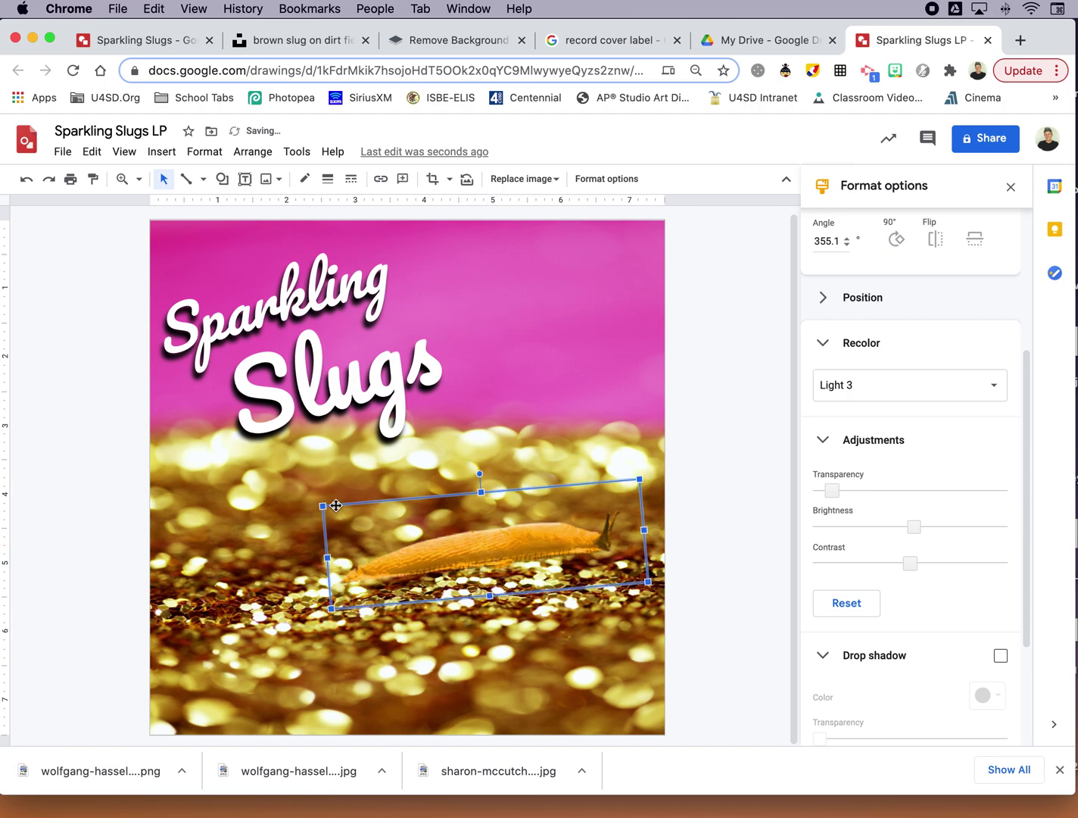
left_click(703, 564)
left_click(498, 550)
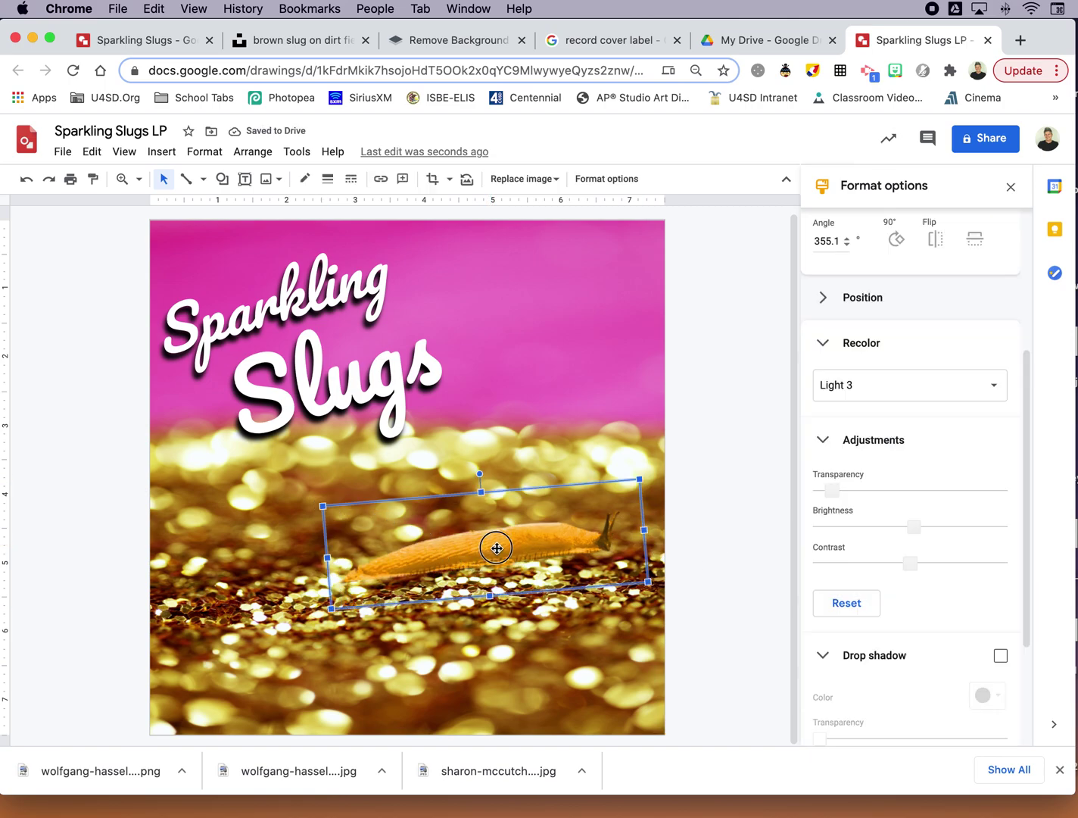
key("Down")
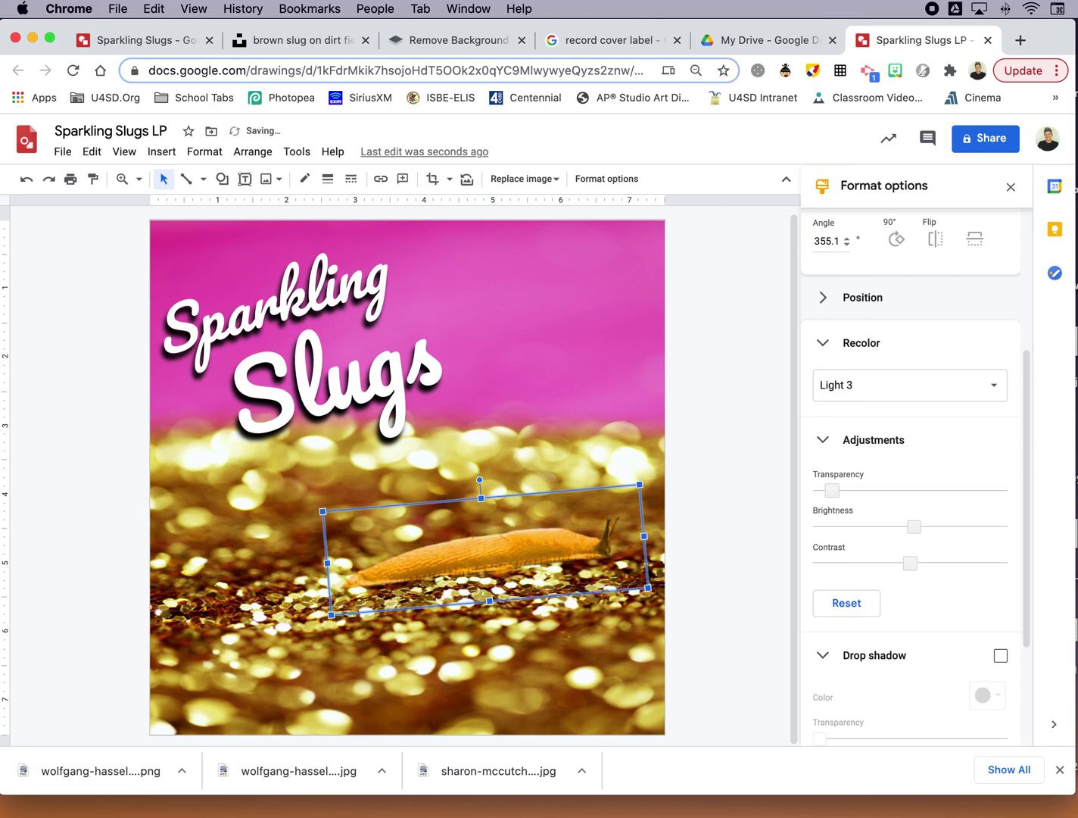
key("Right")
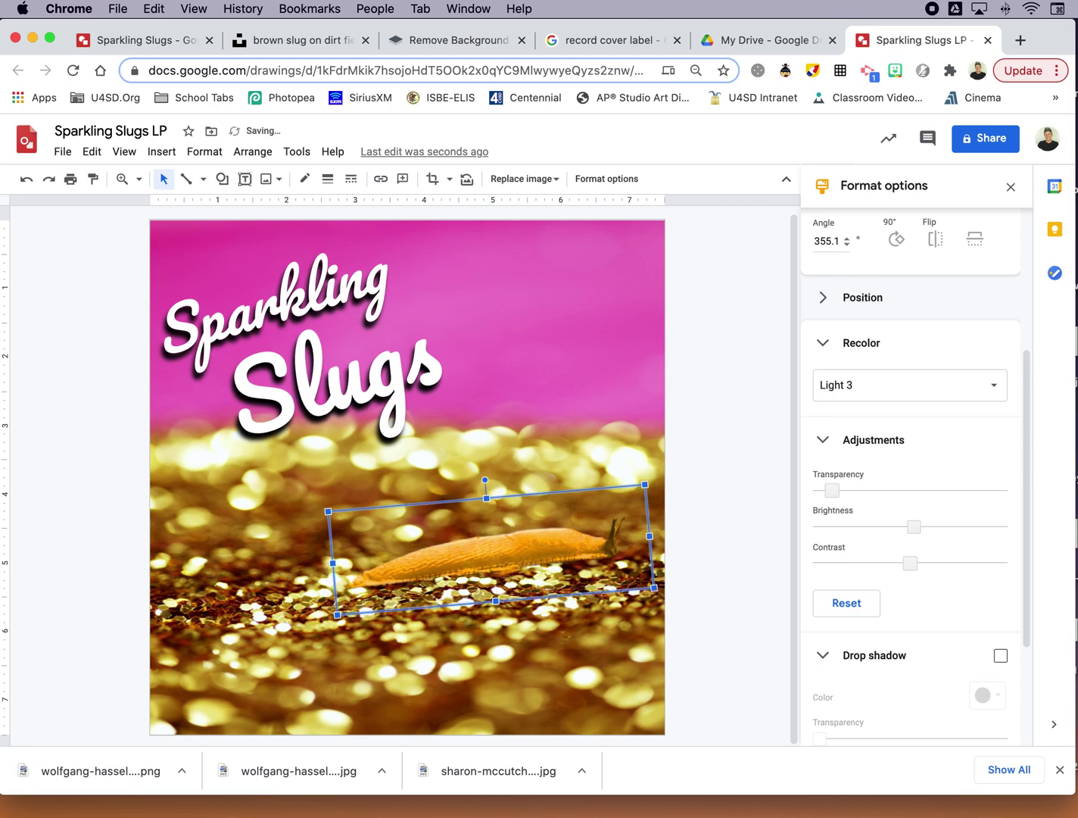
key("Down")
key("Down")
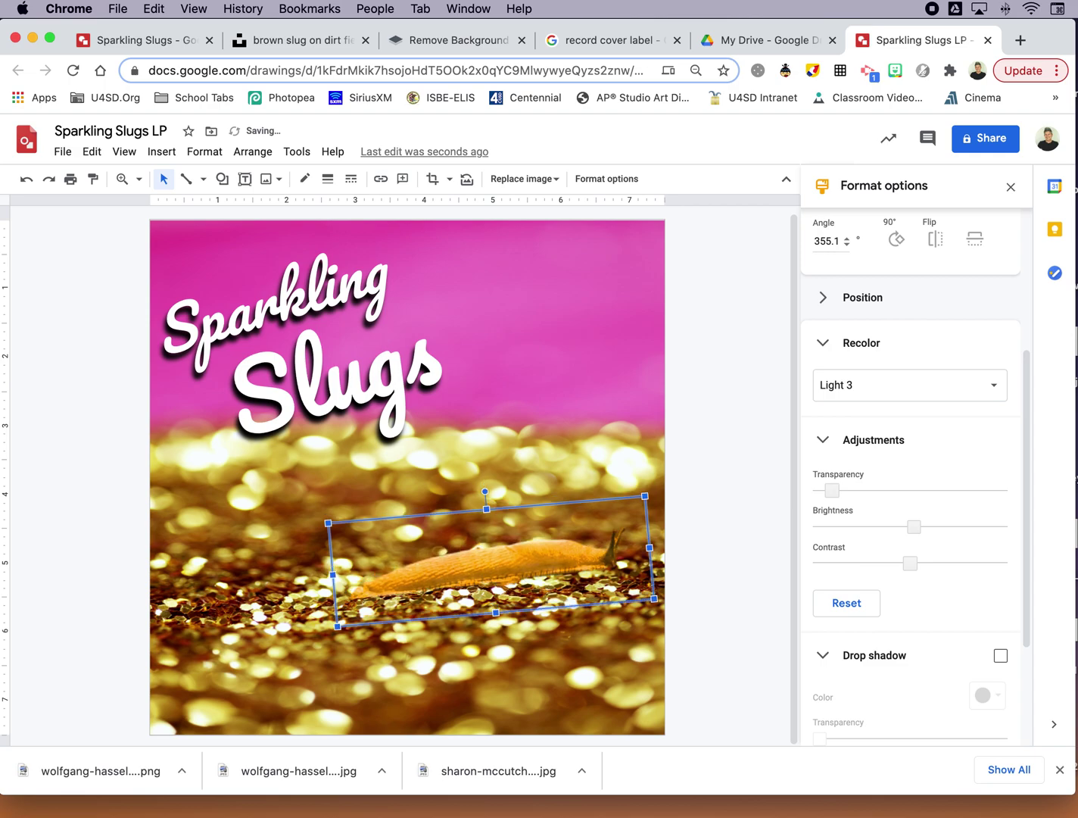
key("Up")
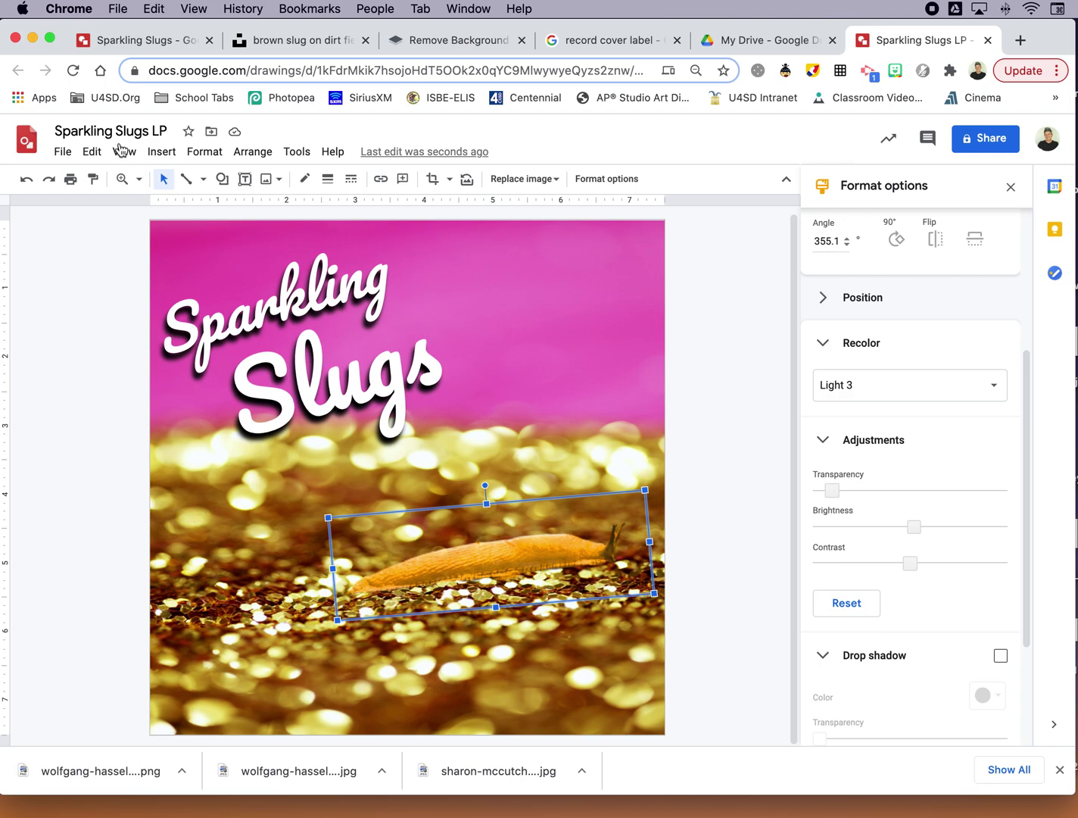
Step: Check the original cover, then give the glitter background a 12px black border
left_click(115, 38)
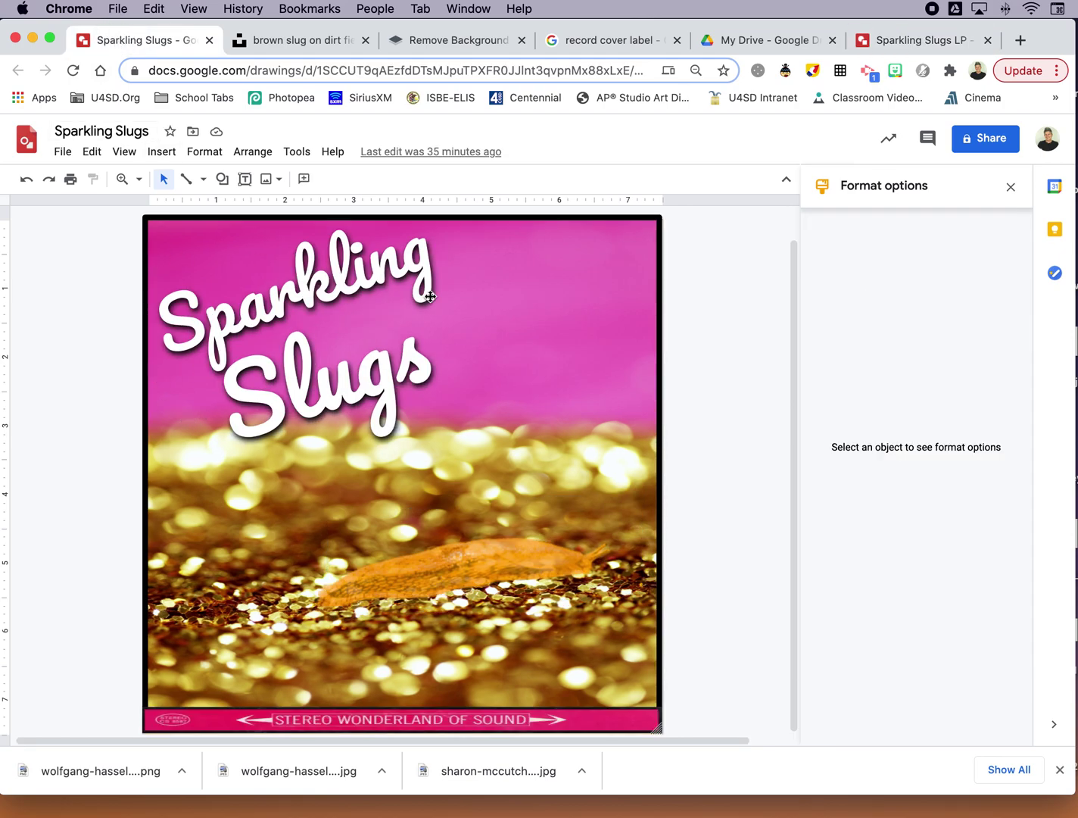
left_click(931, 39)
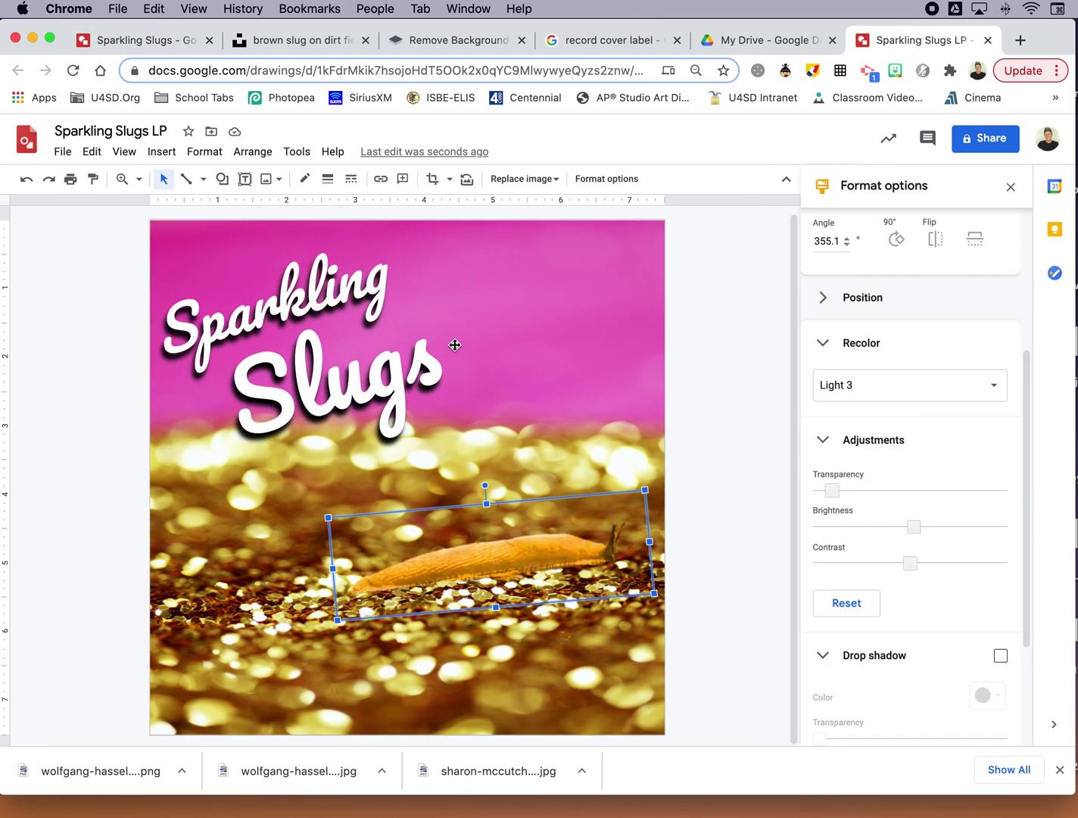
left_click(638, 272)
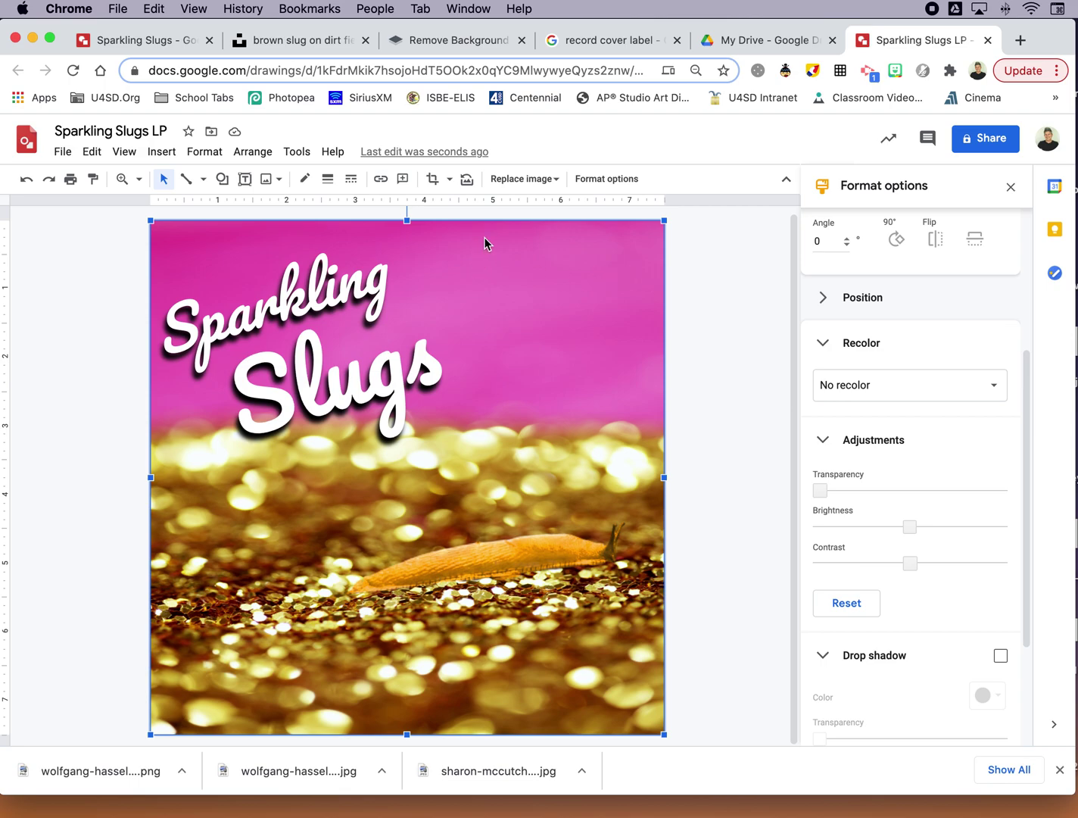
left_click(330, 184)
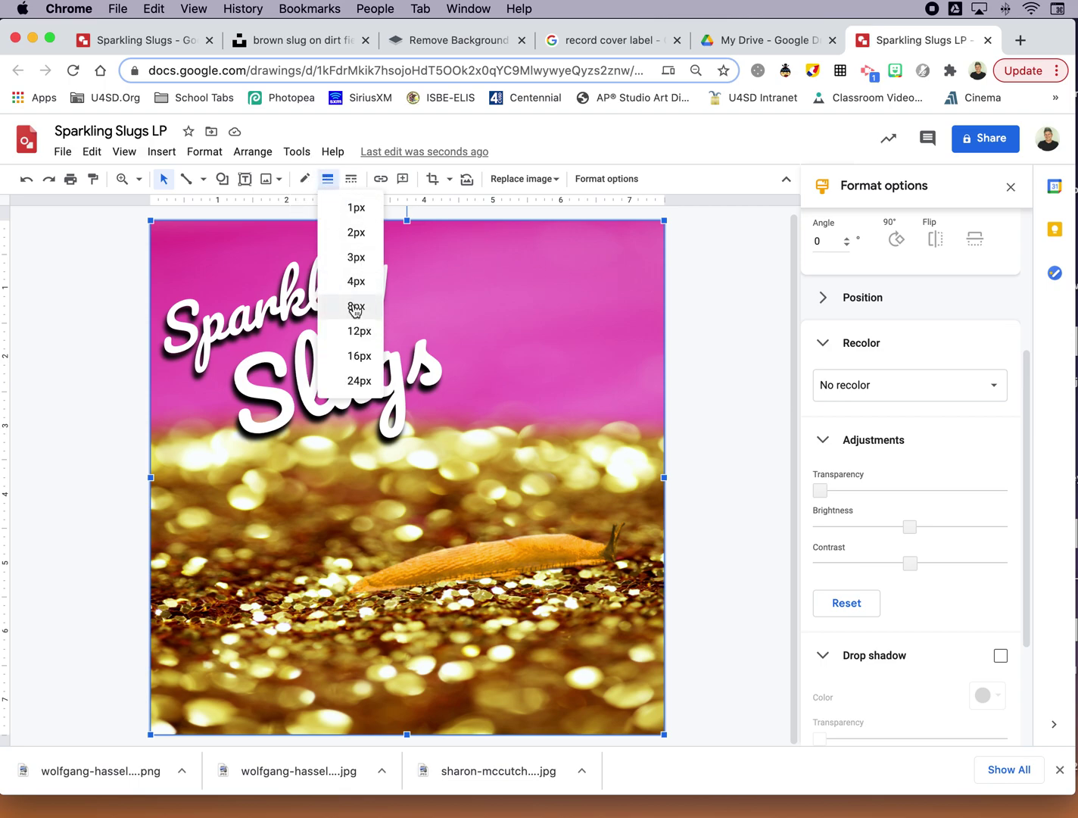
left_click(352, 354)
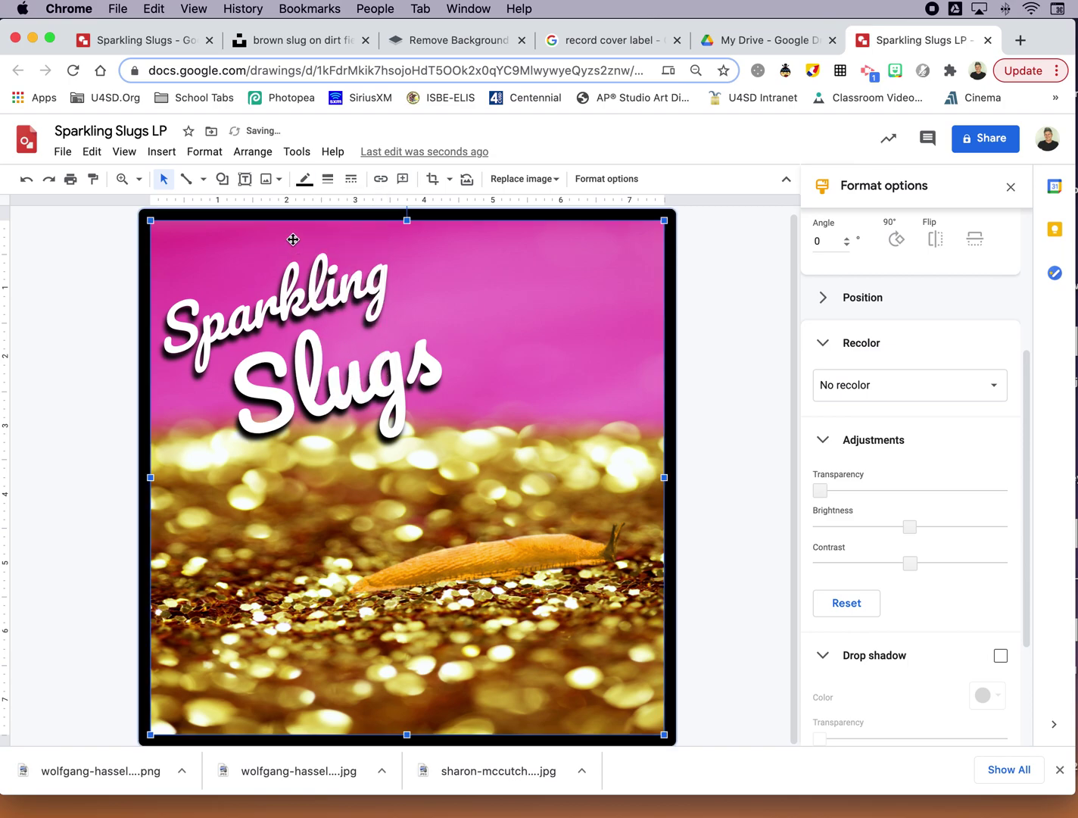
left_click(328, 179)
left_click(371, 333)
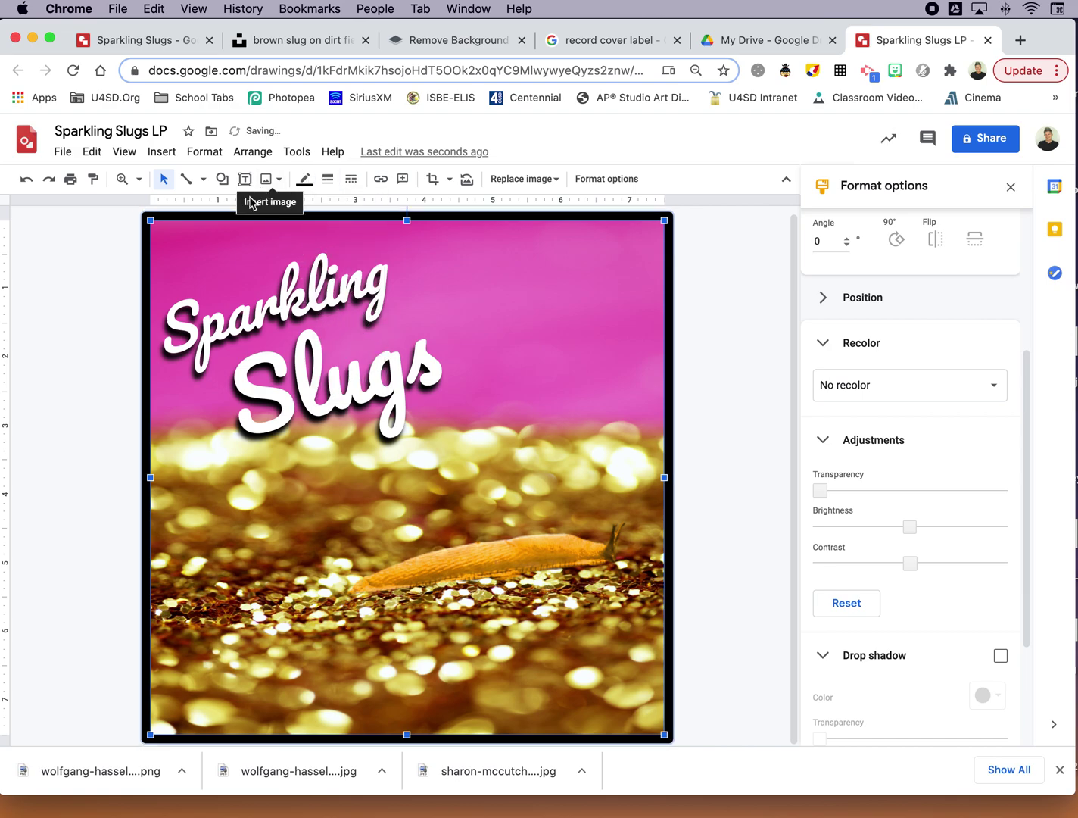
Step: Resize the glitter photo from its corners so it fills inside the black border
left_click(120, 229)
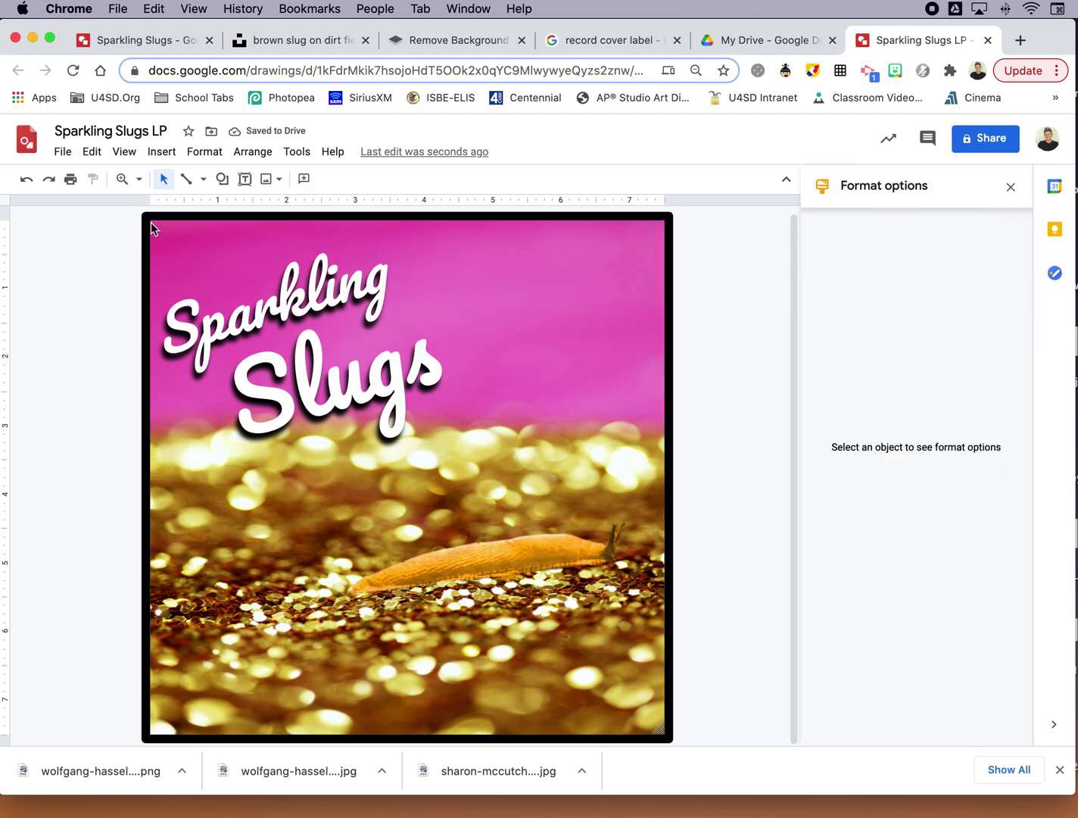
left_click(151, 222)
mouse_move(145, 218)
left_mouse_down()
mouse_move(174, 237)
mouse_move(154, 224)
left_mouse_up()
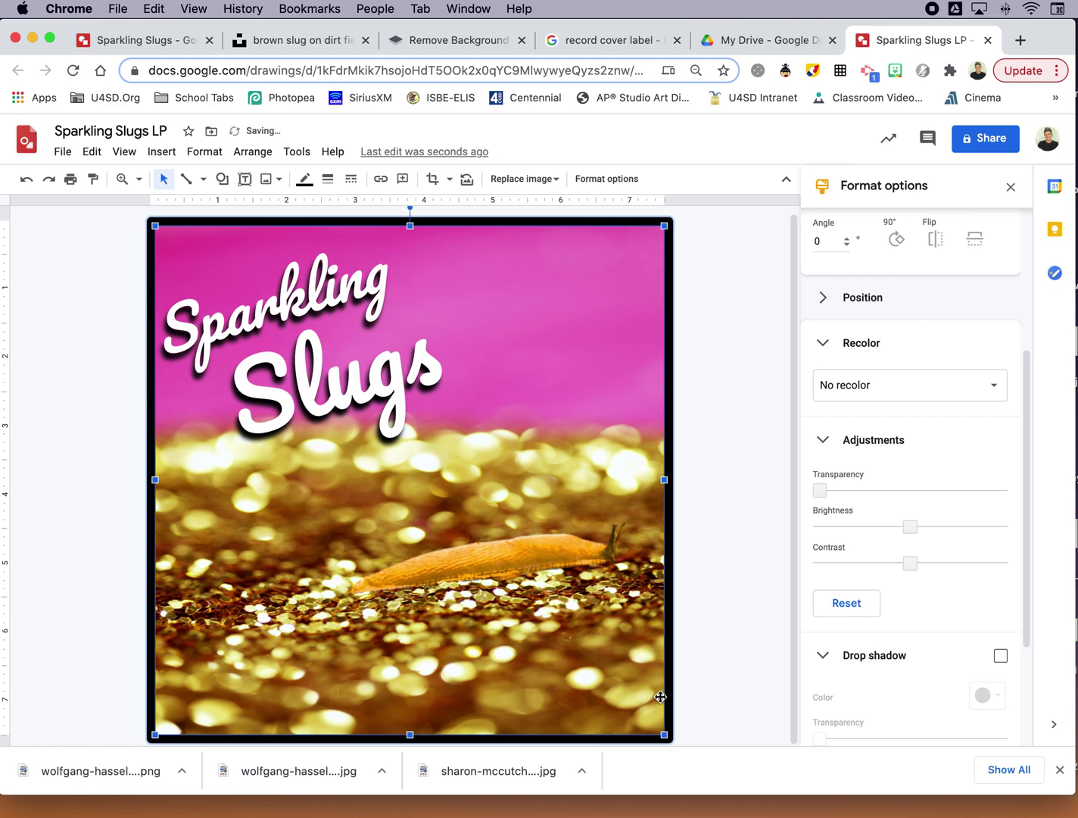
mouse_move(665, 735)
left_mouse_down()
mouse_move(655, 729)
mouse_move(666, 735)
left_mouse_up()
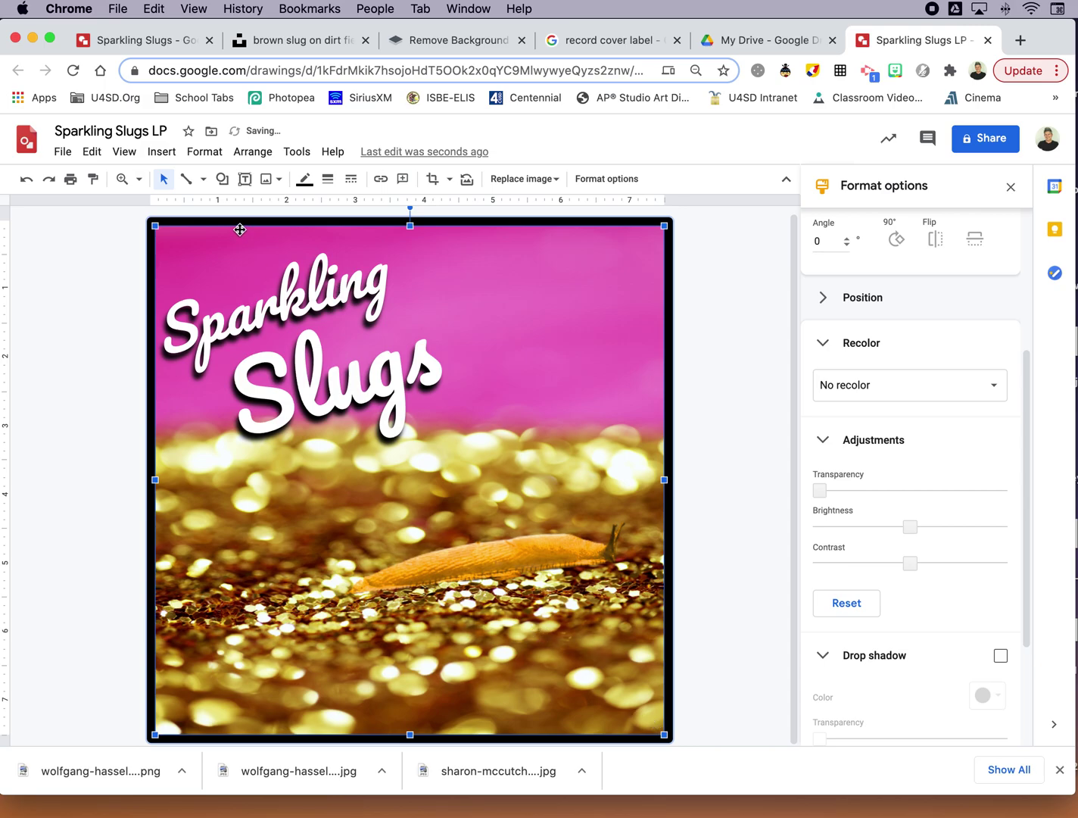
Step: Copy the vintage STEREO record-labels image from the 'record cover label' image results
left_click(602, 40)
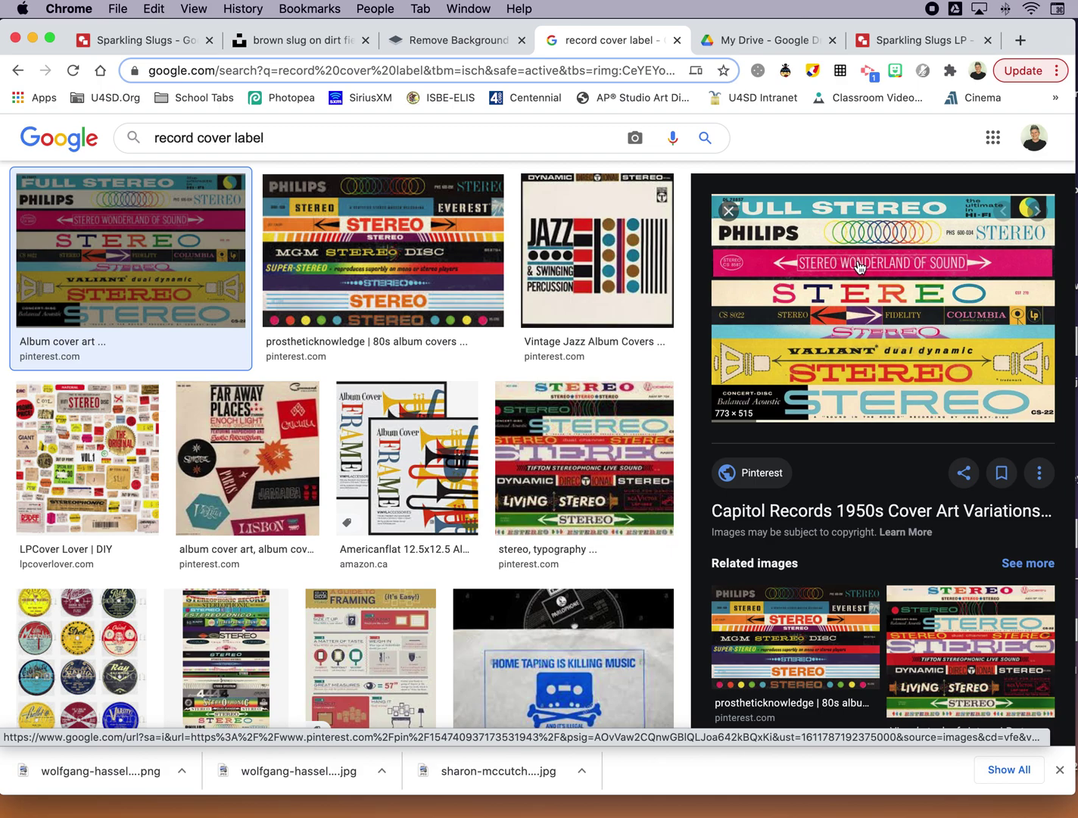
right_click(801, 363)
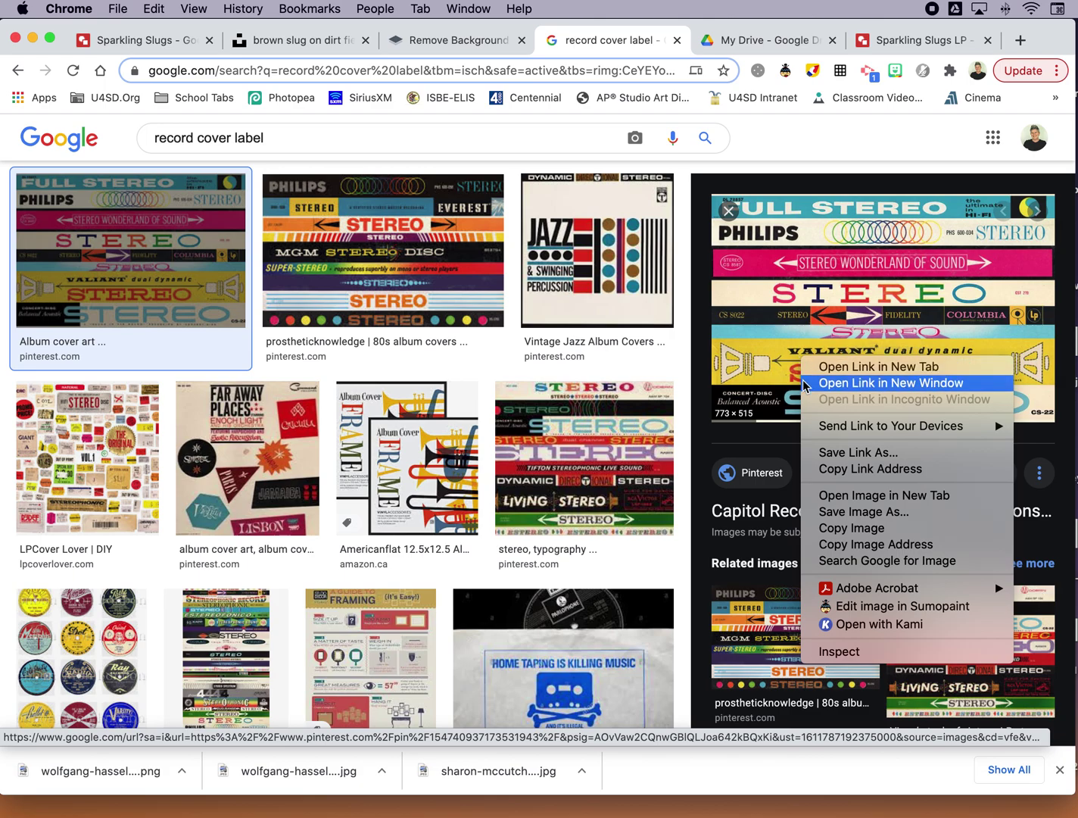
left_click(830, 530)
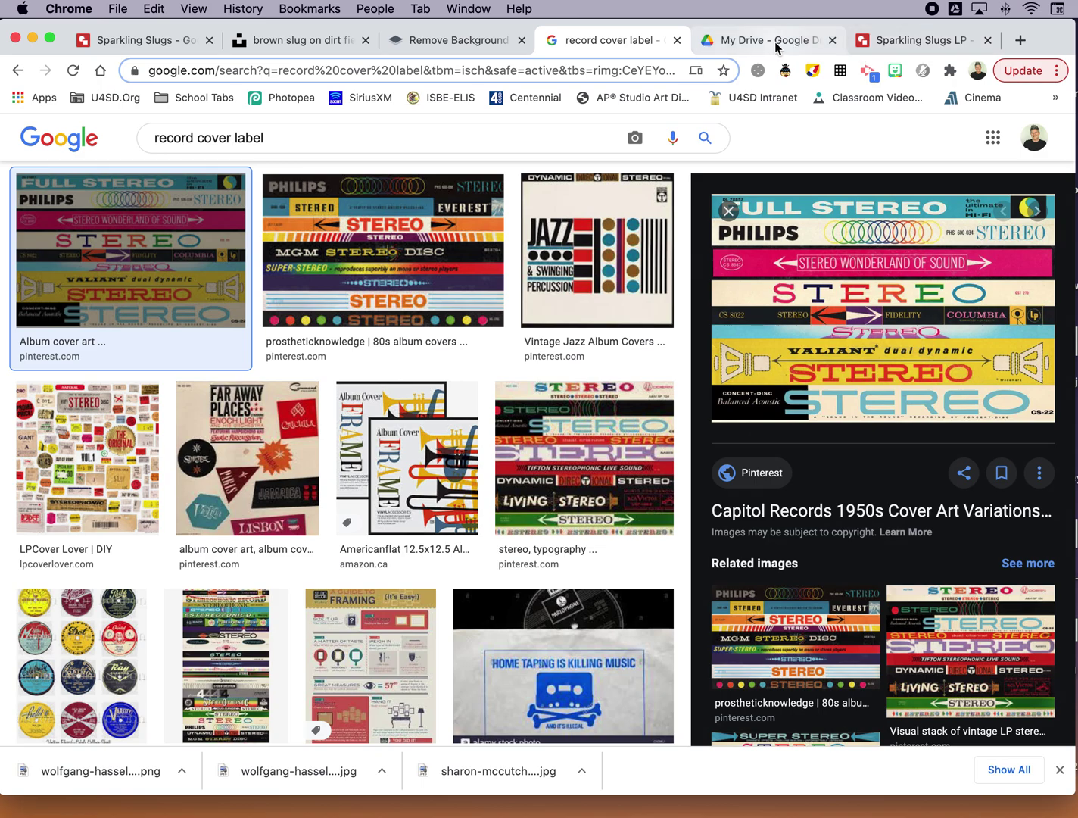
Step: Paste the copied STEREO labels picture onto the Sparkling Slugs LP cover
left_click(905, 44)
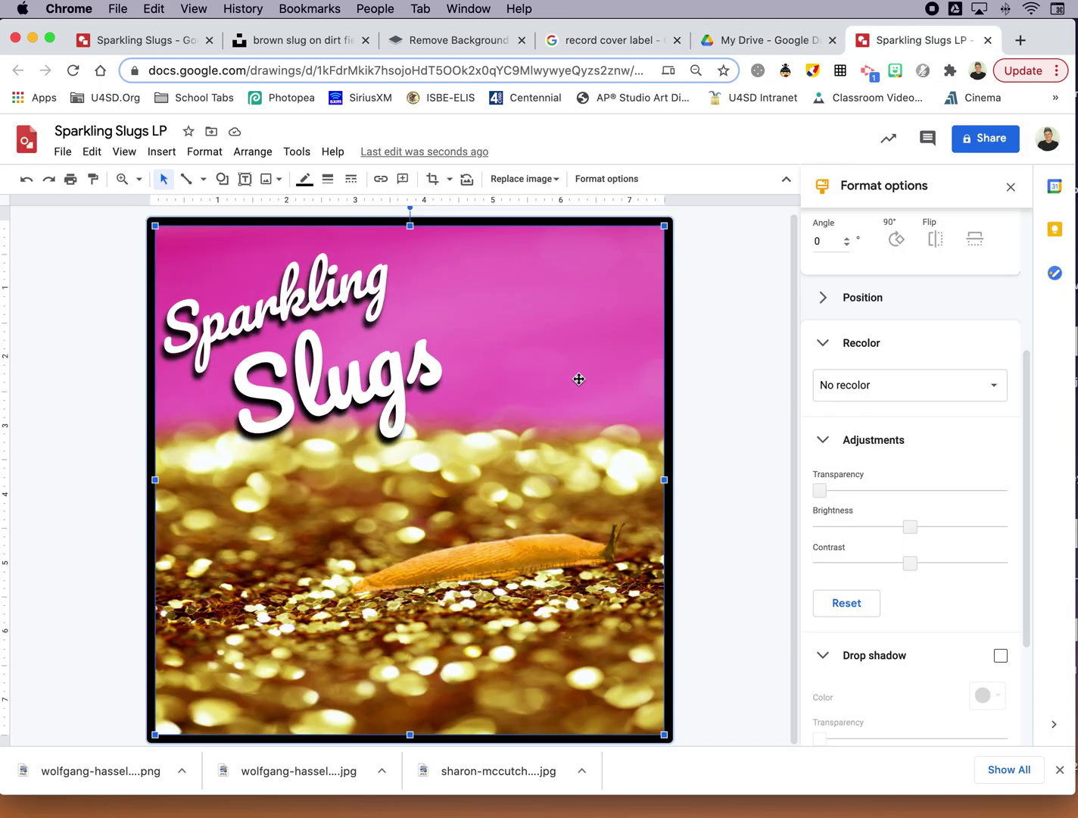
left_click(715, 447)
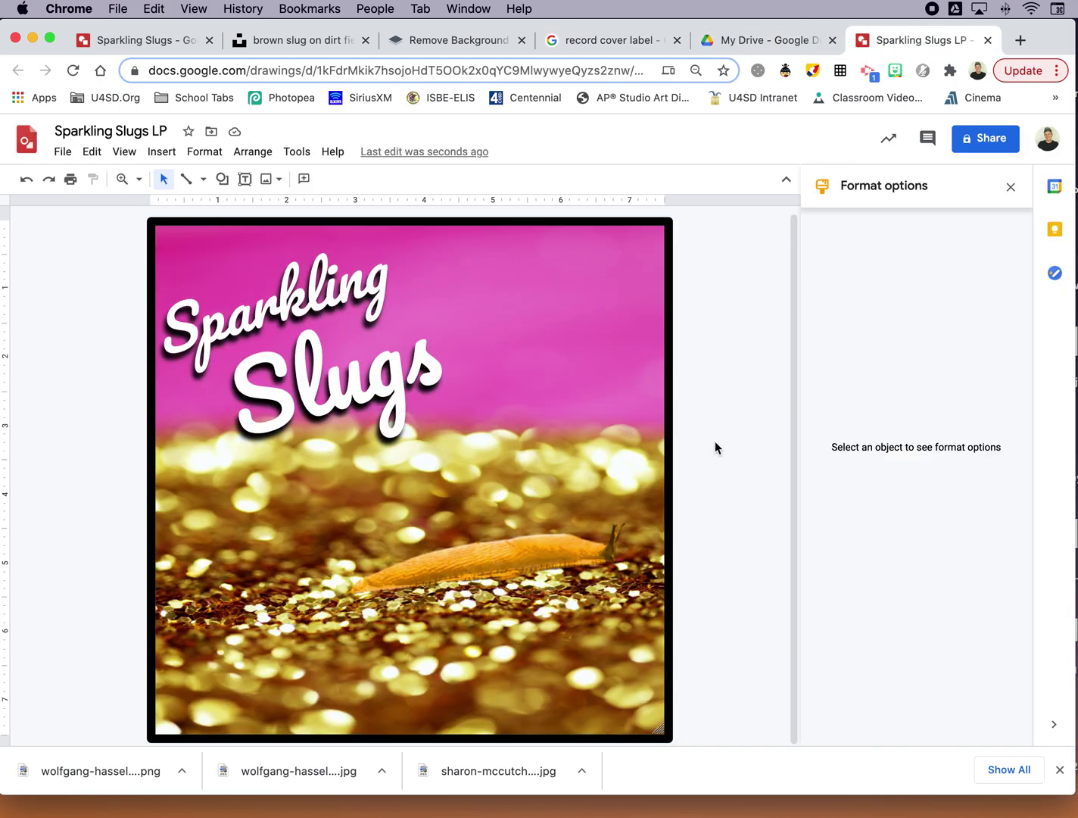
left_click(92, 151)
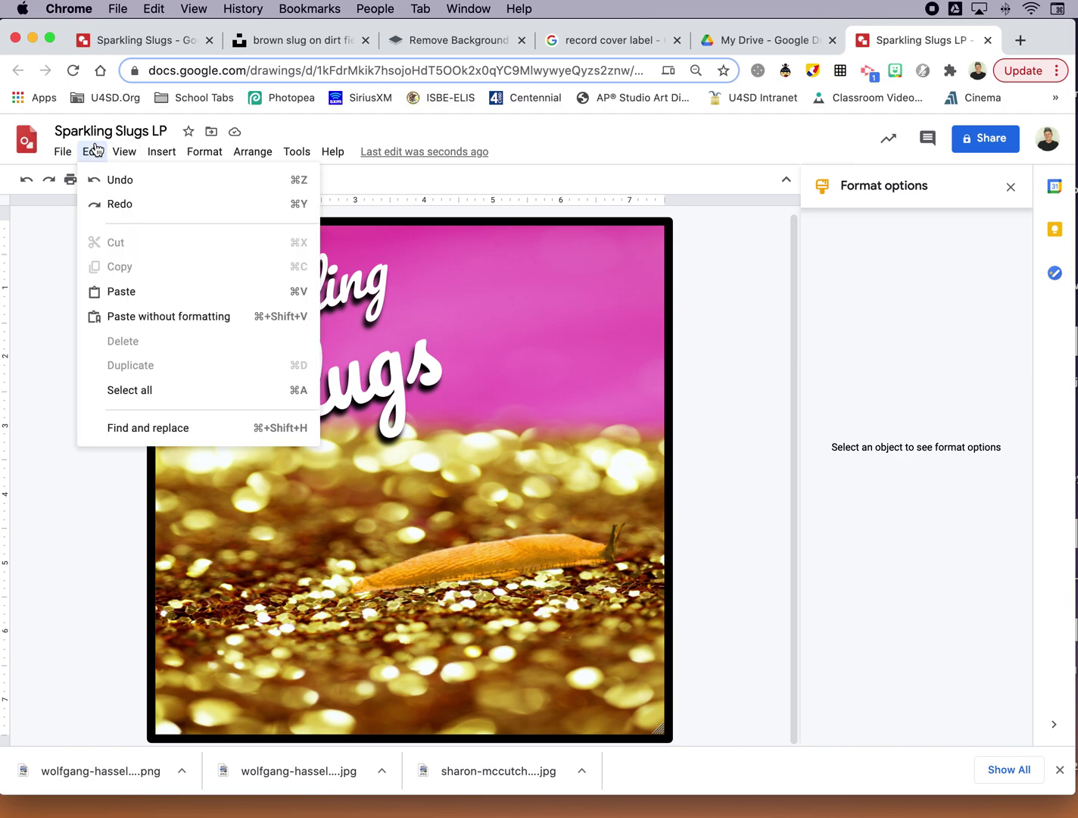
left_click(92, 291)
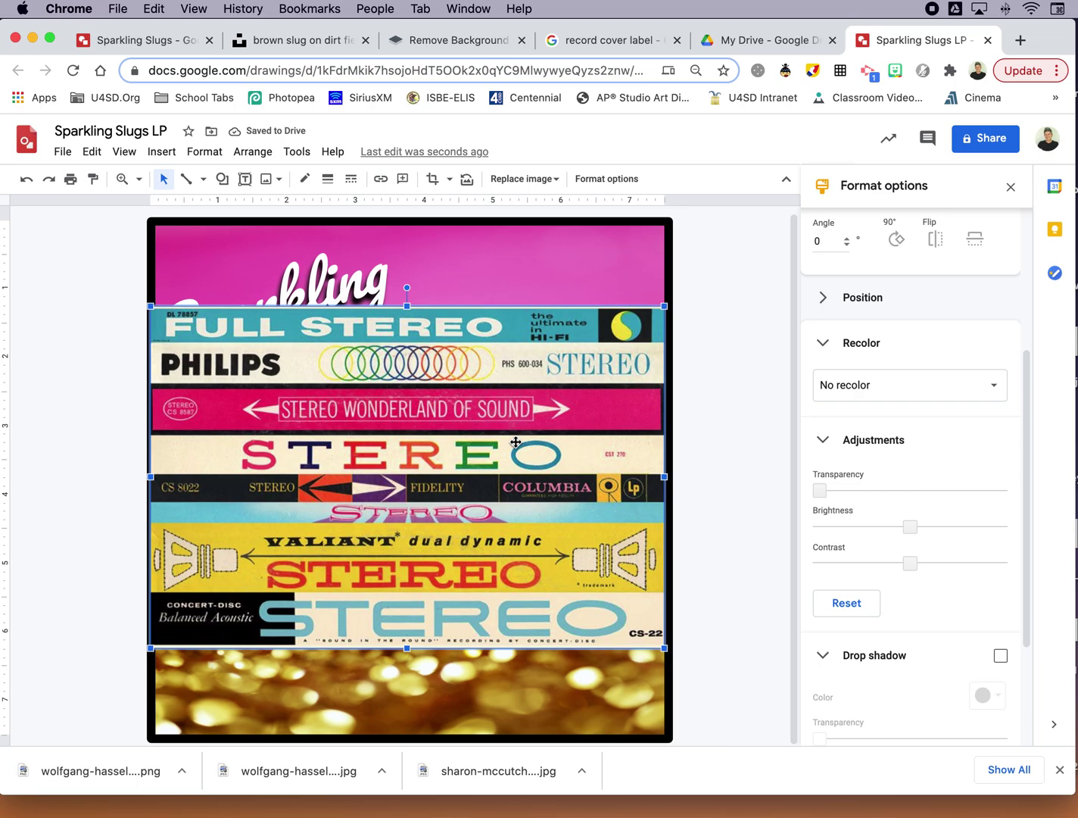
Step: Crop the labels picture top and bottom down to the pink Stereo Wonderland of Sound strip
double_click(437, 456)
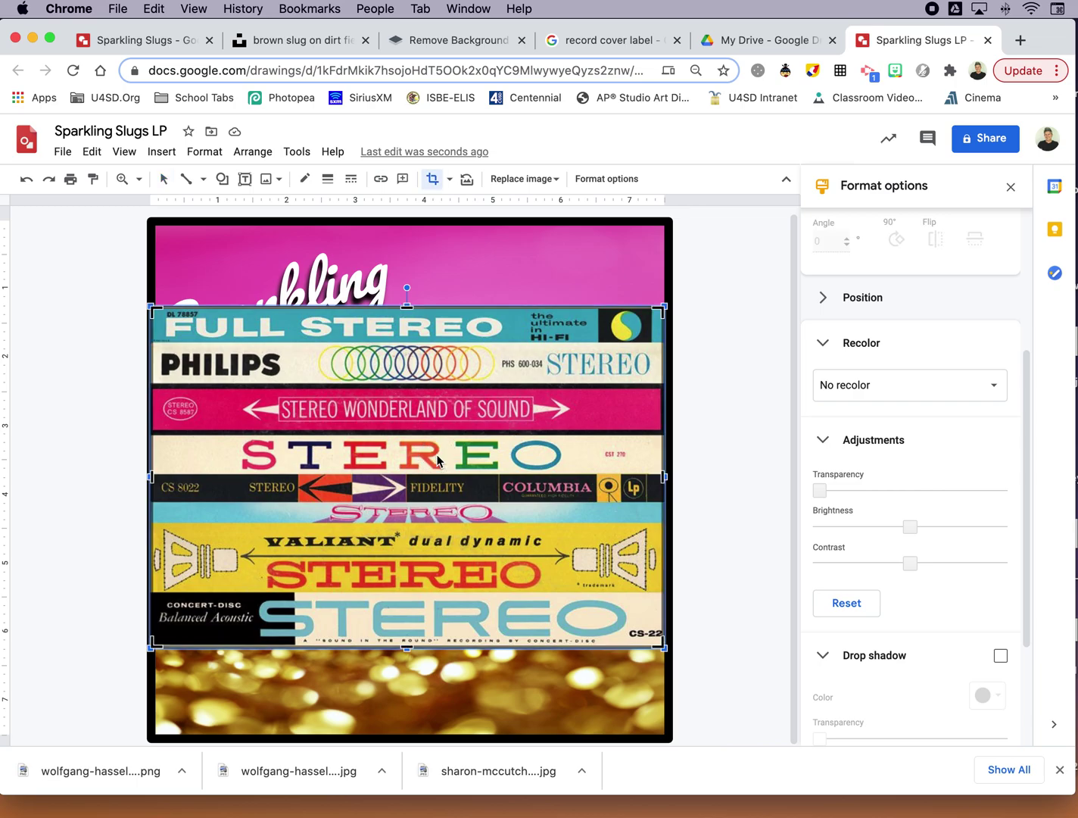
left_click_drag(408, 307, 409, 383)
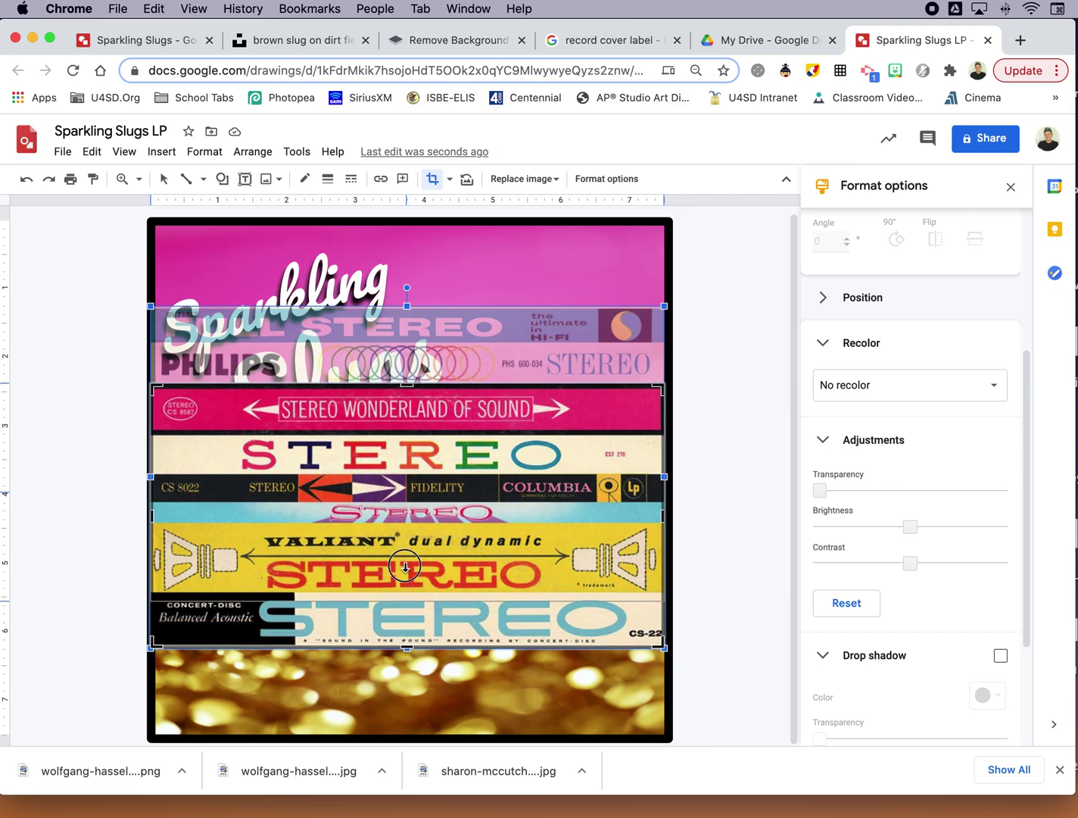
left_click(410, 449)
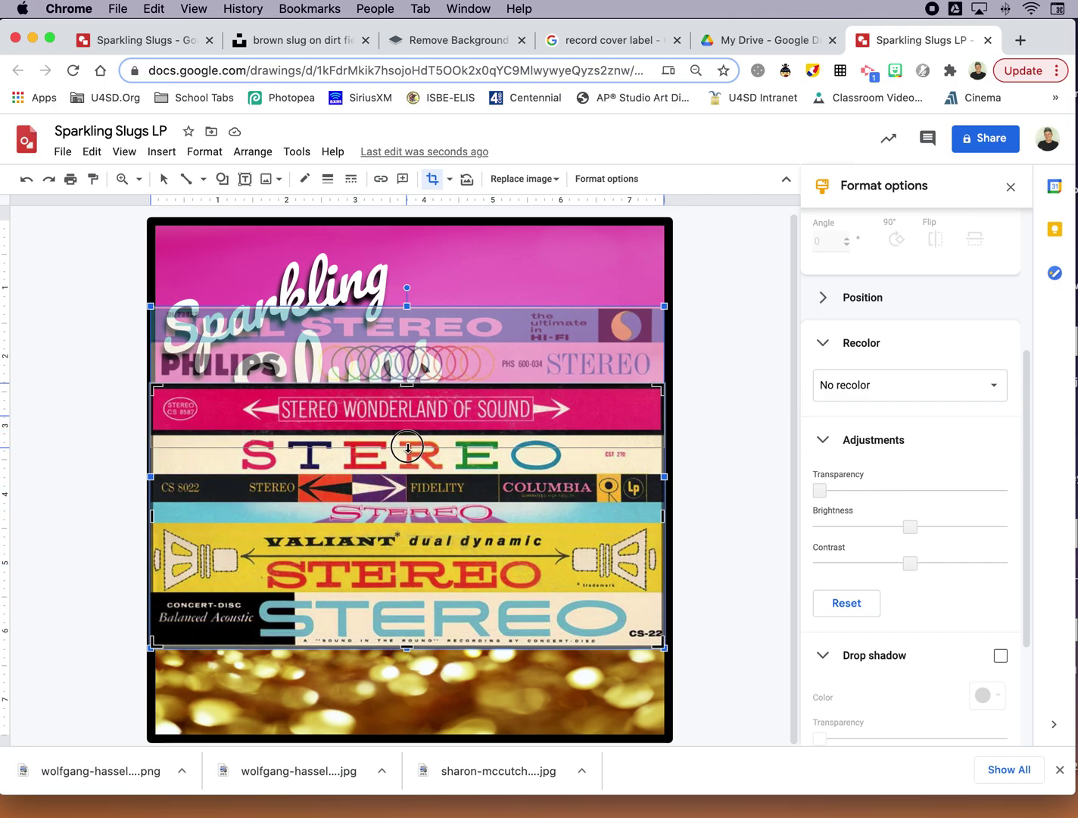
left_click_drag(408, 447, 409, 439)
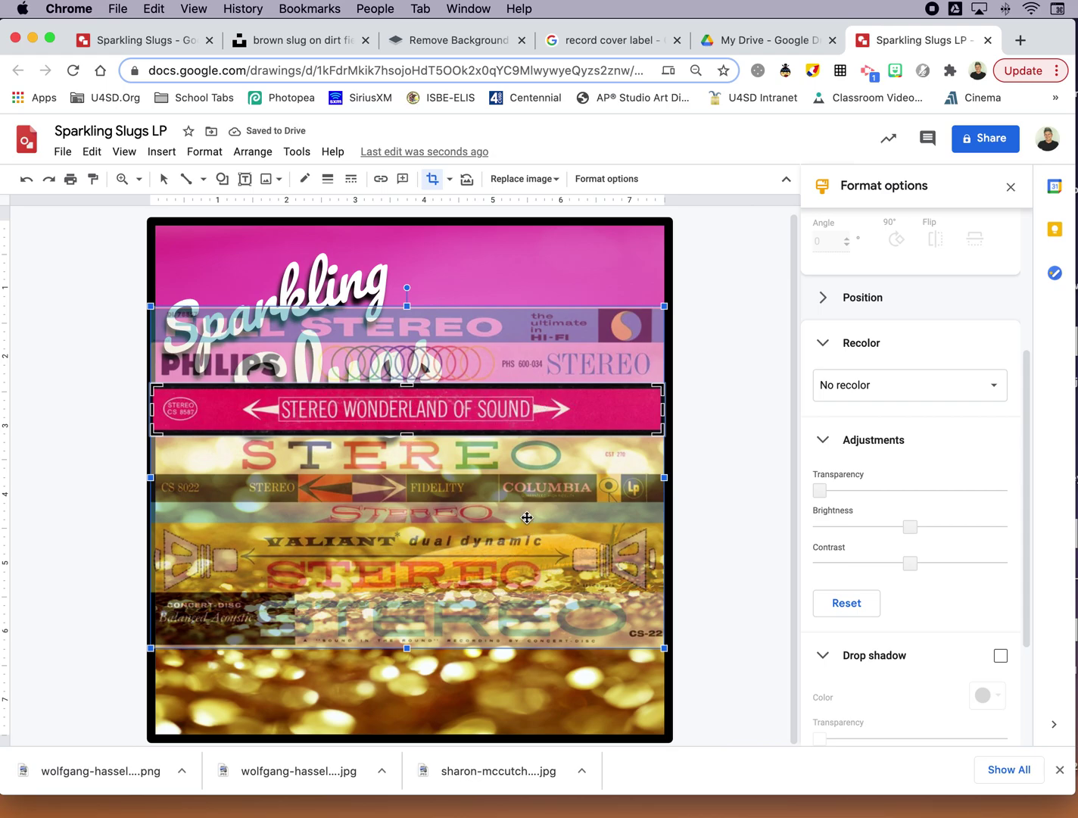
Step: Finish the crop and move the pink Stereo Wonderland strip to the cover's bottom
key("Return")
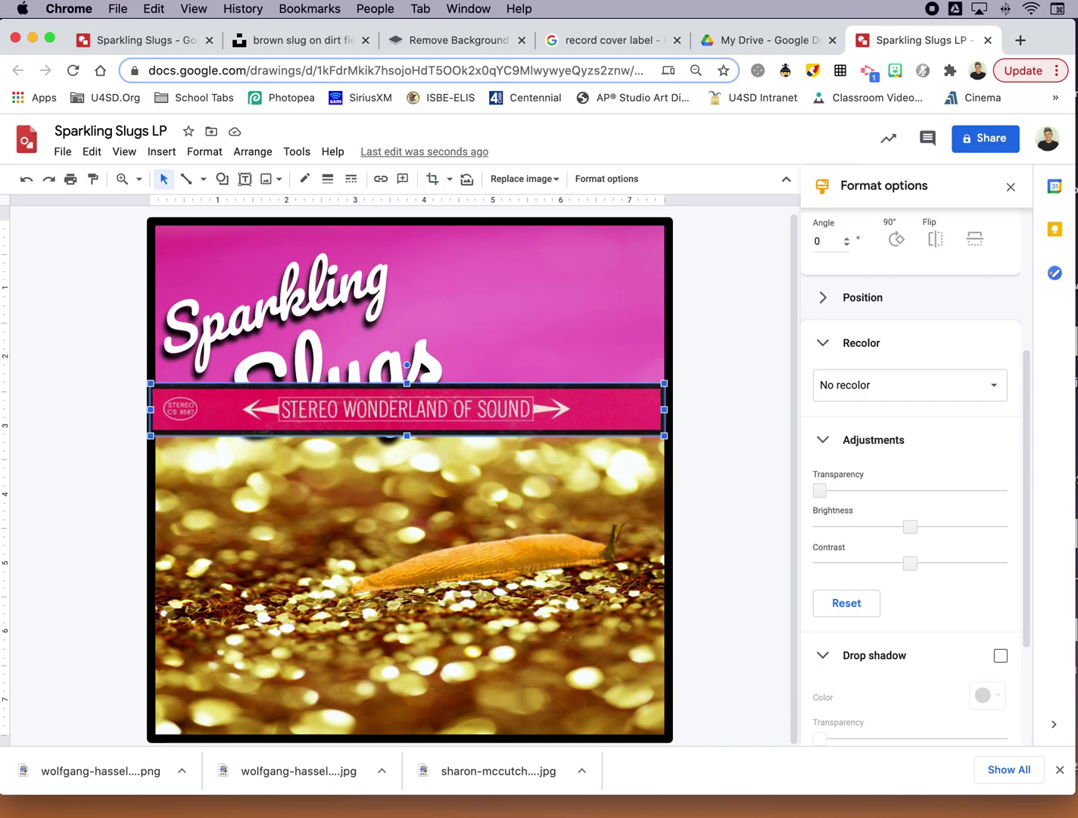
left_click_drag(522, 407, 527, 685)
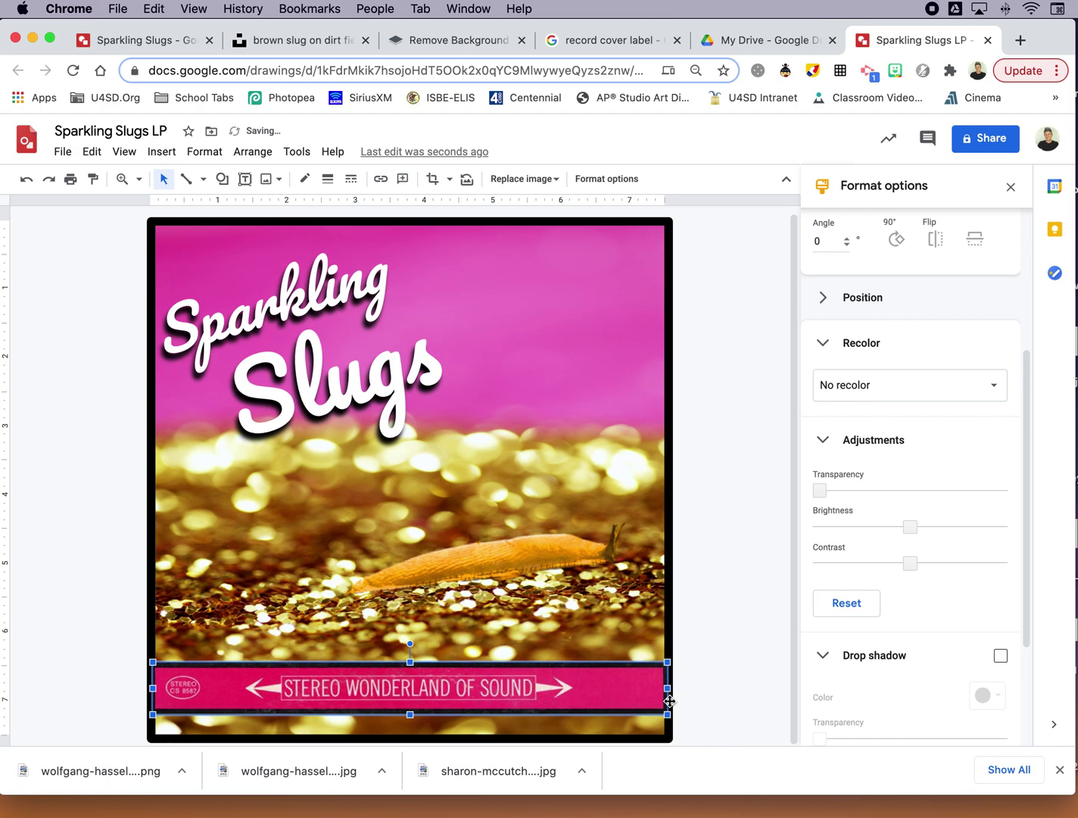
left_click(714, 681)
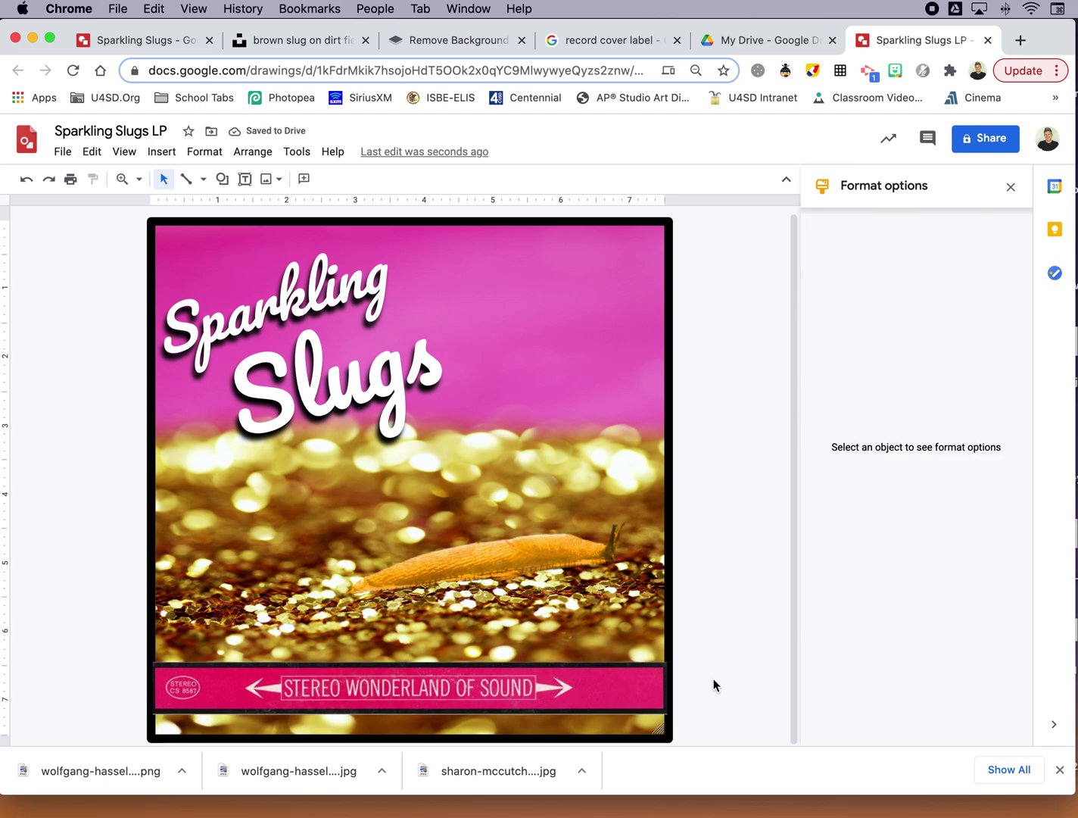
Step: Shift the Sparkling Slugs title slightly to the right
left_click(386, 326)
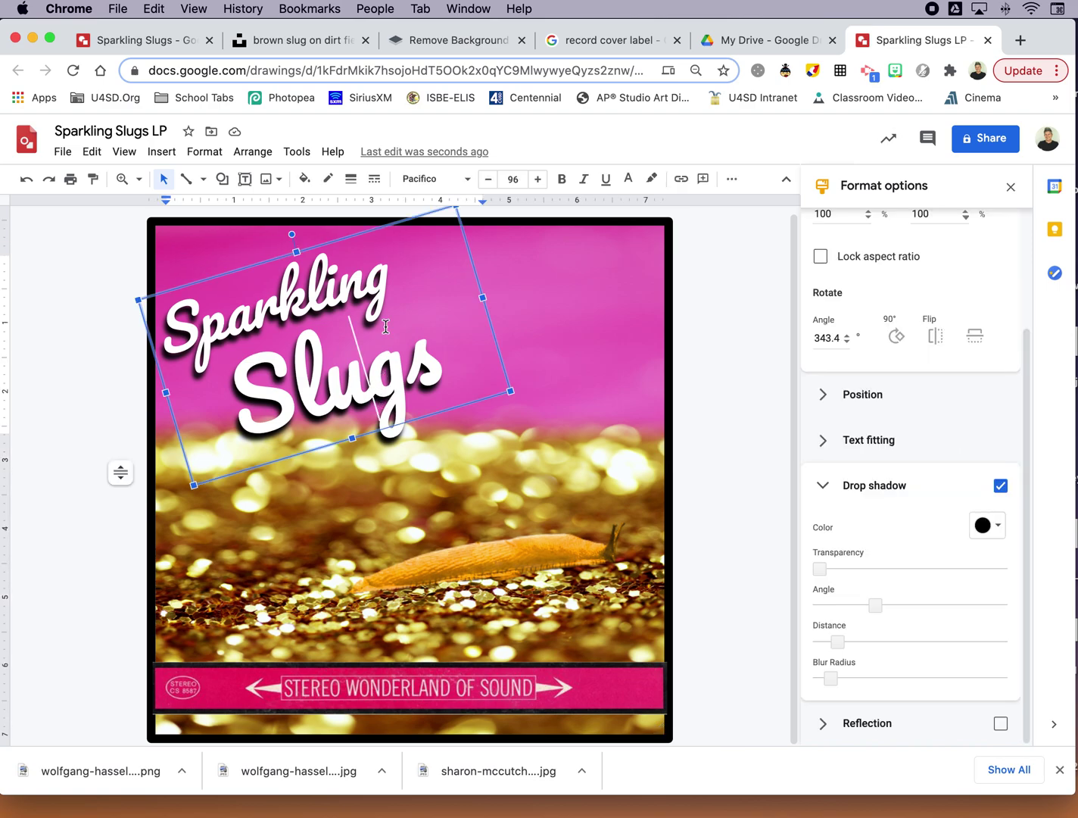
left_click_drag(483, 283, 496, 277)
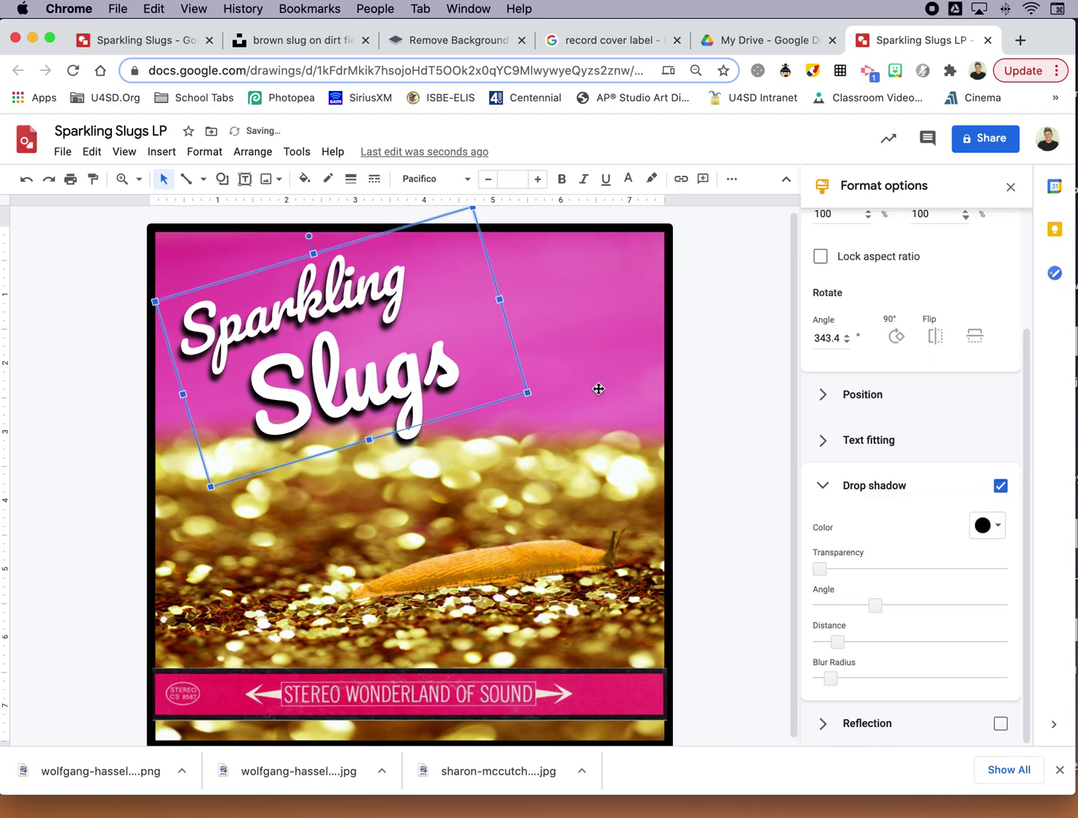
left_click(709, 404)
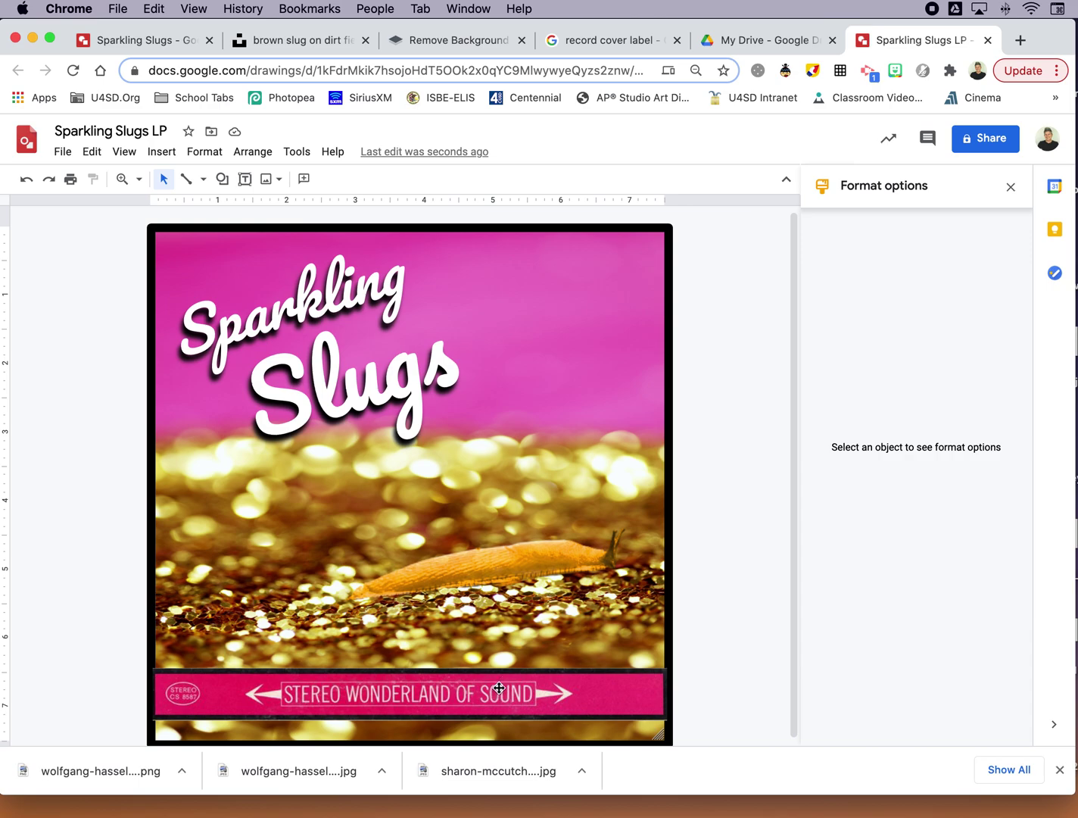
Step: Raise the pink strip over the slug and send it one layer backward
left_click_drag(499, 688, 506, 581)
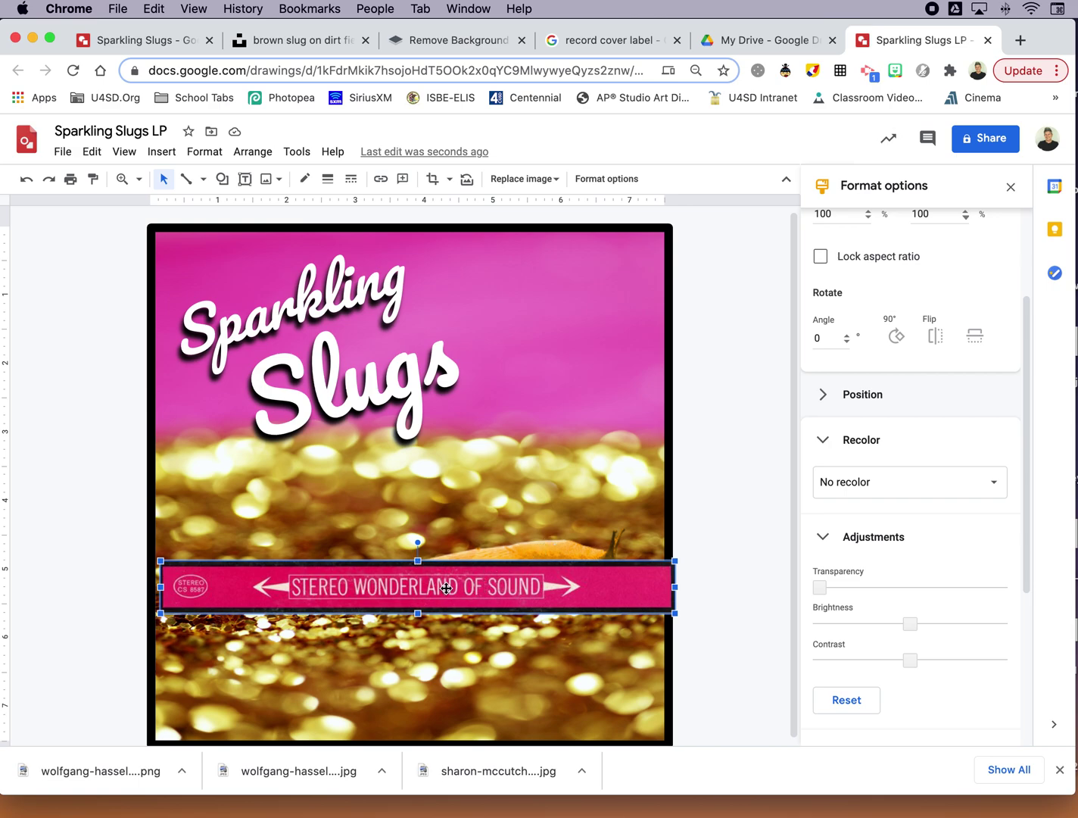
left_click(256, 155)
mouse_move(265, 182)
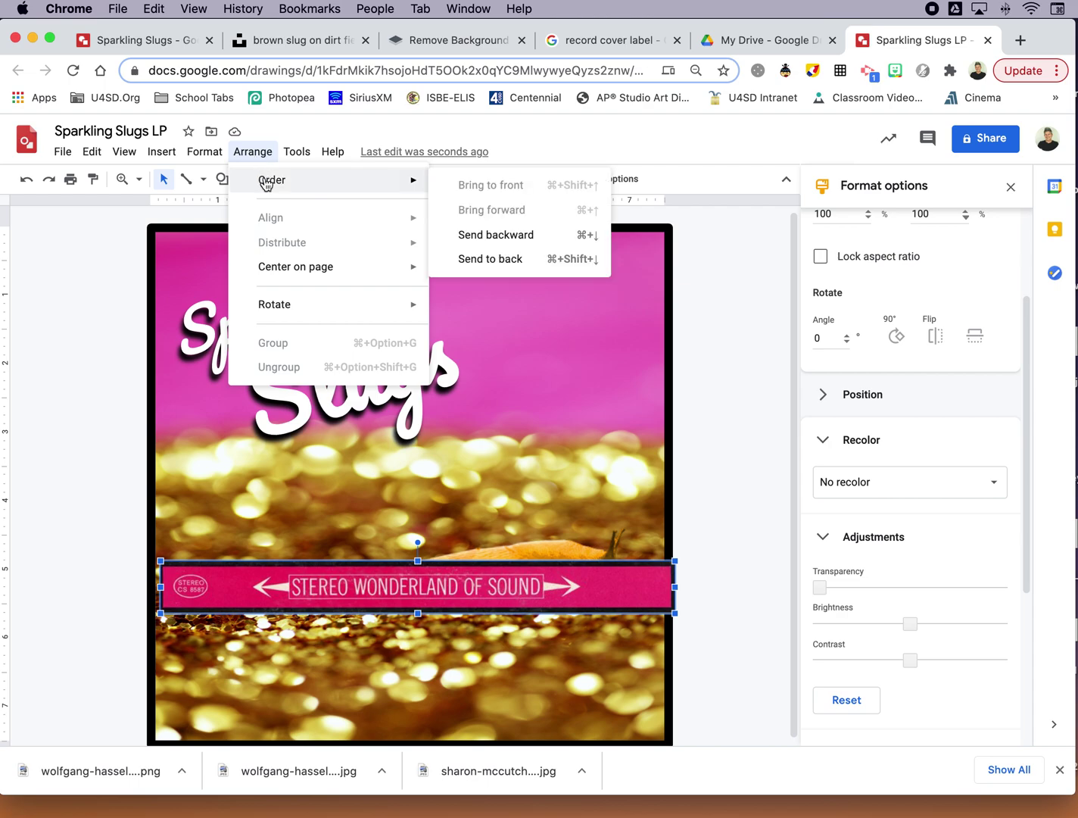
left_click(504, 240)
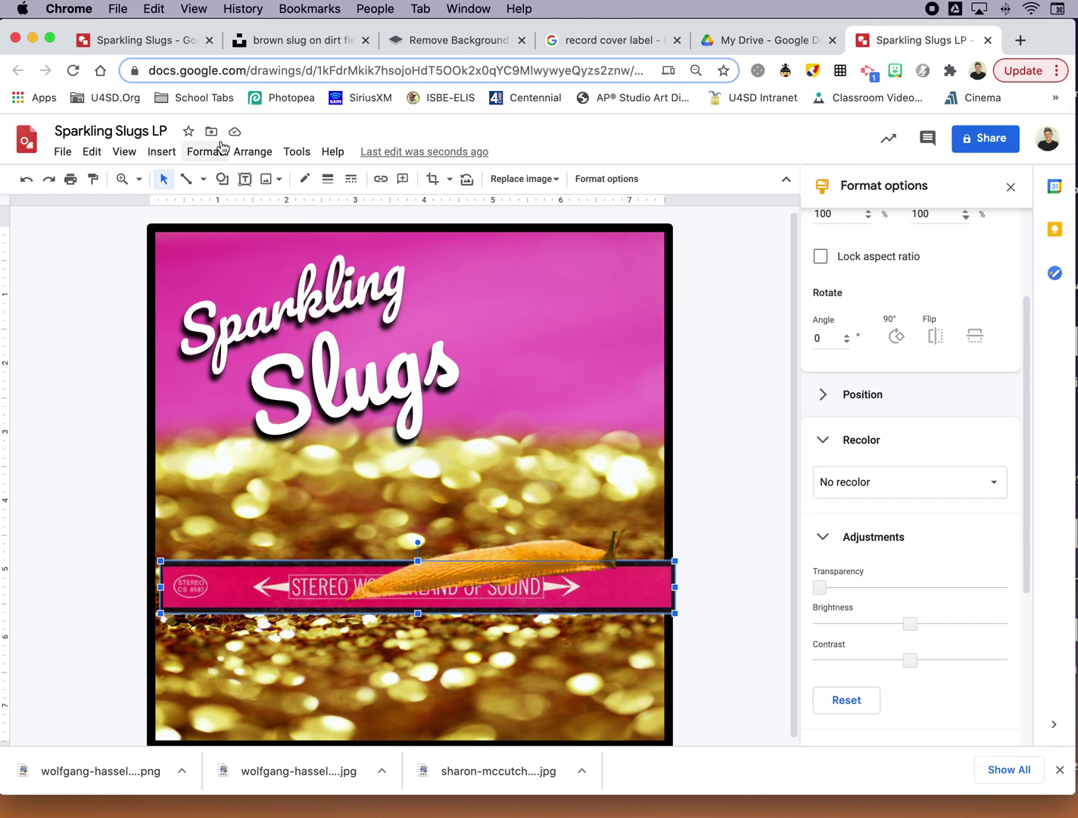
Step: Undo the accidental slug move and return the pink strip to the cover's bottom
left_click(655, 605)
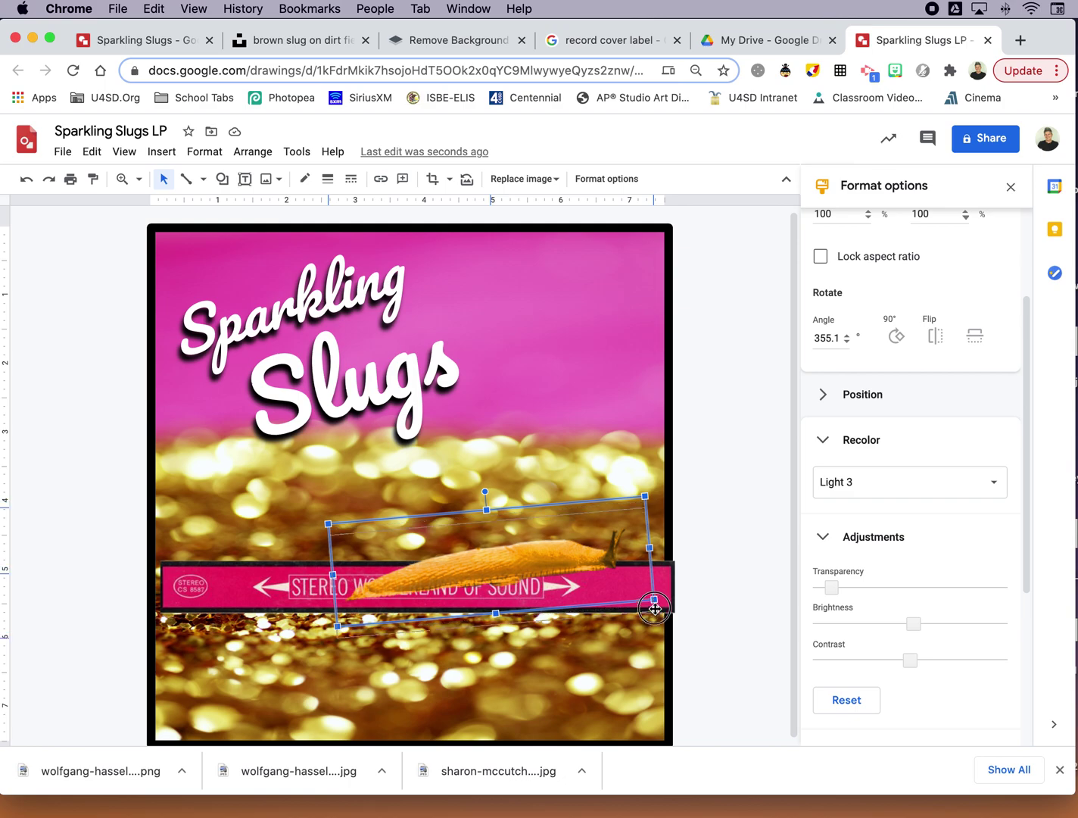
left_click_drag(655, 608, 658, 635)
key("super+z")
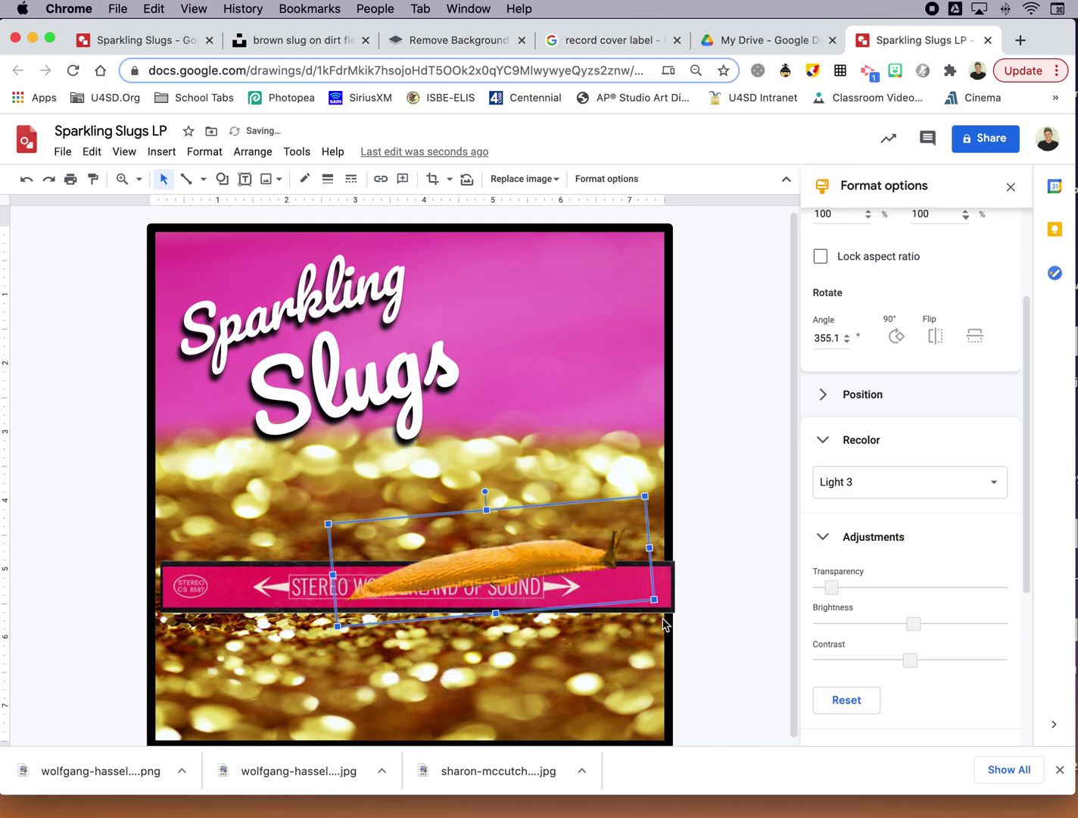
left_click(666, 600)
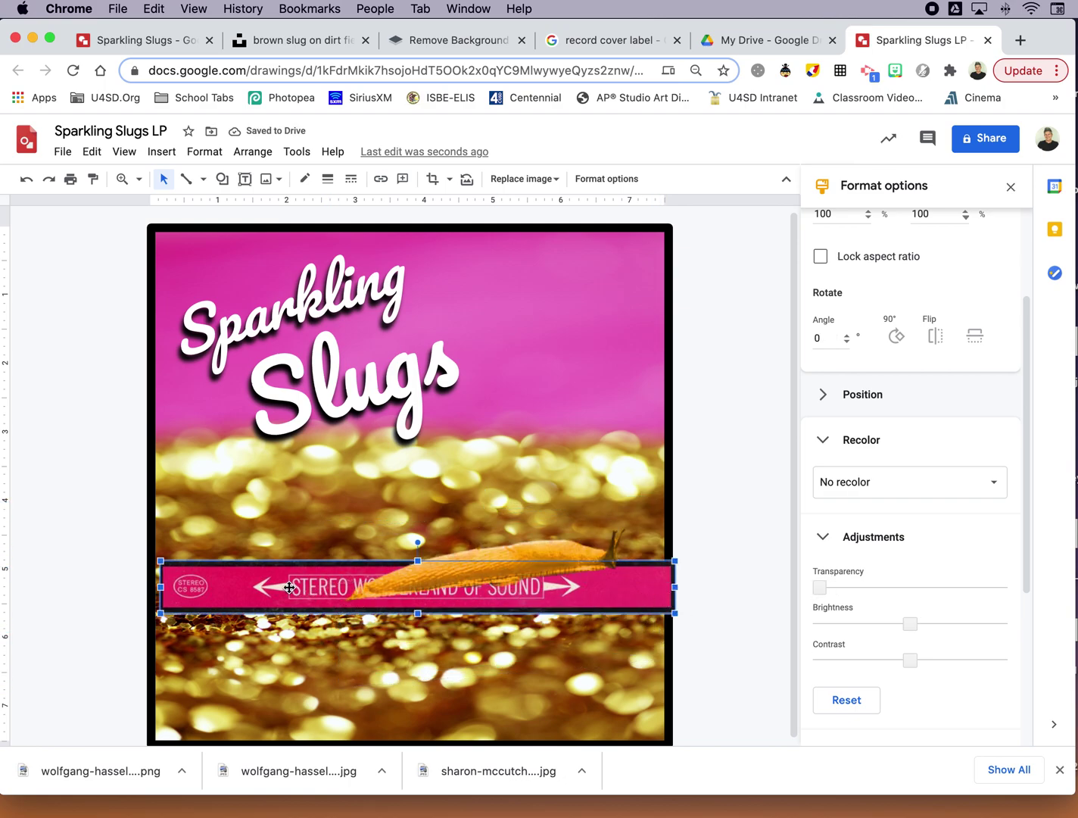
left_click_drag(288, 589, 284, 692)
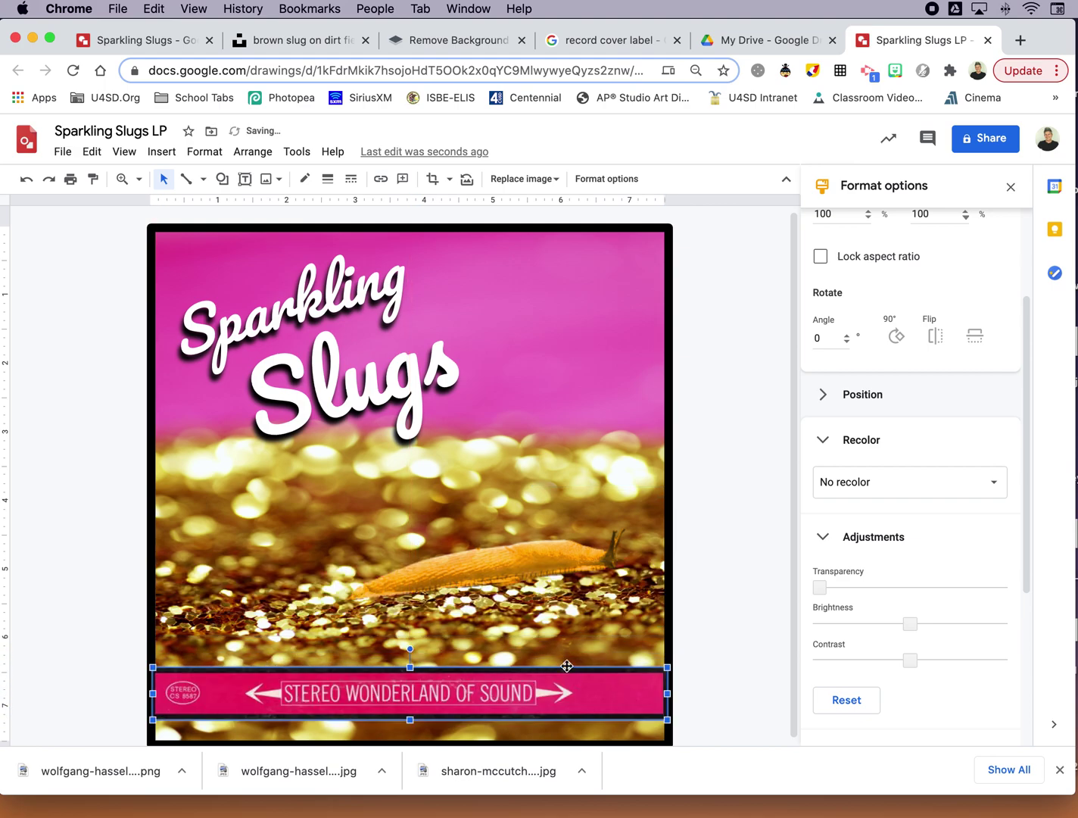
left_click(717, 640)
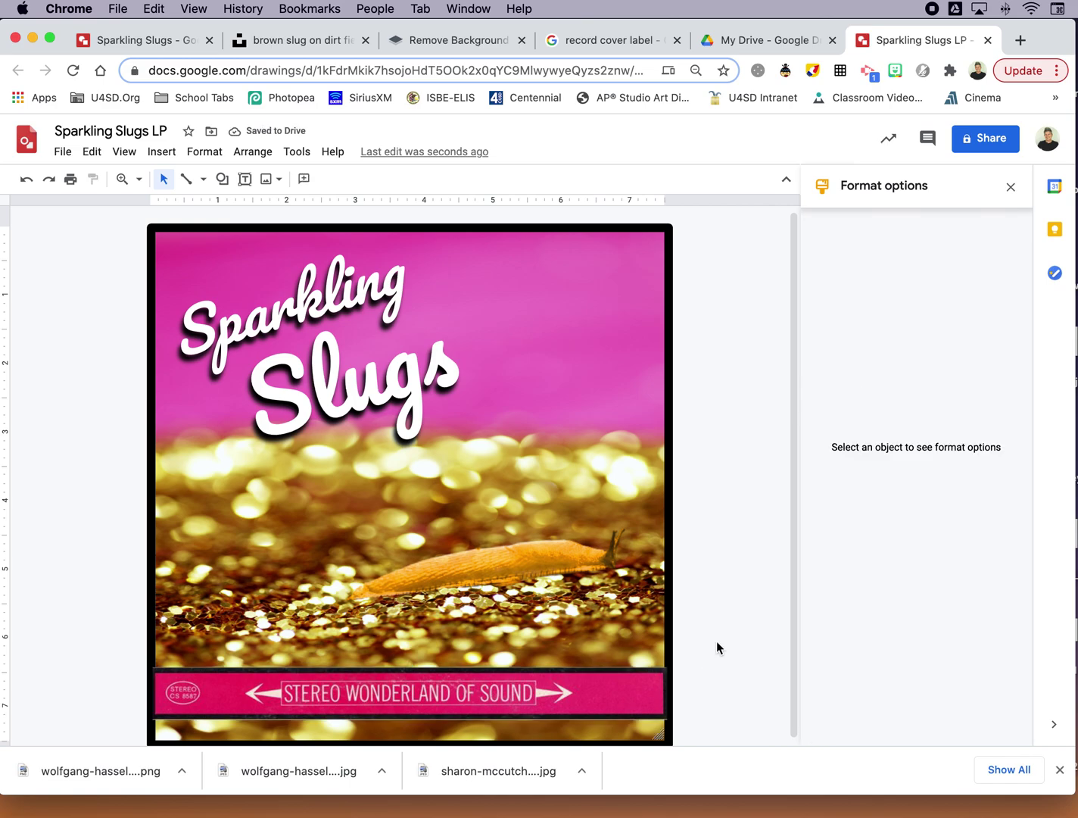